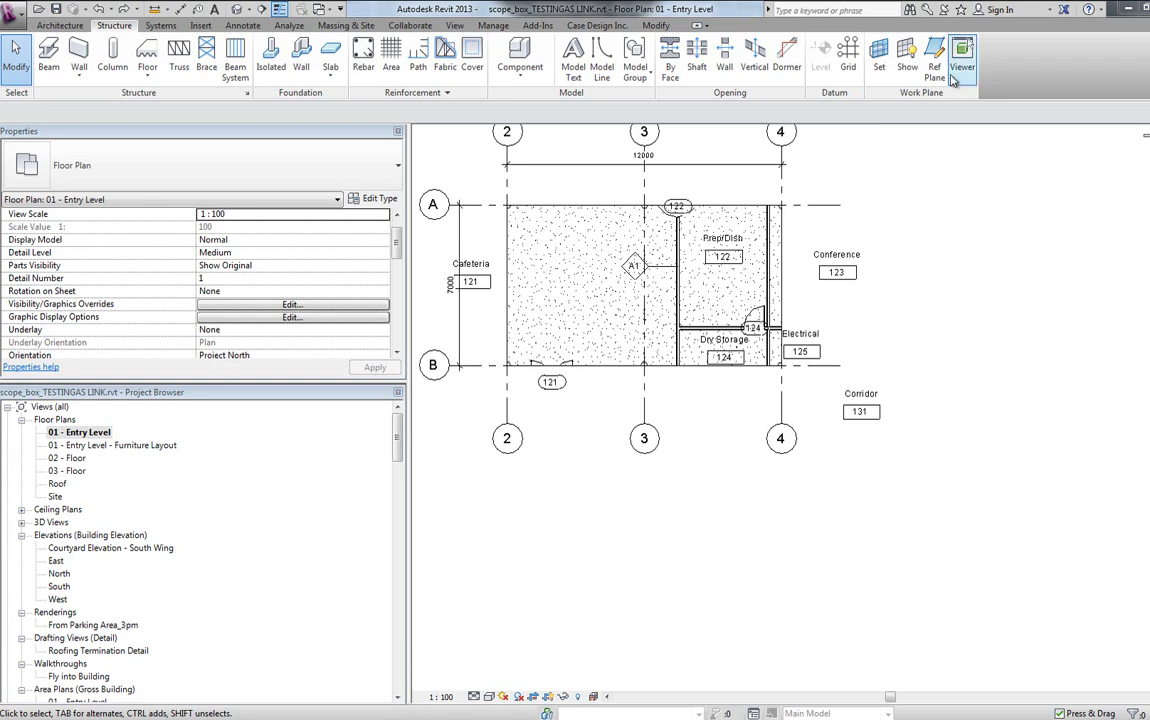
Turn off Crop View and Crop Region Visible for the 01 - Entry Level floor plan
{"action": "middle_click_drag", "start_coordinate": [951, 297], "coordinate": [1016, 359]}
{"action": "left_click", "coordinate": [847, 288]}
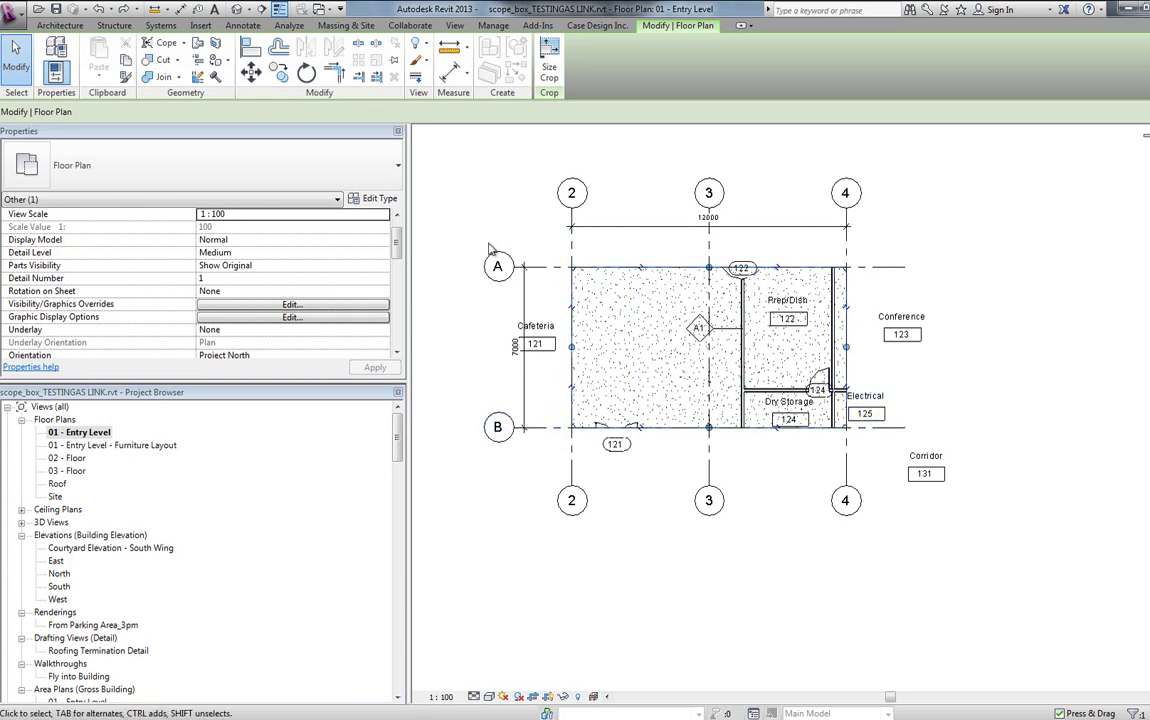
{"action": "left_click_drag", "start_coordinate": [397, 255], "coordinate": [396, 343]}
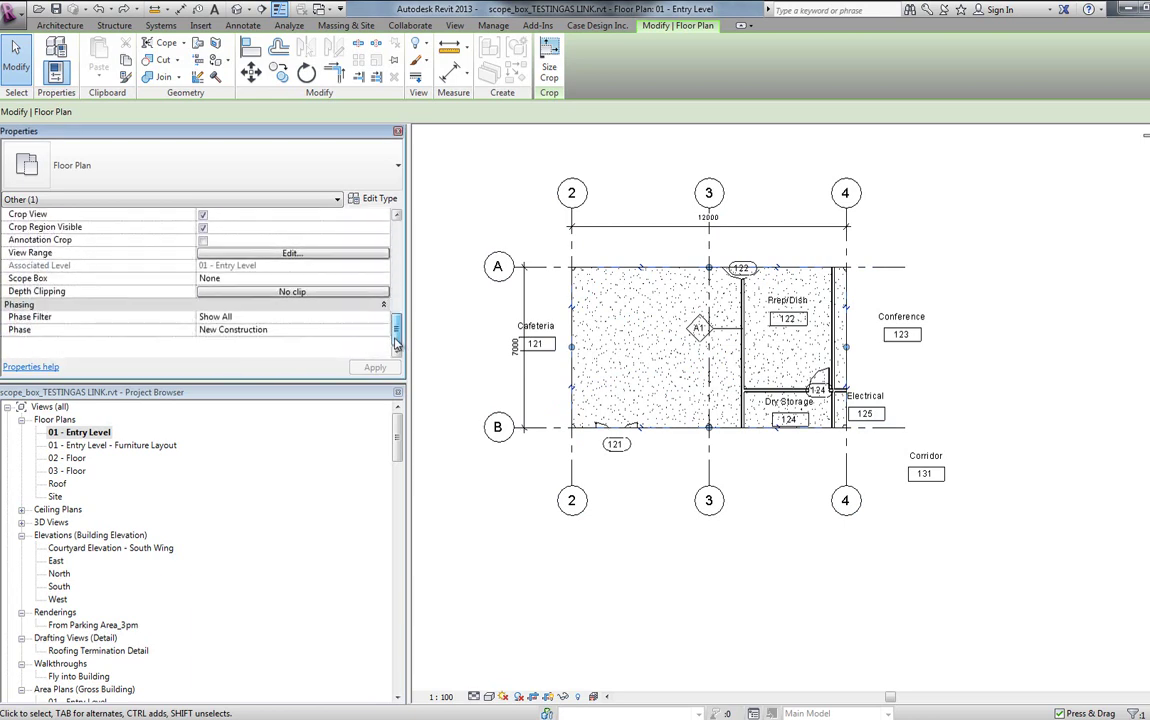
{"action": "left_click", "coordinate": [203, 214]}
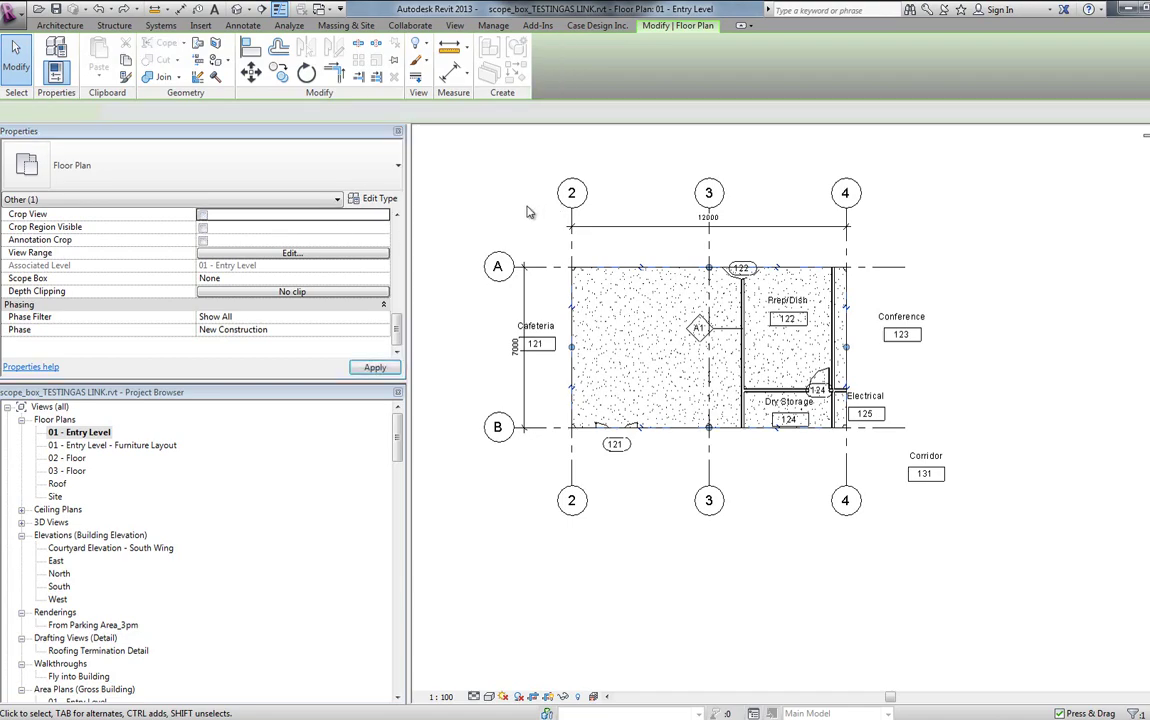
Delete the dimensioned model-line rectangle outside the building, beyond the upper-left corner of the plan
{"action": "middle_click_drag", "start_coordinate": [539, 229], "coordinate": [591, 289]}
{"action": "scroll", "coordinate": [657, 323], "scroll_direction": "down", "scroll_amount": 4}
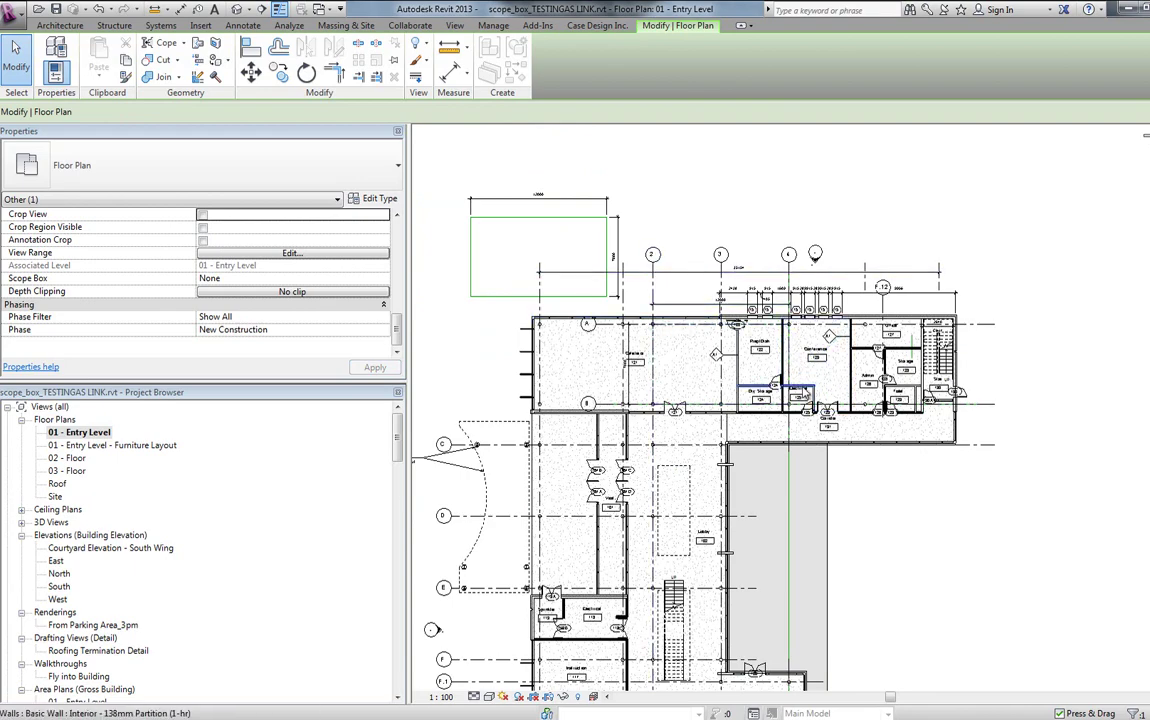
{"action": "scroll", "coordinate": [640, 280], "scroll_direction": "up", "scroll_amount": 3}
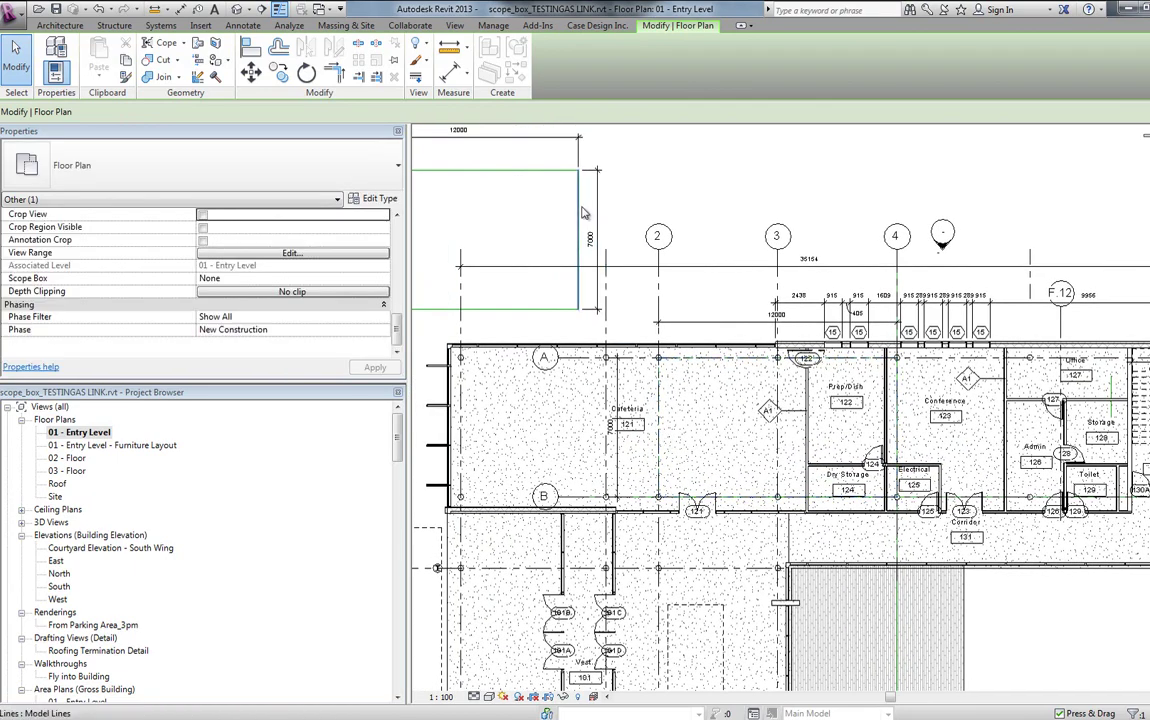
{"action": "left_click", "coordinate": [527, 192]}
{"action": "middle_click_drag", "start_coordinate": [616, 198], "coordinate": [744, 261]}
{"action": "key", "text": "Delete"}
Draw a scope box from the intersection of grids 2 and A to the intersection of grids 4 and B
{"action": "scroll", "coordinate": [683, 236], "scroll_direction": "down", "scroll_amount": 1}
{"action": "middle_click_drag", "start_coordinate": [683, 236], "coordinate": [587, 188]}
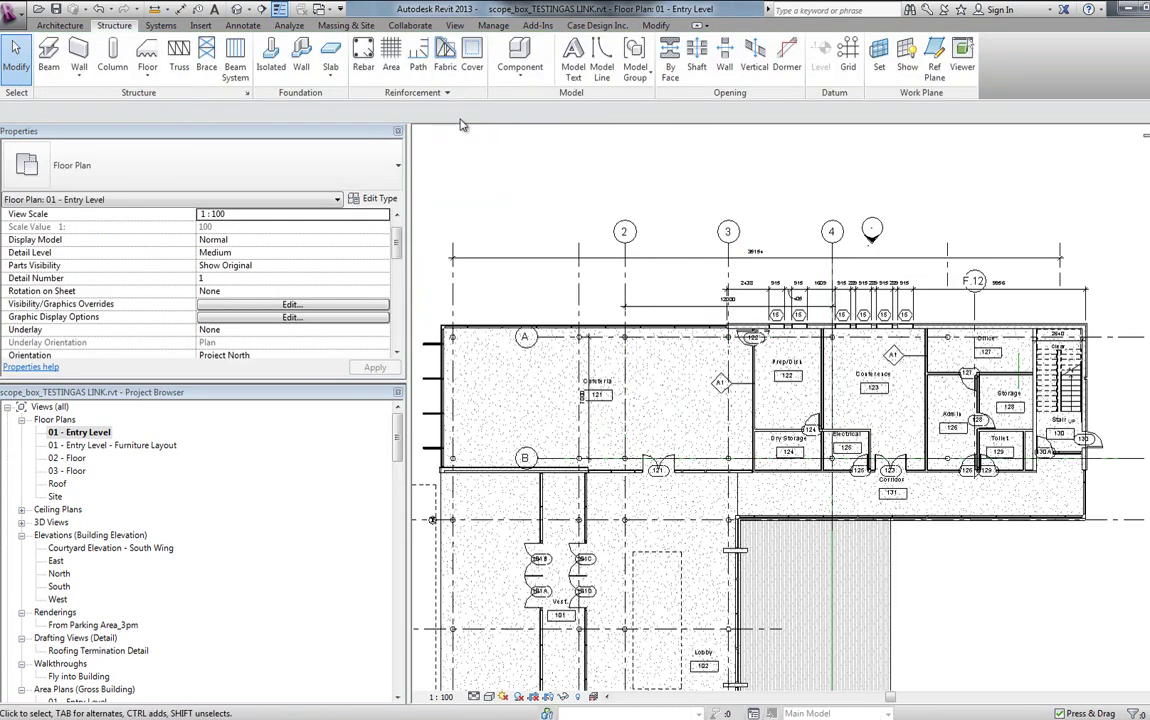
{"action": "left_click", "coordinate": [454, 25]}
{"action": "left_click", "coordinate": [726, 60]}
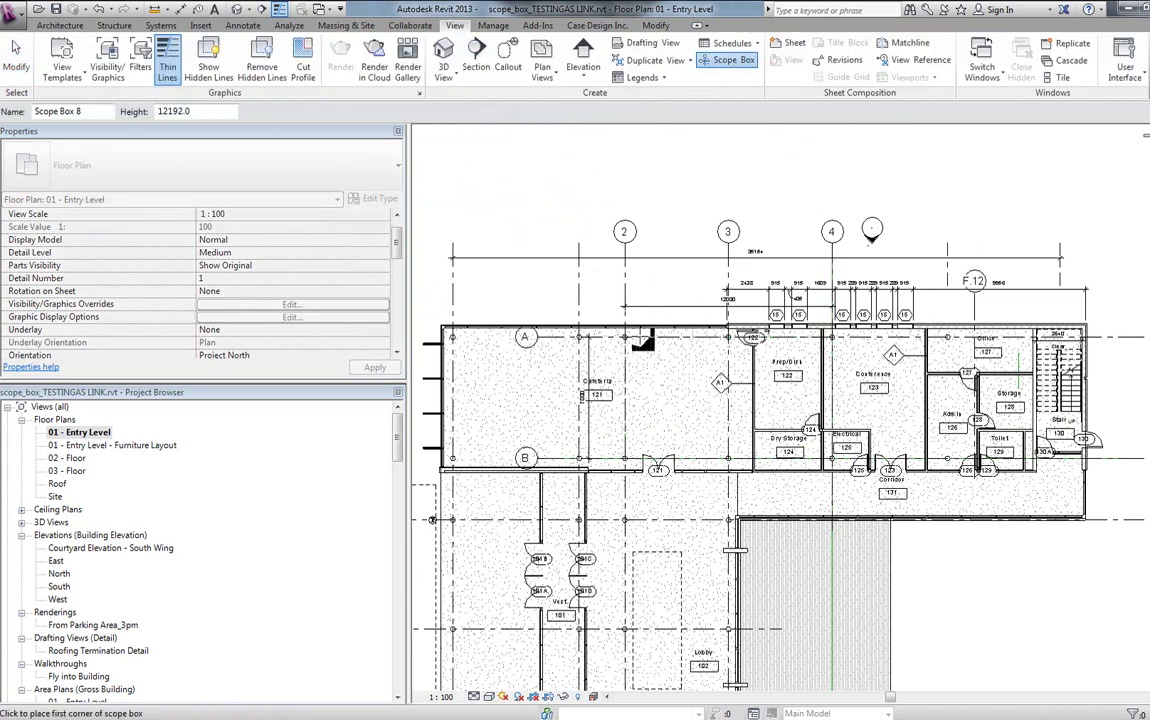
{"action": "scroll", "coordinate": [636, 345], "scroll_direction": "up", "scroll_amount": 2}
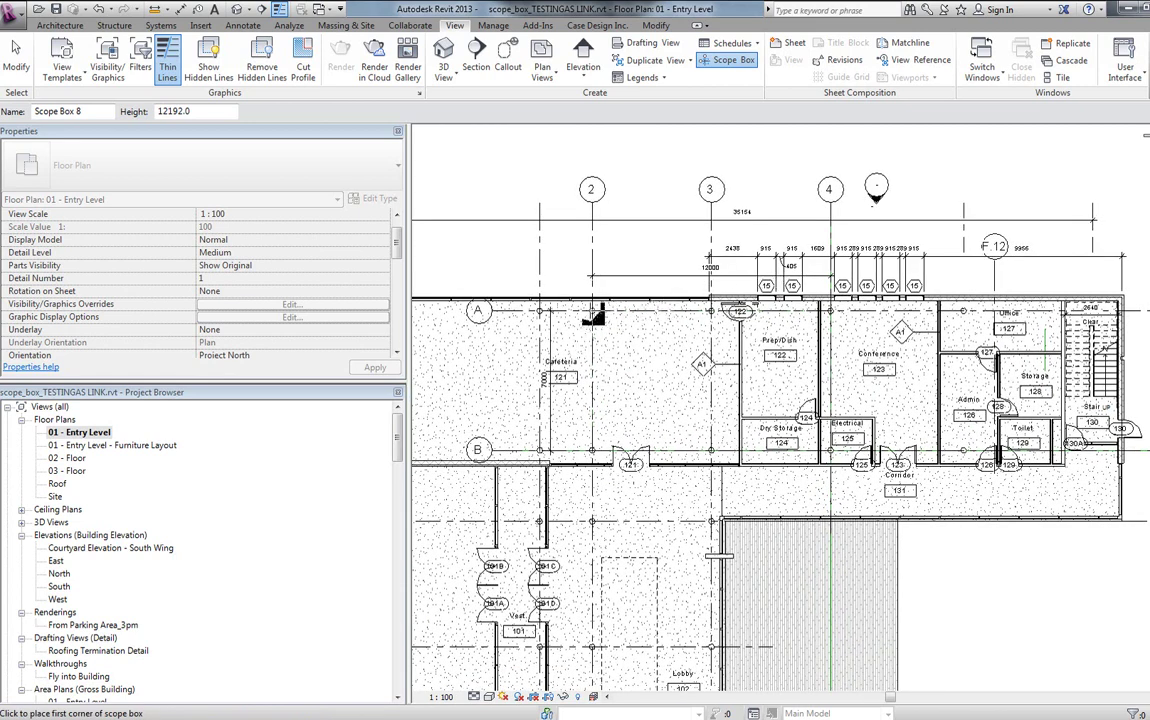
{"action": "scroll", "coordinate": [594, 316], "scroll_direction": "up", "scroll_amount": 1}
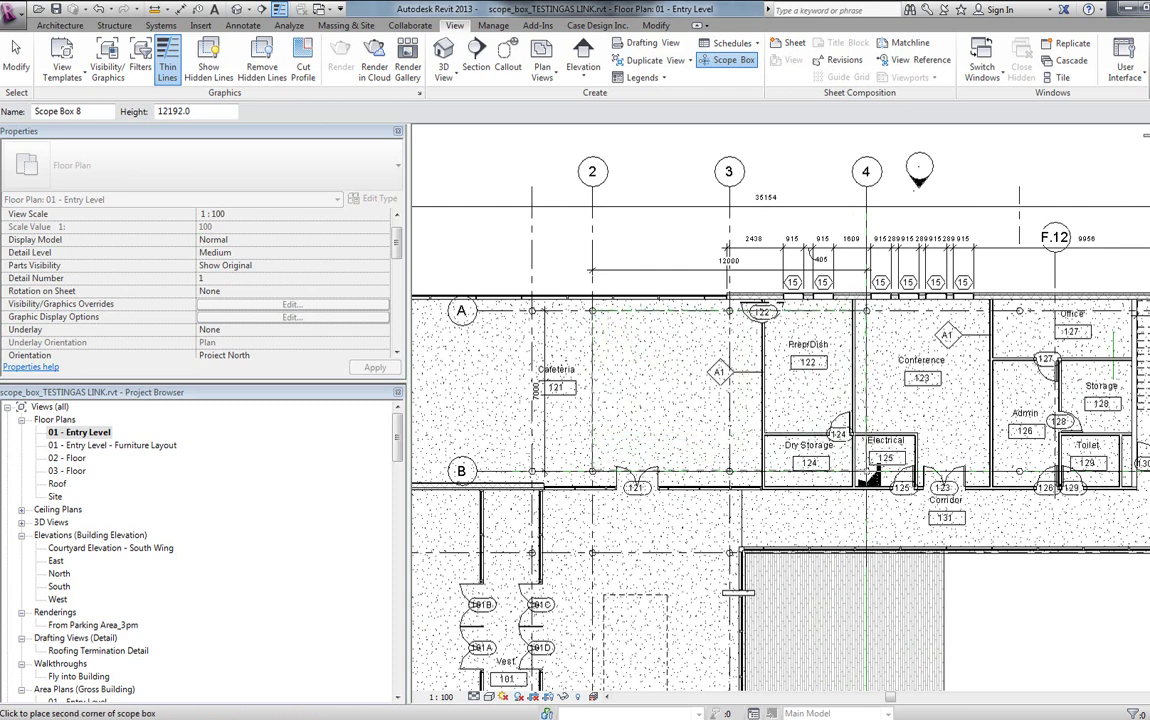
{"action": "left_click", "coordinate": [867, 472]}
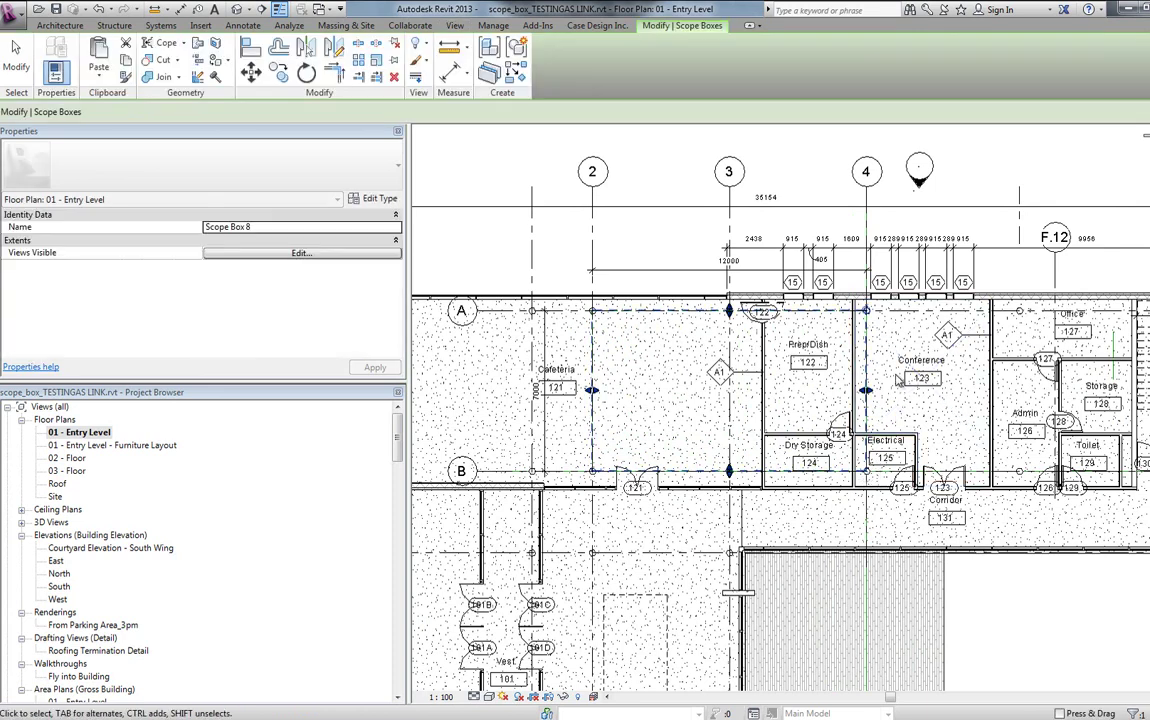
Move the scope box off the building into the empty area above the upper-right part of the plan
{"action": "scroll", "coordinate": [884, 357], "scroll_direction": "down", "scroll_amount": 5}
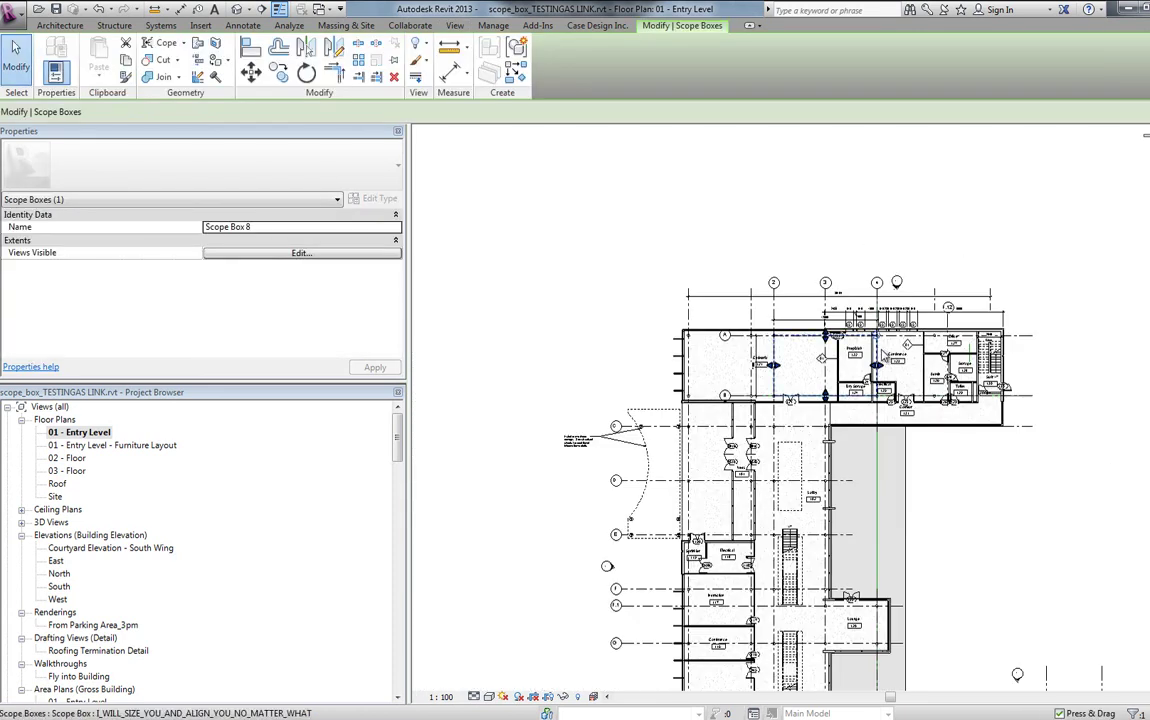
{"action": "left_click_drag", "start_coordinate": [884, 357], "coordinate": [1020, 228]}
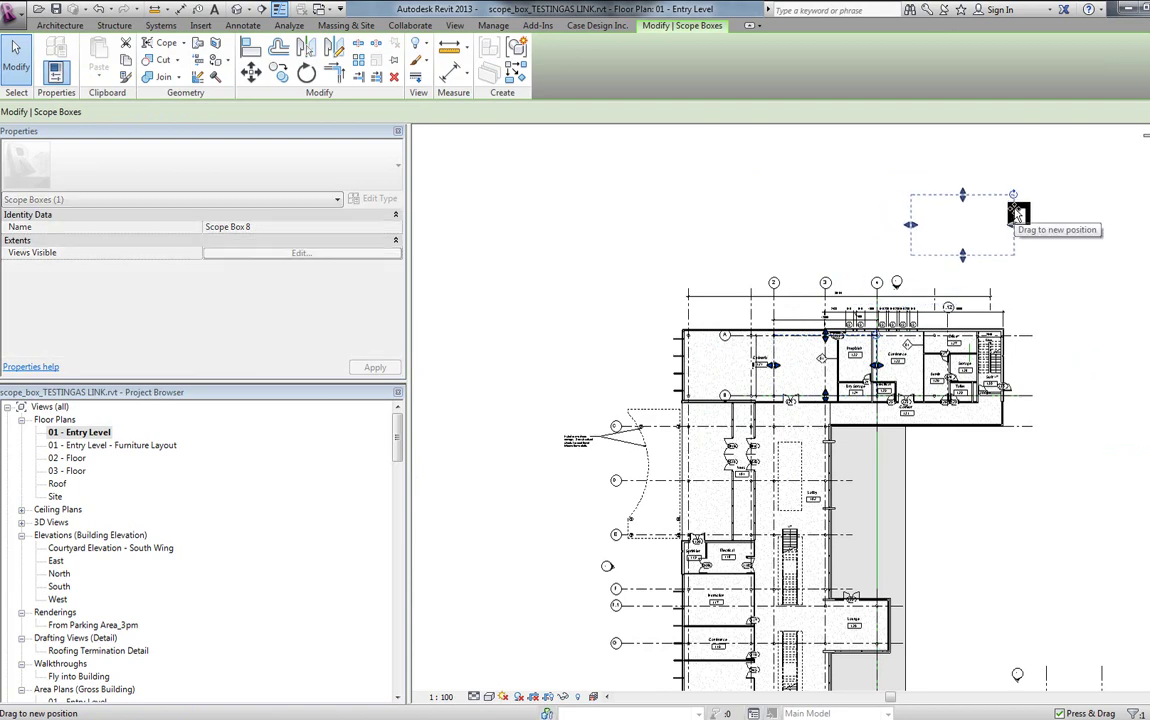
{"action": "scroll", "coordinate": [848, 308], "scroll_direction": "up", "scroll_amount": 3}
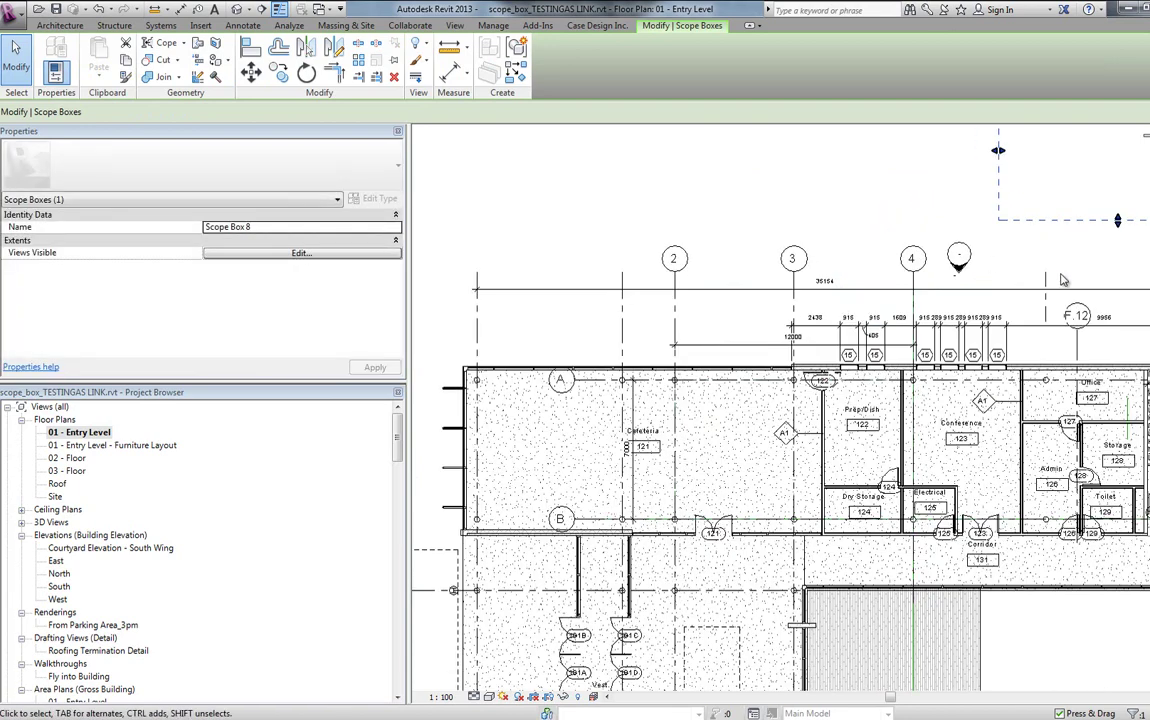
{"action": "scroll", "coordinate": [1071, 284], "scroll_direction": "down", "scroll_amount": 1}
{"action": "scroll", "coordinate": [796, 318], "scroll_direction": "down", "scroll_amount": 1}
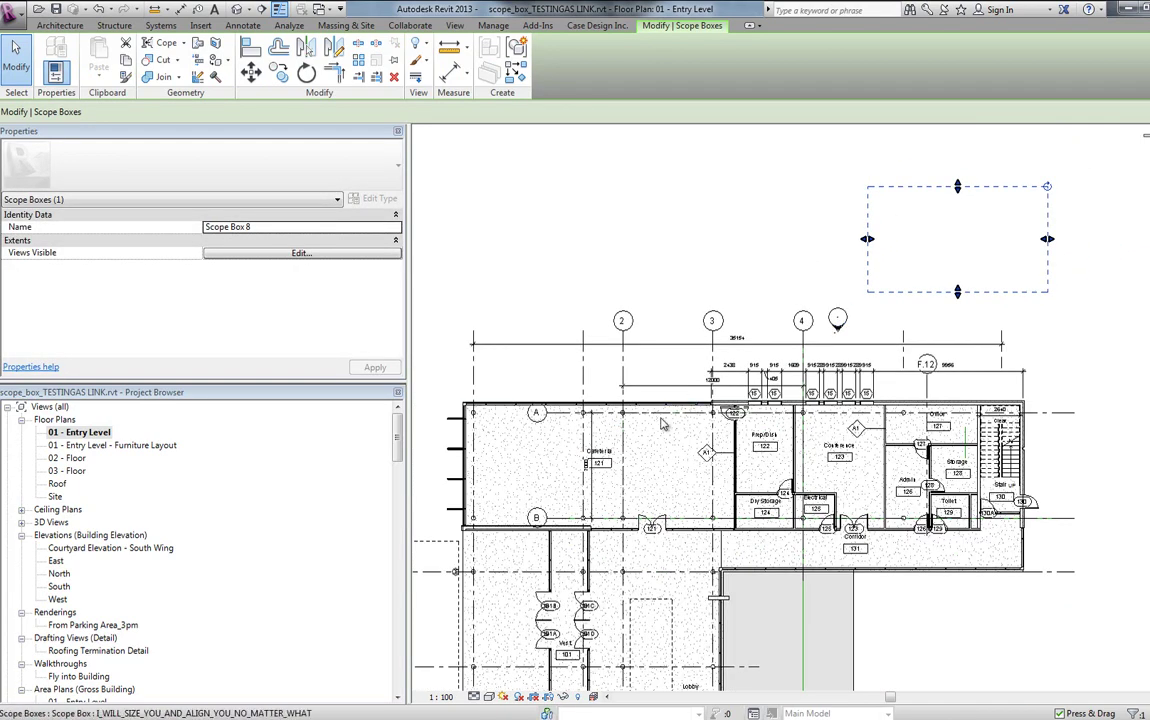
{"action": "left_click", "coordinate": [621, 363]}
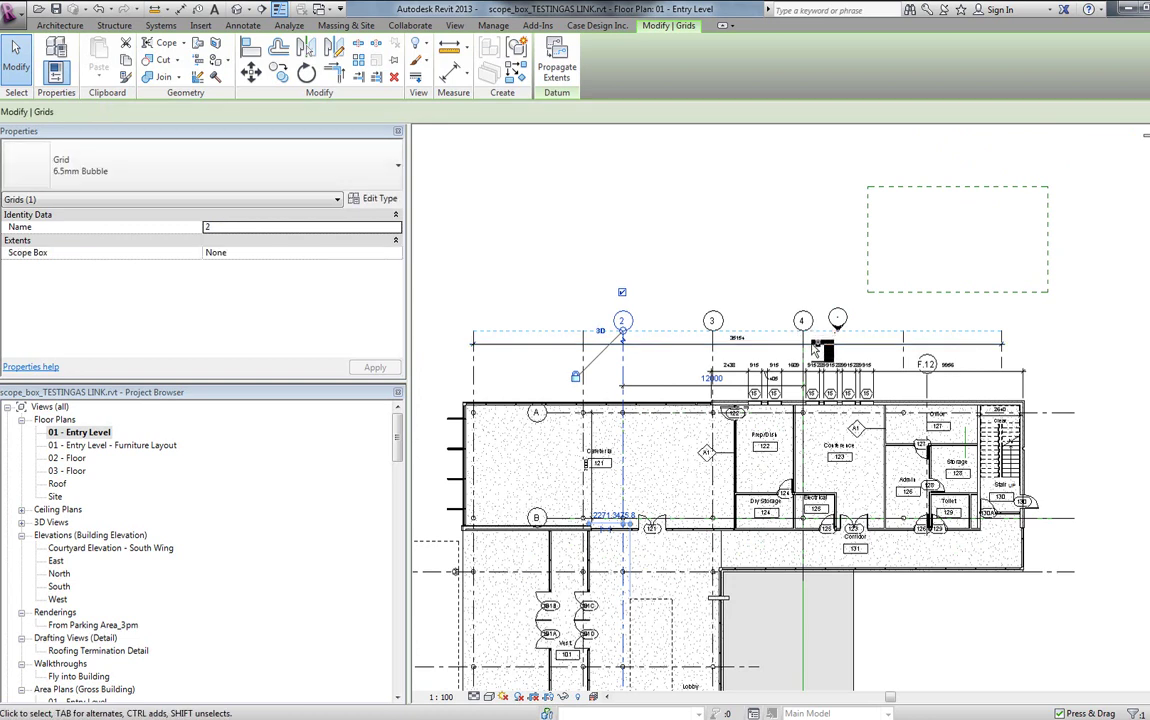
{"action": "left_click", "coordinate": [556, 480], "text": "ctrl"}
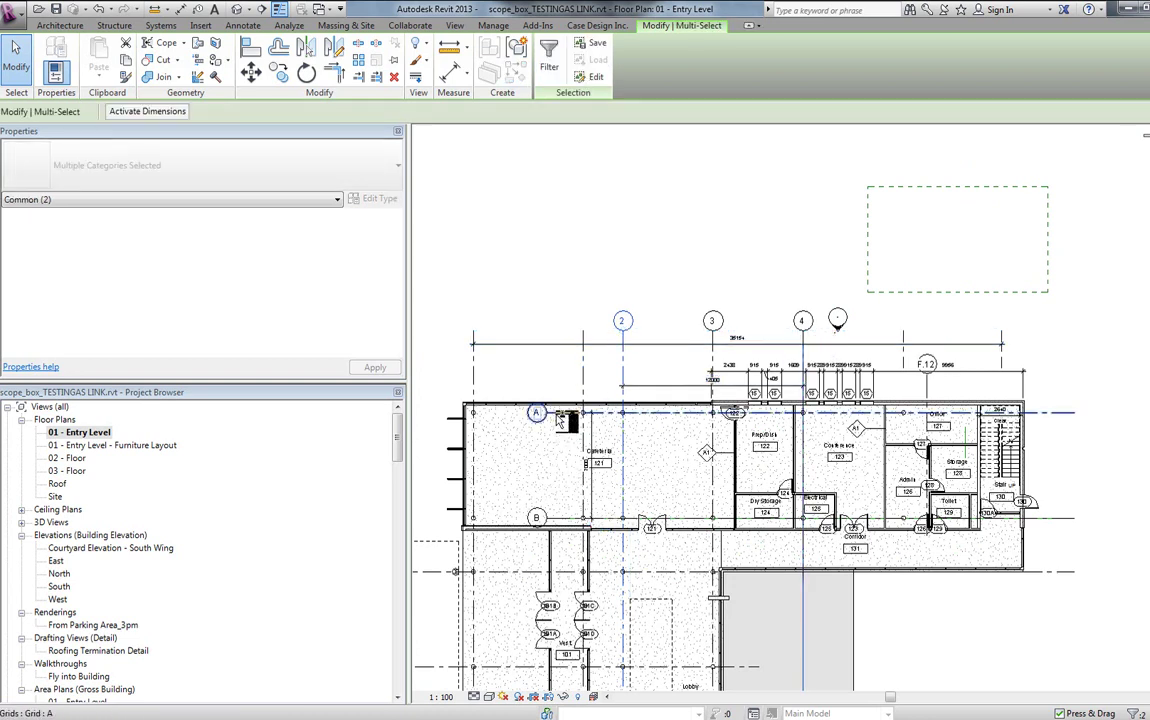
{"action": "left_click", "coordinate": [600, 463], "text": "ctrl"}
{"action": "left_click", "coordinate": [665, 385], "text": "ctrl"}
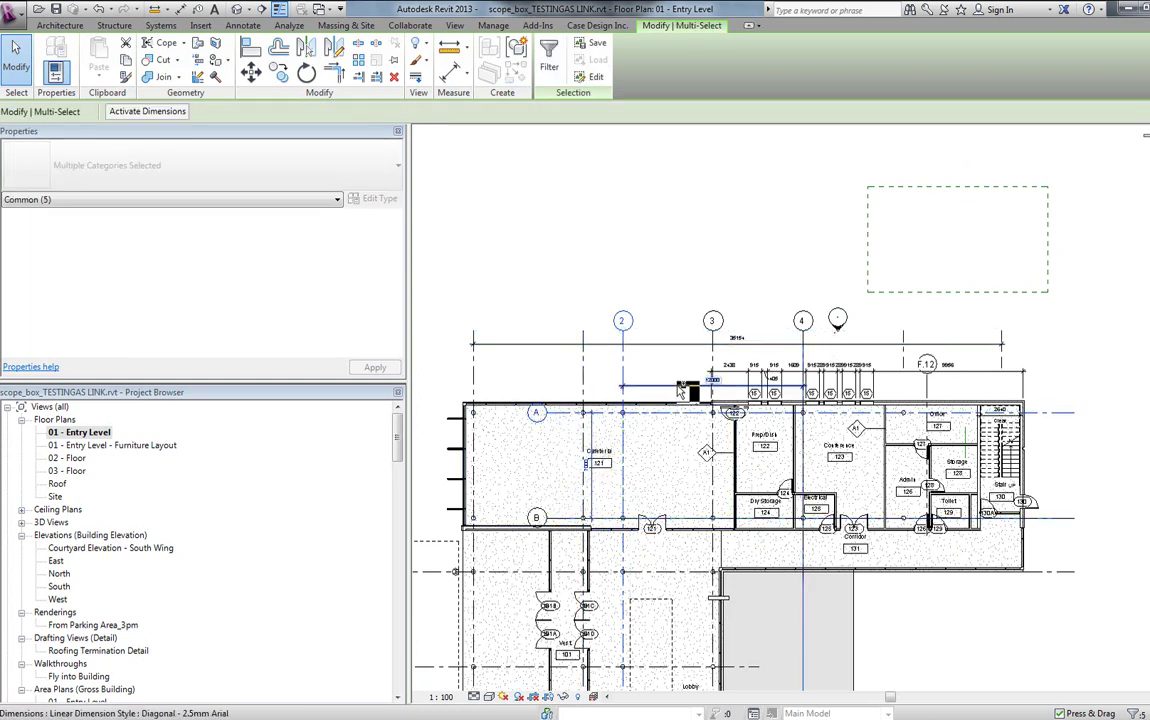
{"action": "left_click", "coordinate": [909, 294], "text": "ctrl"}
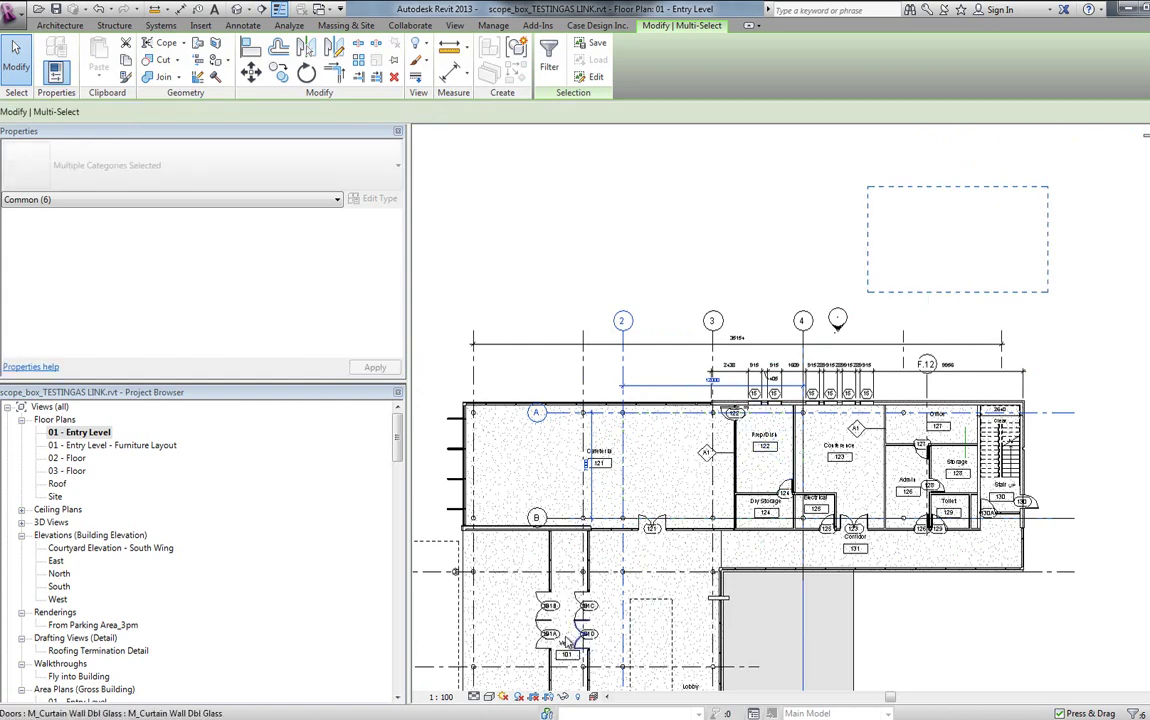
{"action": "left_click", "coordinate": [563, 697]}
{"action": "left_click", "coordinate": [601, 646]}
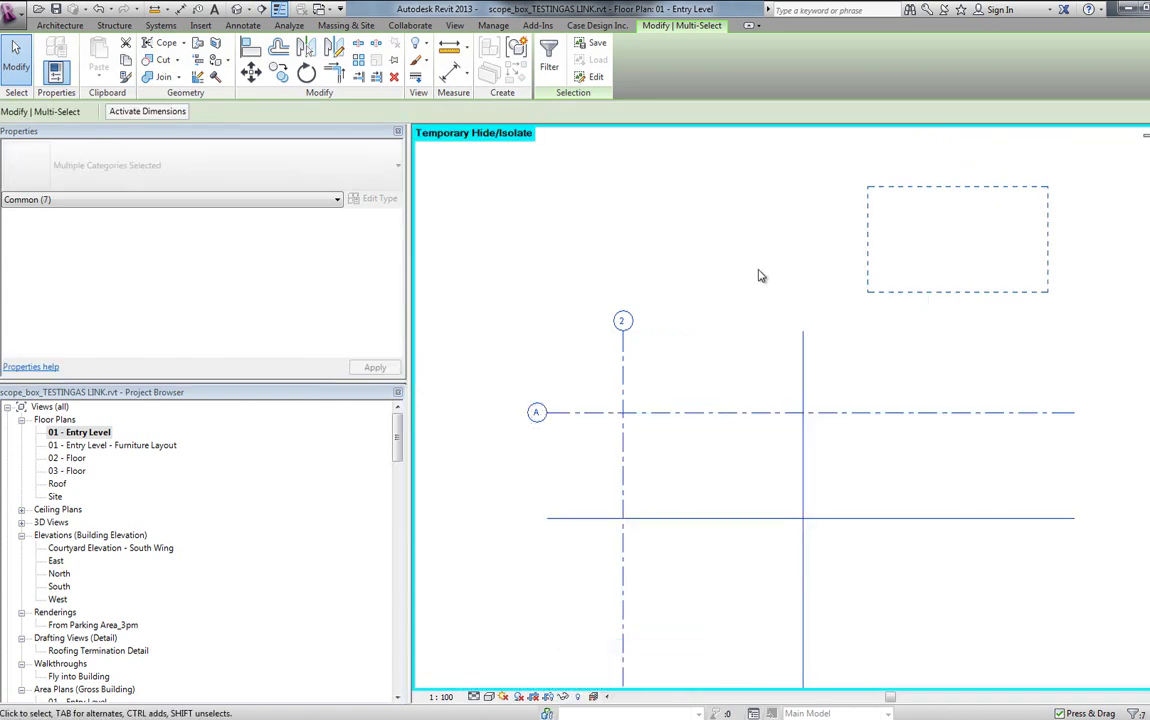
{"action": "left_click", "coordinate": [815, 380]}
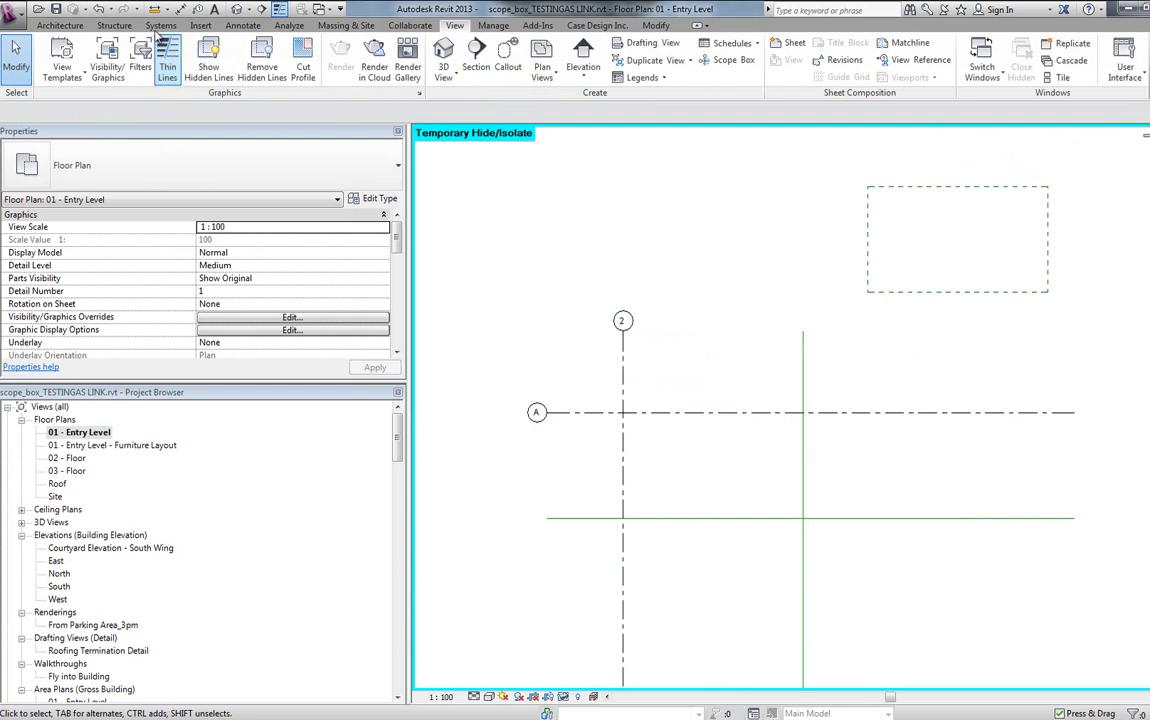
{"action": "key", "text": "h"}
{"action": "key", "text": "r"}
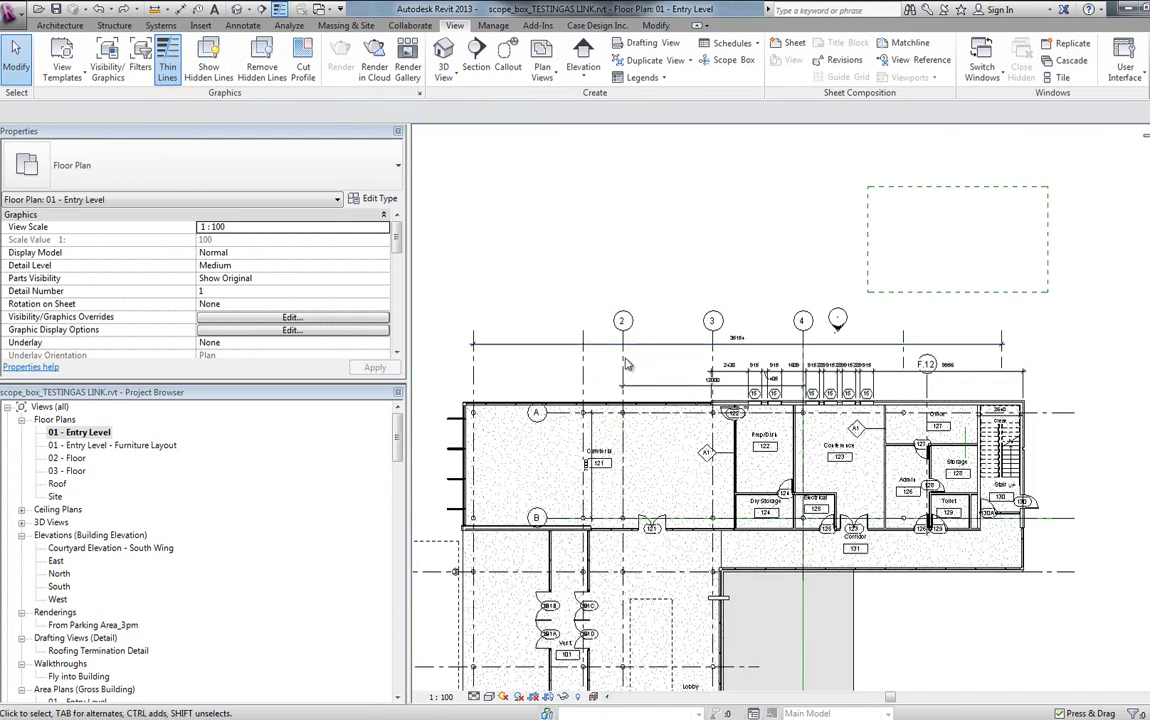
Temporarily isolate grids 2, 4, A and B, the 12000 and 7000 dimensions between them, and the scope box
{"action": "left_click", "coordinate": [622, 340]}
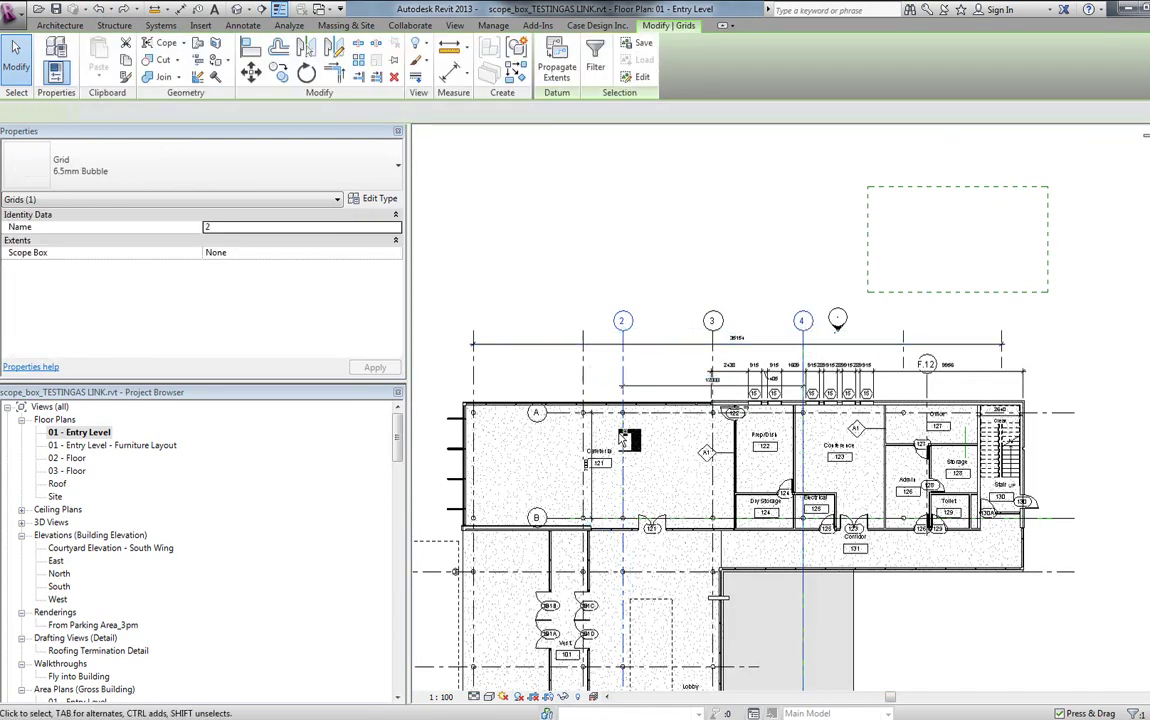
{"action": "left_click", "coordinate": [536, 412], "text": "ctrl"}
{"action": "left_click", "coordinate": [537, 517], "text": "ctrl"}
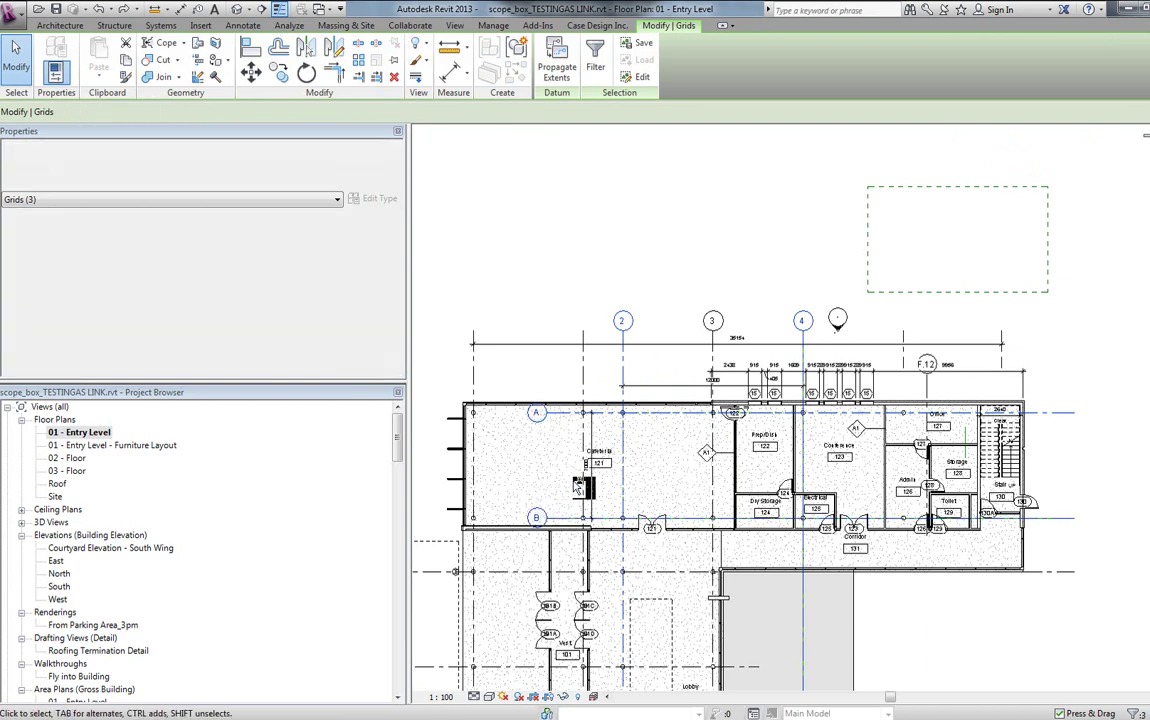
{"action": "left_click", "coordinate": [692, 386], "text": "ctrl"}
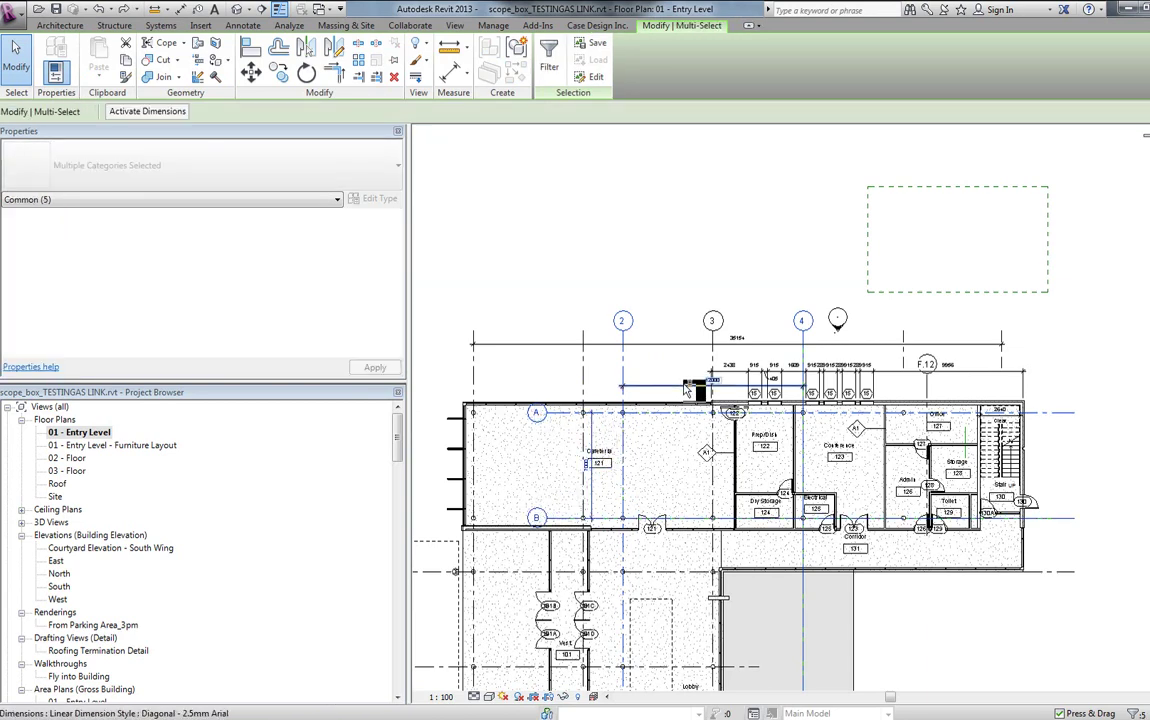
{"action": "left_click", "coordinate": [869, 286], "text": "ctrl"}
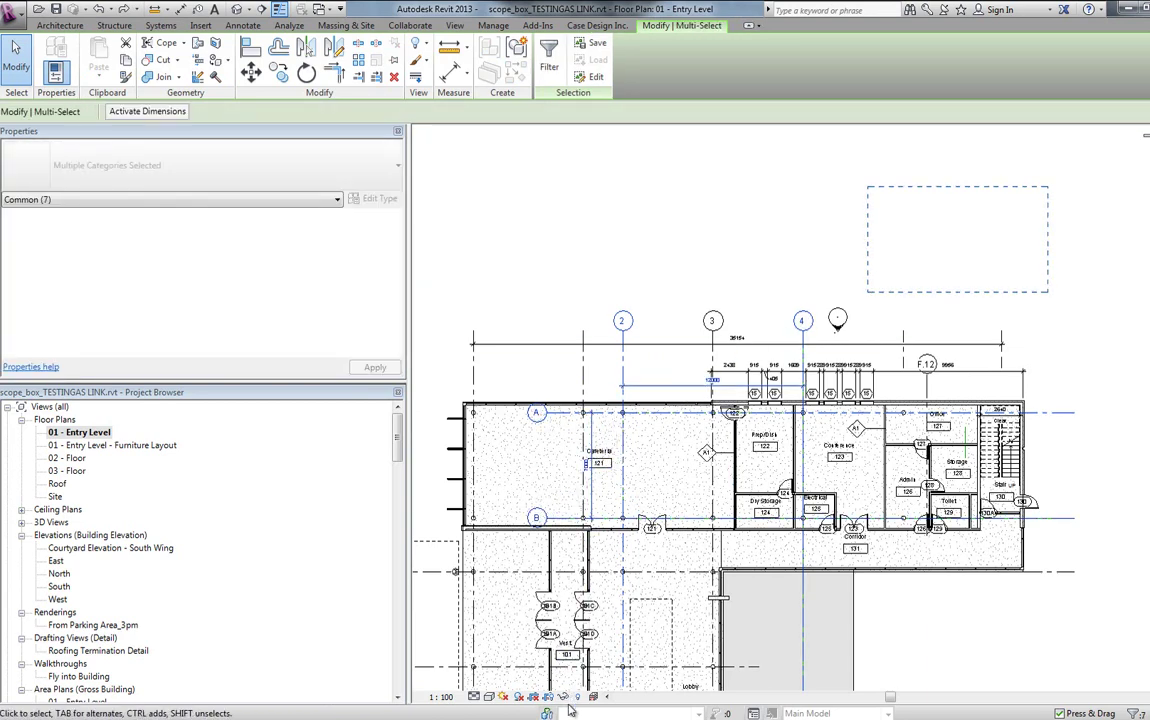
{"action": "left_click", "coordinate": [564, 696]}
{"action": "left_click", "coordinate": [560, 581]}
{"action": "left_click", "coordinate": [655, 356]}
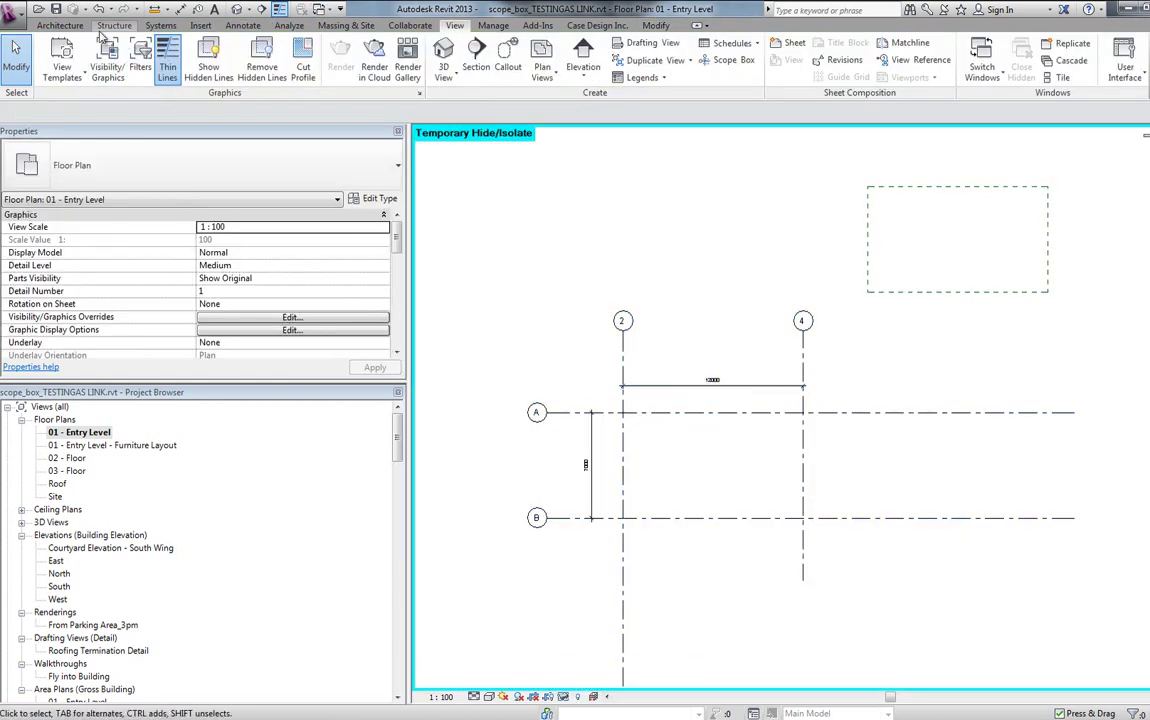
Draw a 12000 by 7000 model-line rectangle from the intersection of grids 2 and A to that of grids 4 and B
{"action": "scroll", "coordinate": [88, 30], "scroll_direction": "up", "scroll_amount": 8}
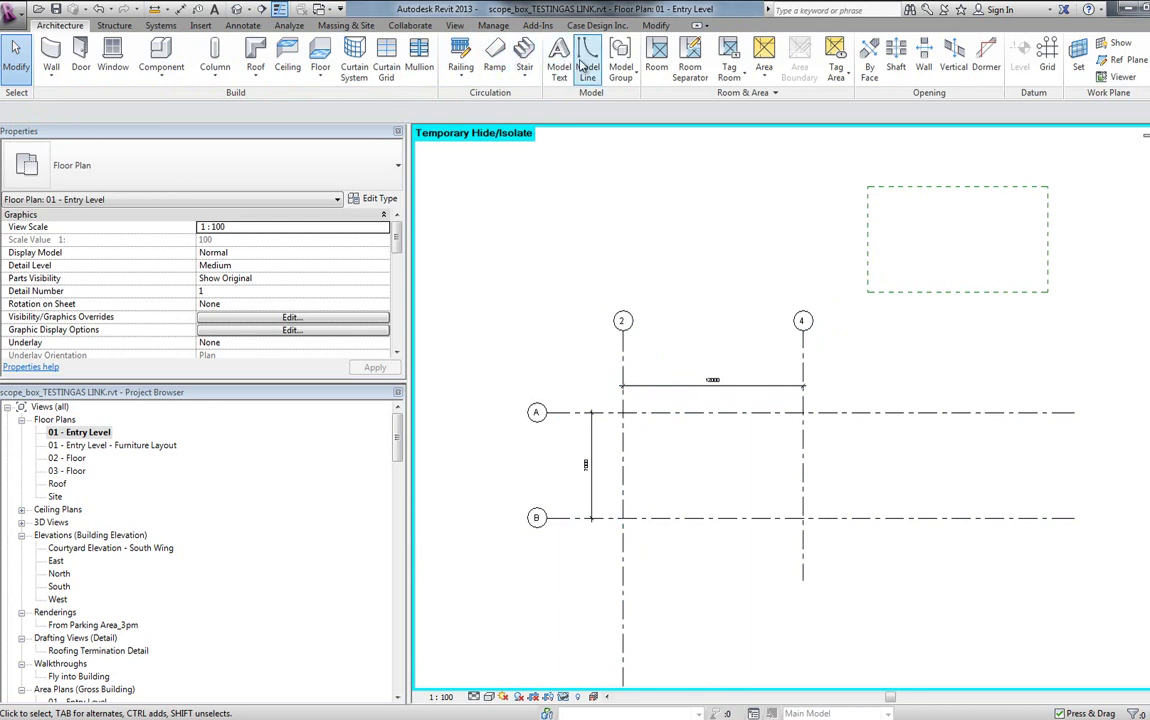
{"action": "left_click", "coordinate": [587, 70]}
{"action": "left_click", "coordinate": [561, 46]}
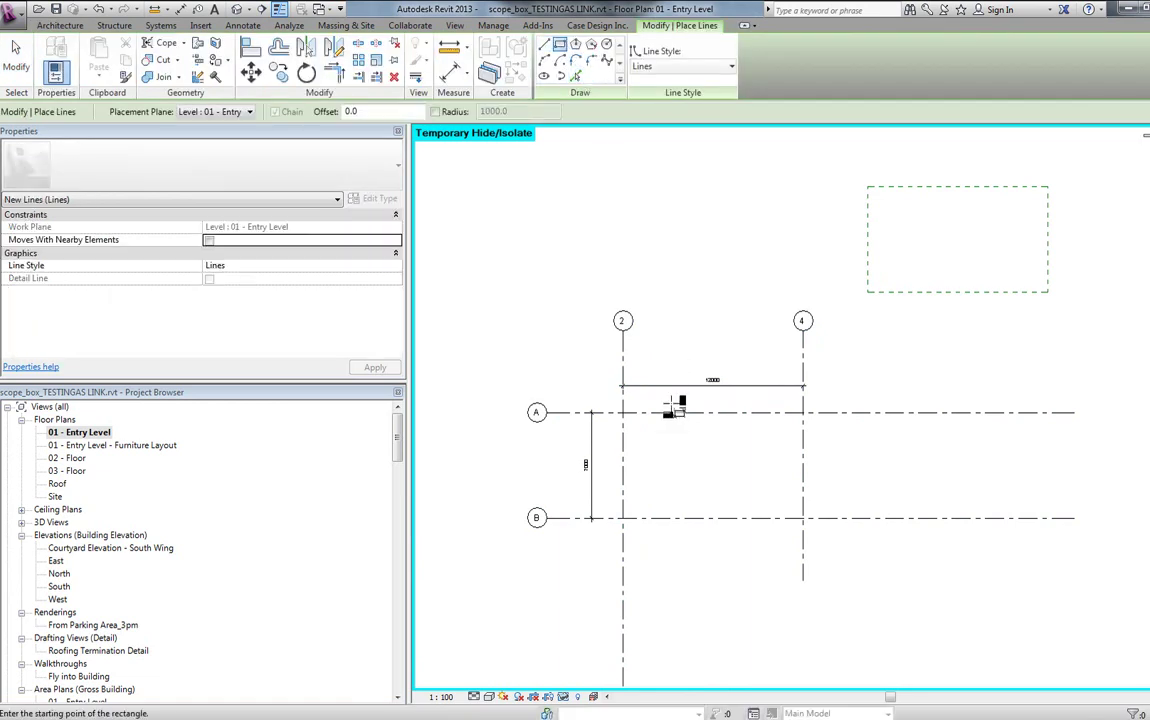
{"action": "left_click", "coordinate": [623, 413]}
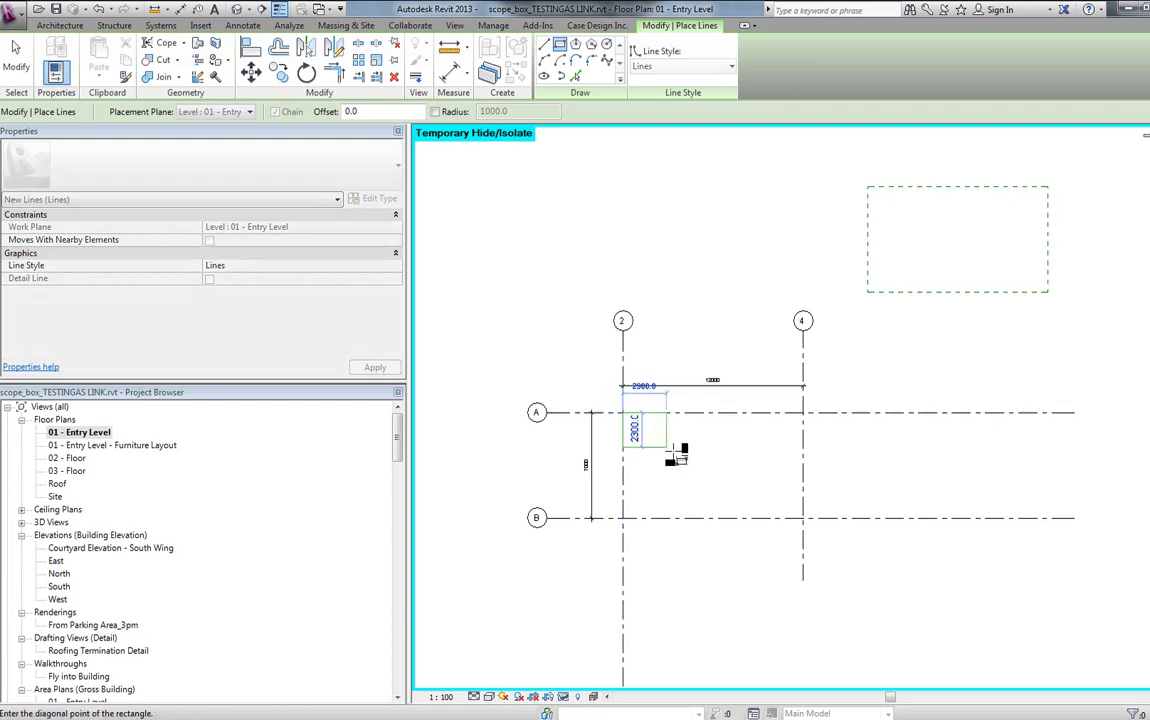
{"action": "left_click", "coordinate": [805, 519]}
{"action": "key", "text": "Escape"}
{"action": "key", "text": "Escape"}
Move all four lines of the rectangle together into the empty space above and left of the grids
{"action": "left_click", "coordinate": [732, 420]}
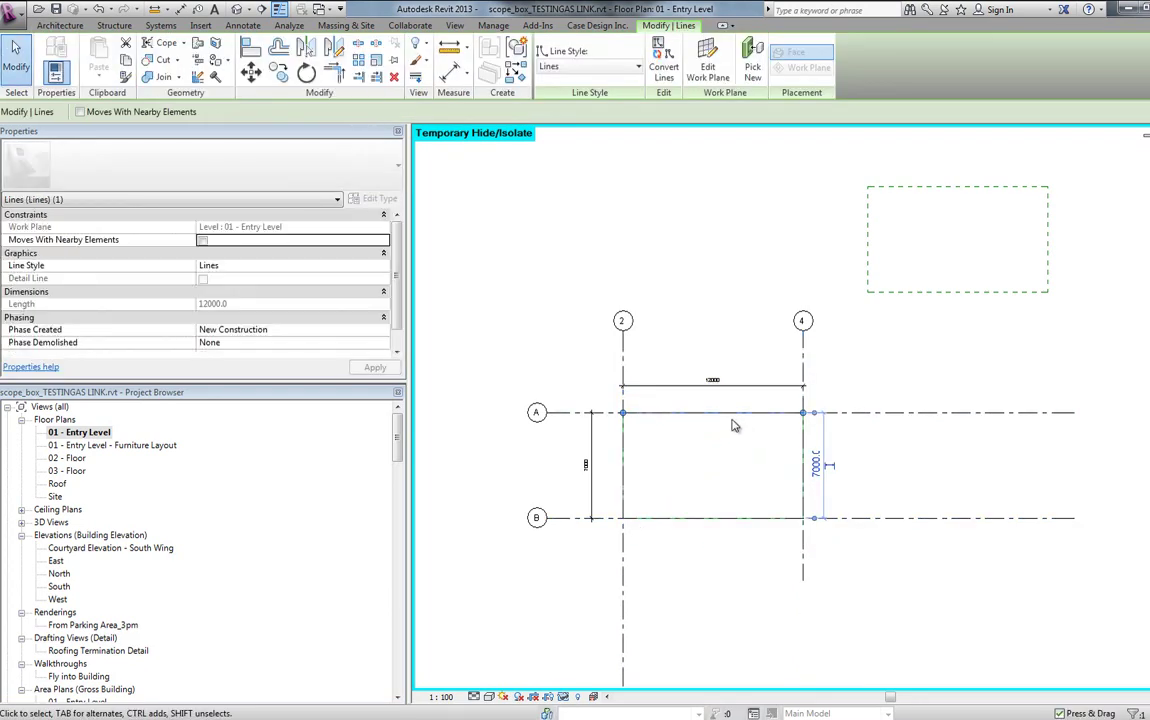
{"action": "key", "text": "Escape"}
{"action": "key", "text": "Tab"}
{"action": "left_click", "coordinate": [709, 418]}
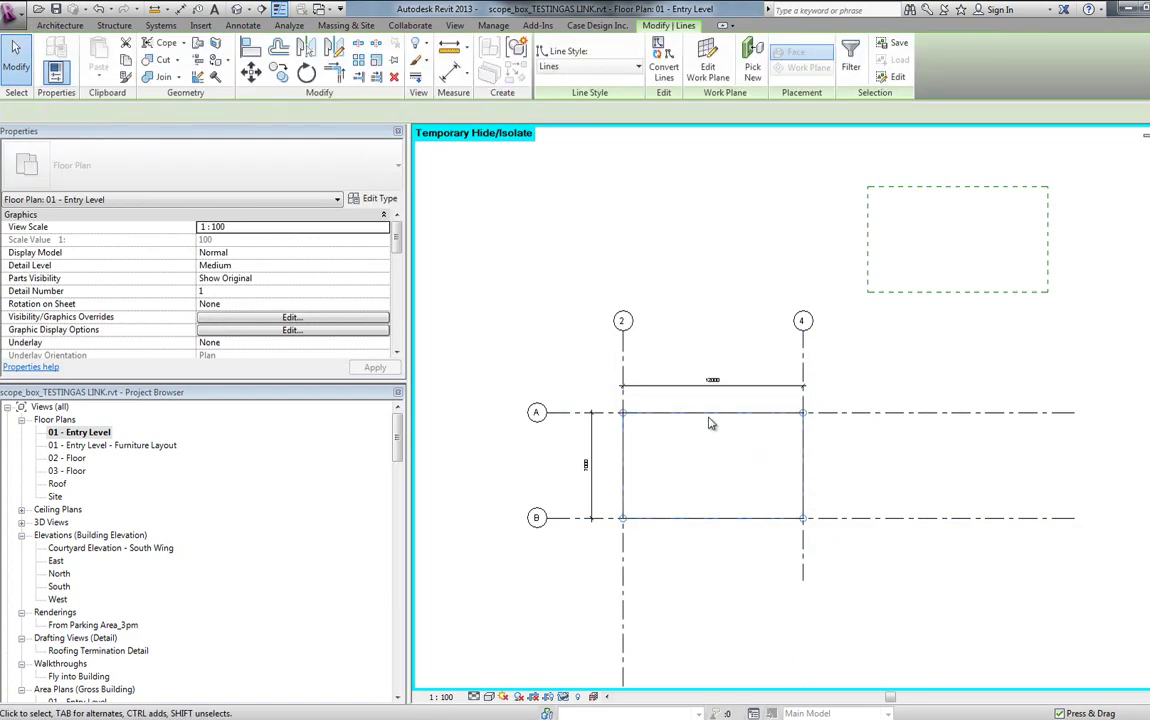
{"action": "left_click_drag", "start_coordinate": [709, 418], "coordinate": [549, 186]}
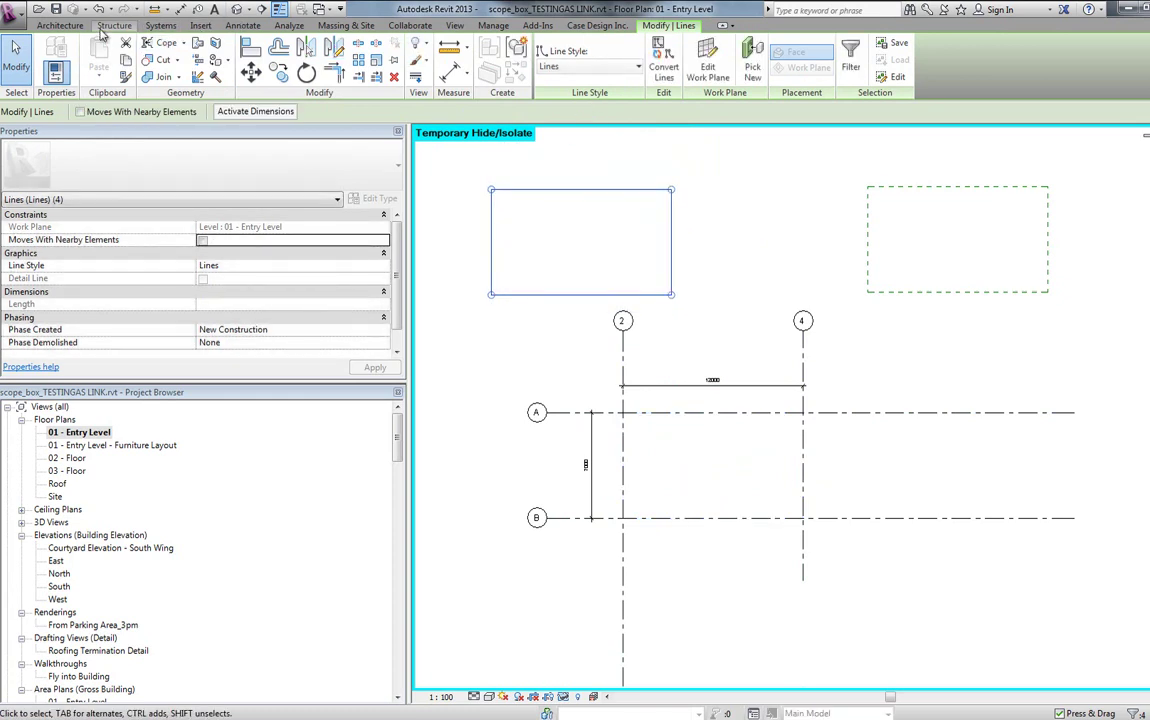
Add aligned dimensions for the rectangle's height and width, placed outside its right-hand and upper lines
{"action": "left_click", "coordinate": [240, 25]}
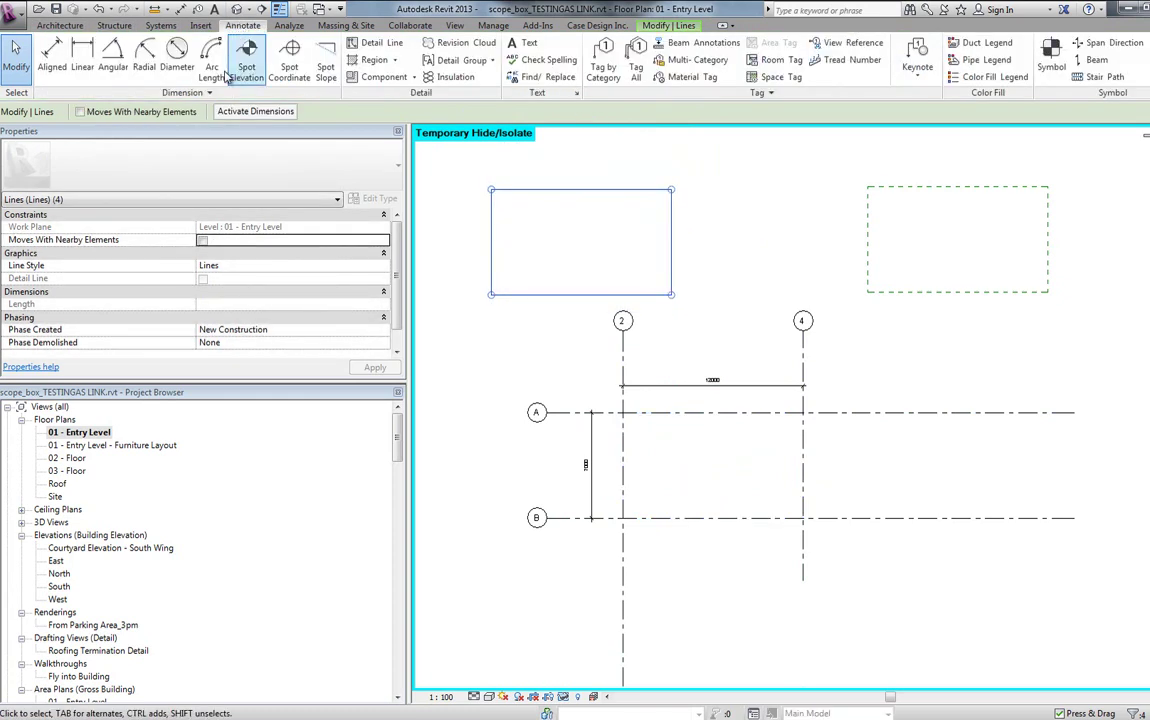
{"action": "left_click", "coordinate": [64, 76]}
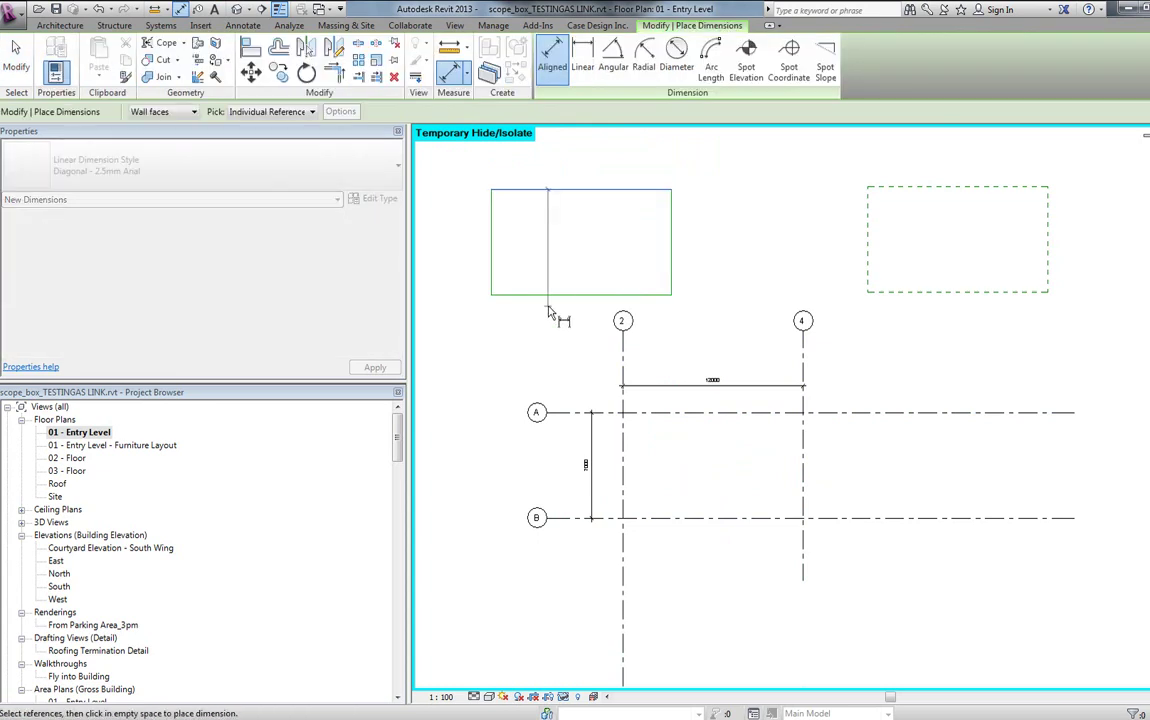
{"action": "left_click", "coordinate": [672, 242]}
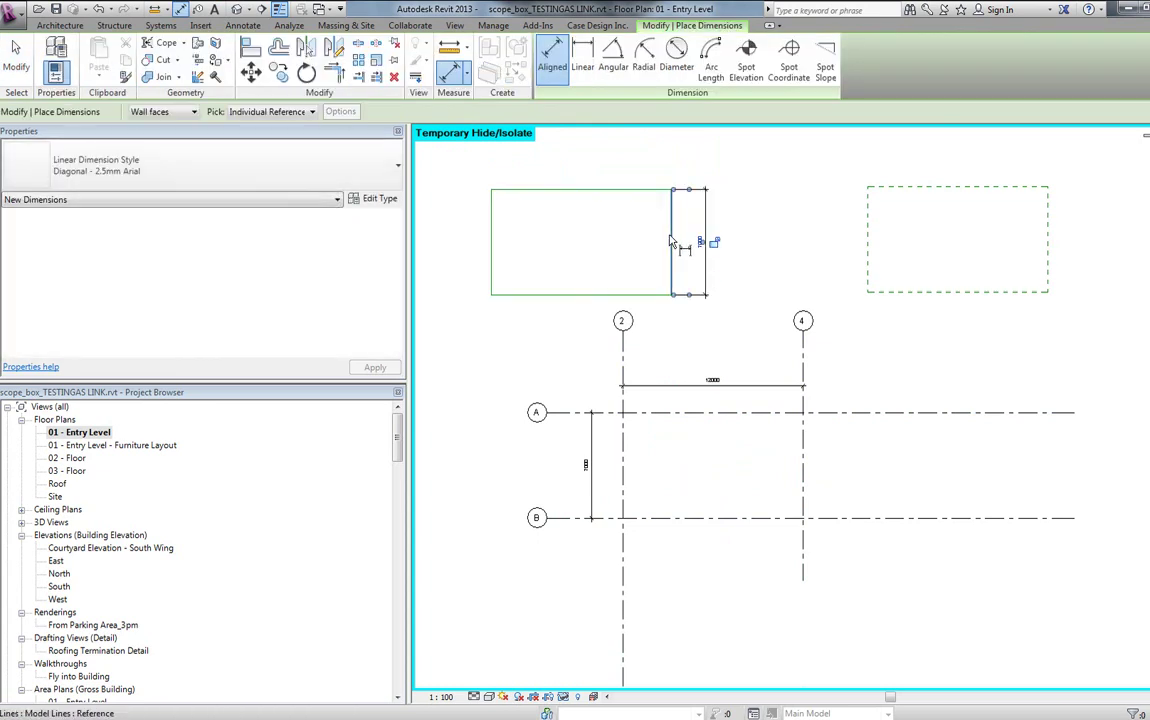
{"action": "left_click", "coordinate": [492, 257]}
{"action": "left_click", "coordinate": [513, 176]}
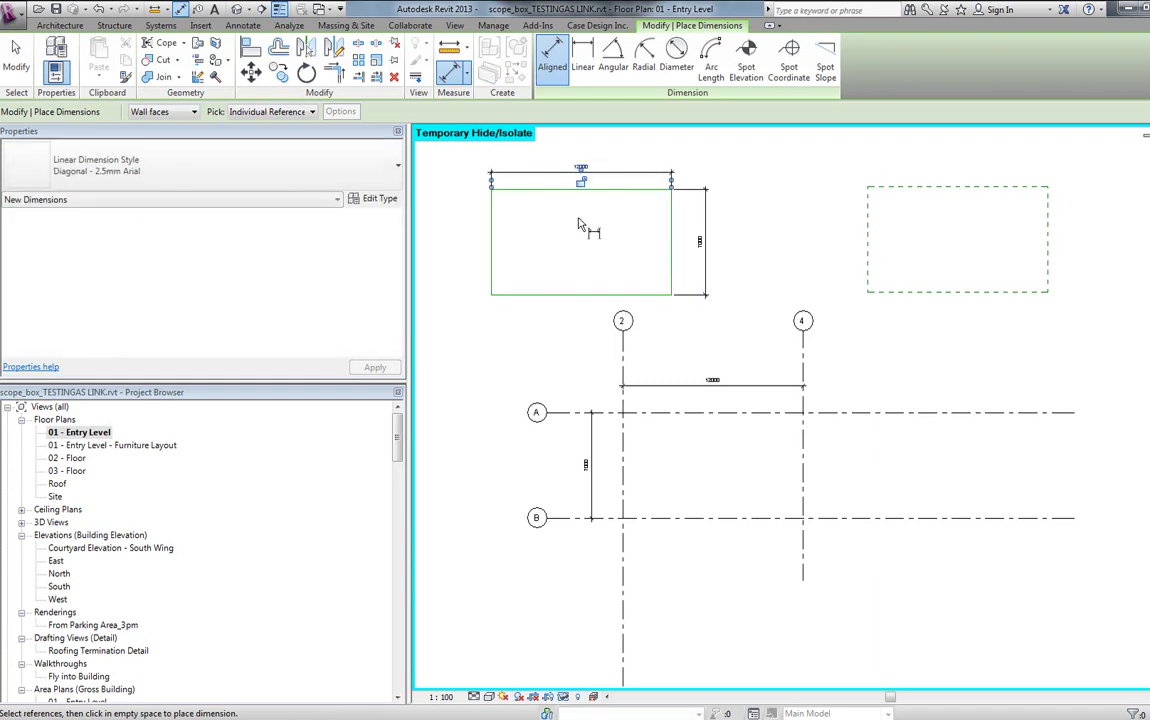
{"action": "key", "text": "Escape"}
Select the rectangle's whole chain of lines and shift it slightly up and to the left
{"action": "key", "text": "Tab"}
{"action": "left_click", "coordinate": [607, 190]}
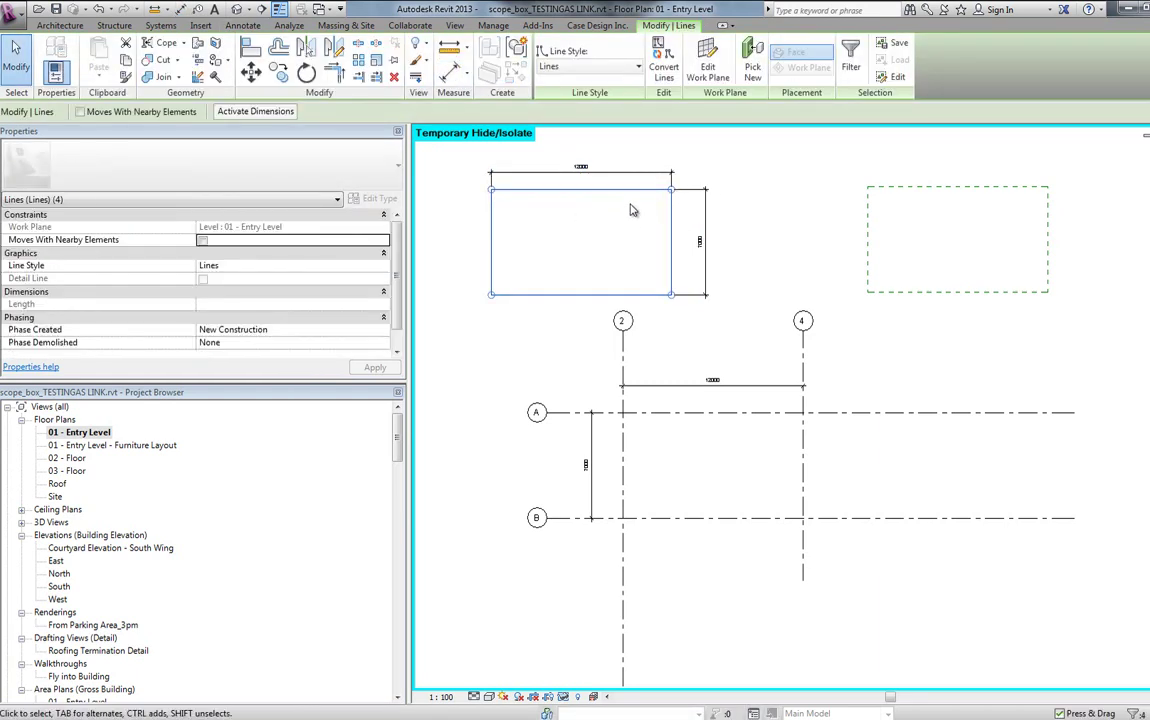
{"action": "mouse_move", "coordinate": [626, 189]}
{"action": "left_mouse_down"}
{"action": "mouse_move", "coordinate": [647, 195]}
{"action": "mouse_move", "coordinate": [622, 205]}
{"action": "mouse_move", "coordinate": [626, 180]}
{"action": "left_mouse_up"}
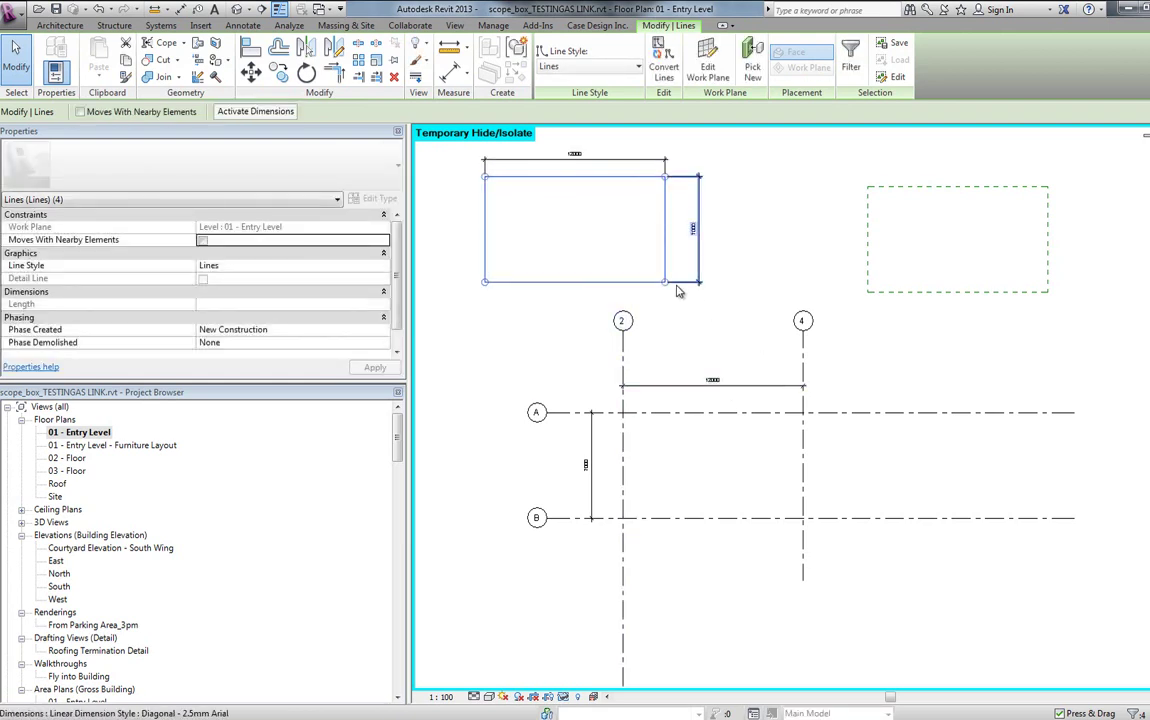
{"action": "left_click", "coordinate": [628, 283]}
{"action": "key", "text": "Escape"}
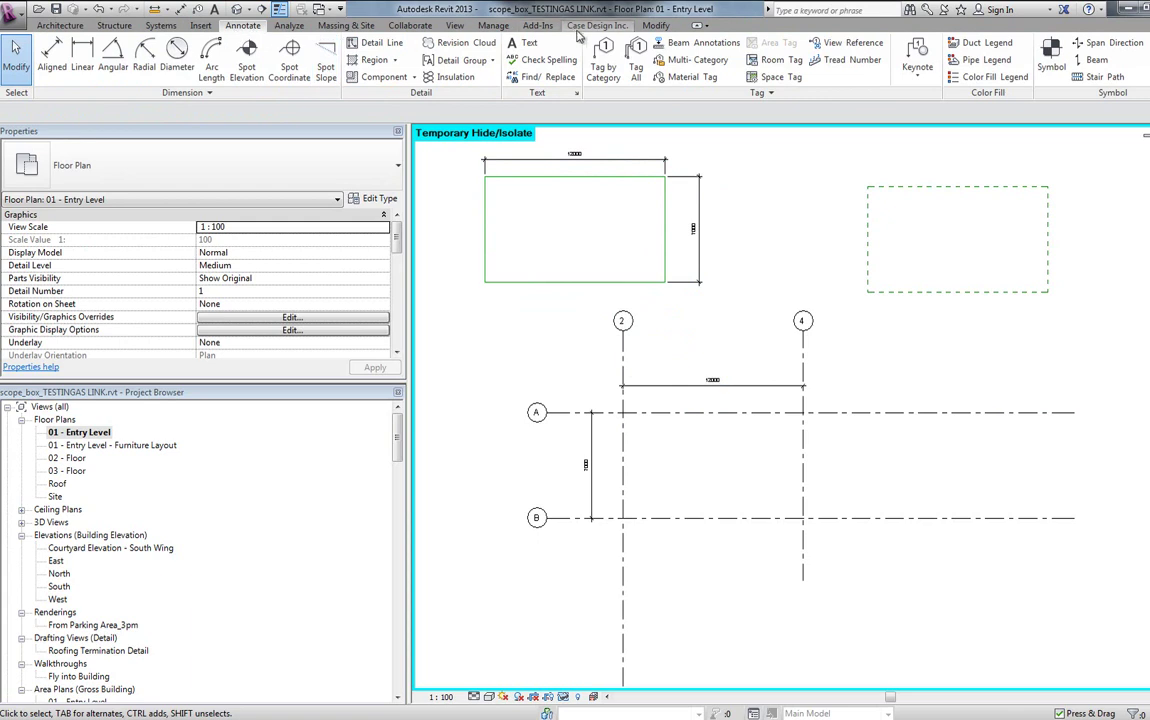
Align the rectangle's lower line to grid A and its upper line to grid B
{"action": "left_click", "coordinate": [656, 25]}
{"action": "left_click", "coordinate": [250, 47]}
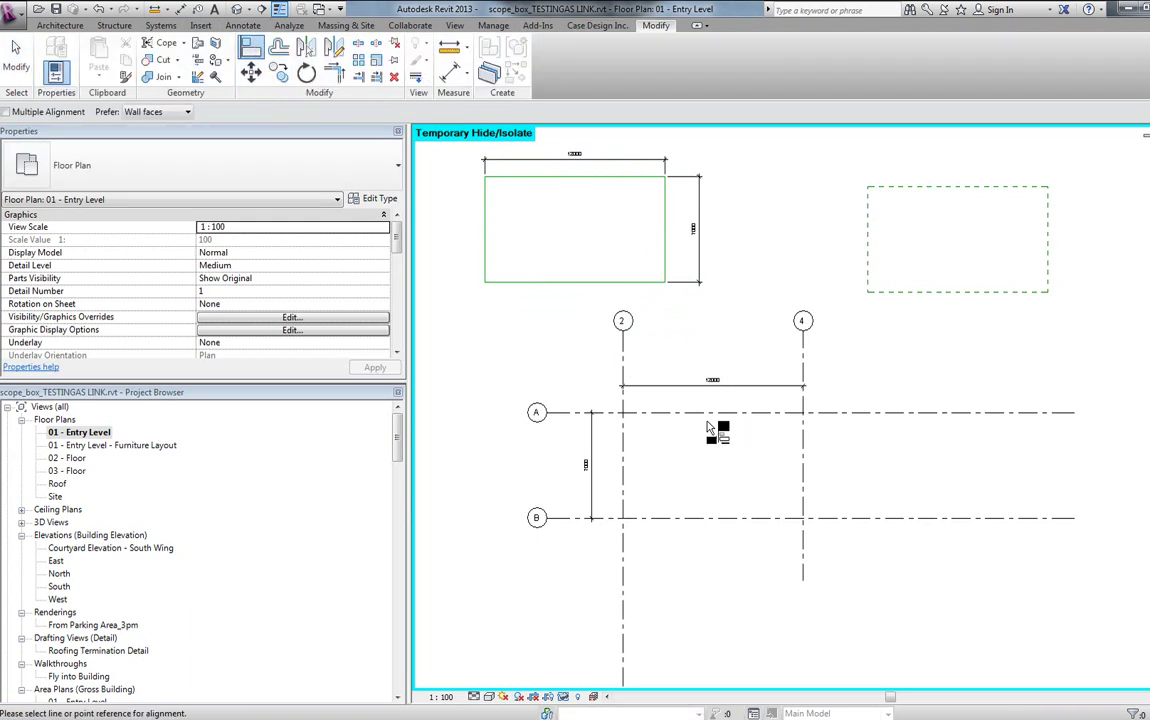
{"action": "left_click", "coordinate": [711, 412]}
{"action": "left_click", "coordinate": [640, 283]}
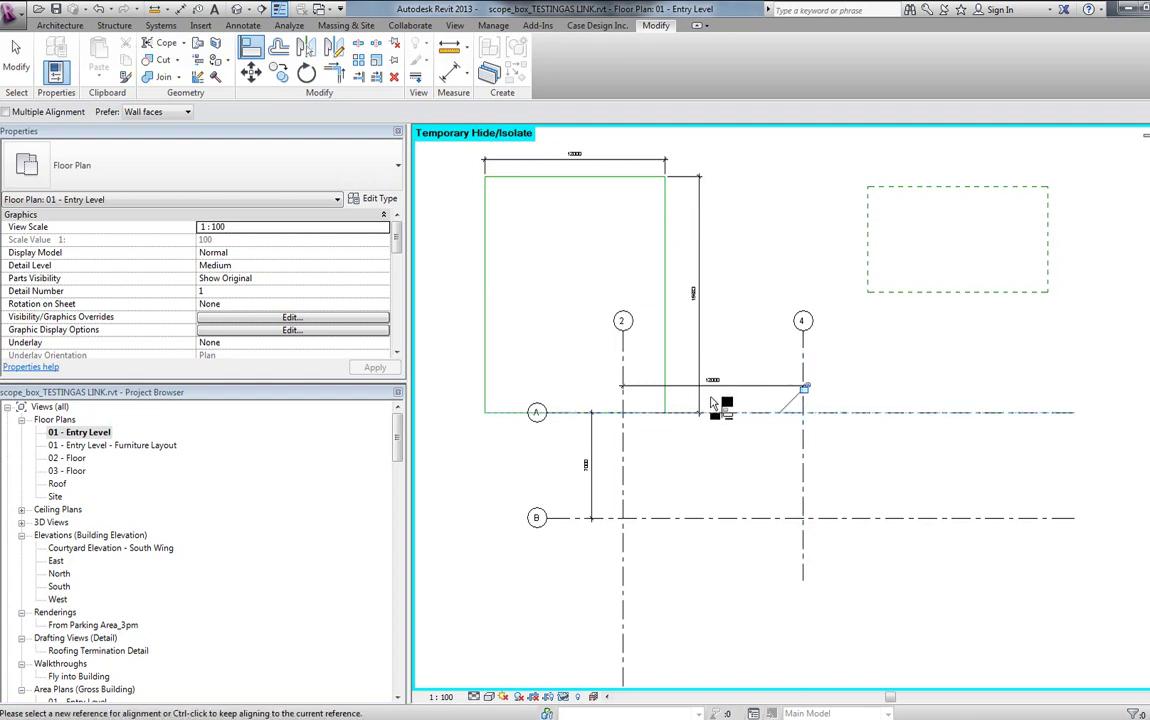
{"action": "left_click", "coordinate": [670, 518]}
{"action": "left_click", "coordinate": [625, 180]}
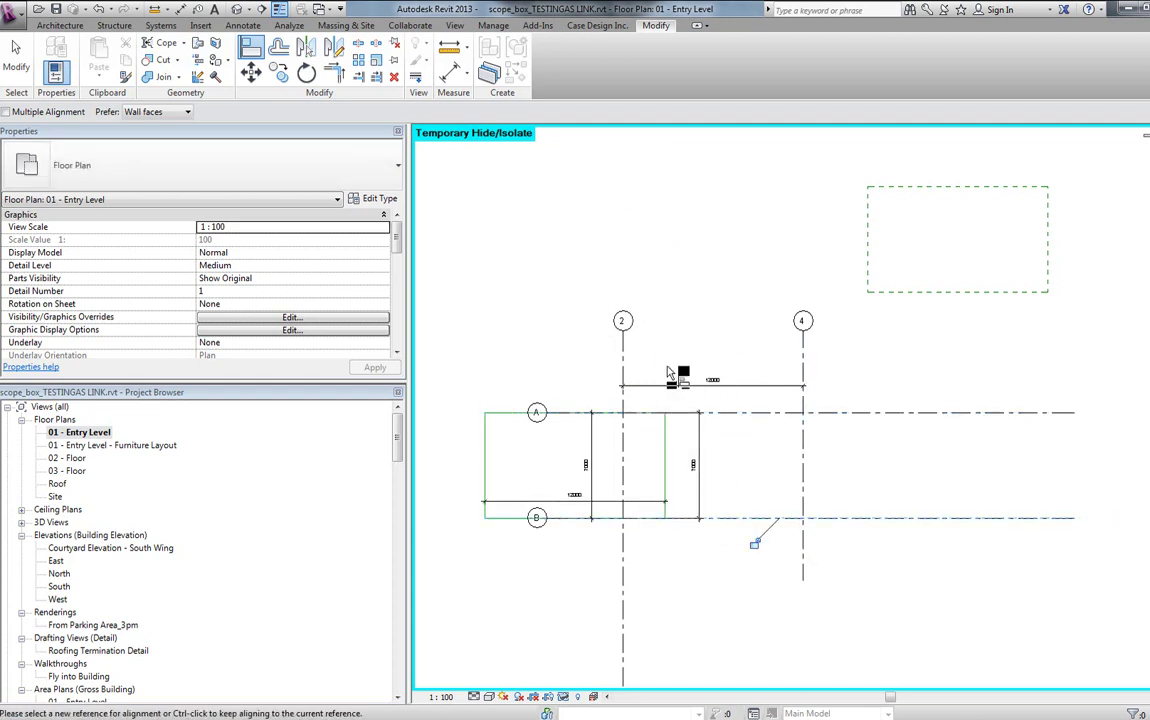
Align the rectangle's right-hand line to grid 4 and its left-hand line to grid 2
{"action": "left_click", "coordinate": [800, 432]}
{"action": "left_click", "coordinate": [664, 460]}
{"action": "left_click", "coordinate": [621, 470]}
{"action": "left_click", "coordinate": [484, 484]}
{"action": "key", "text": "Escape"}
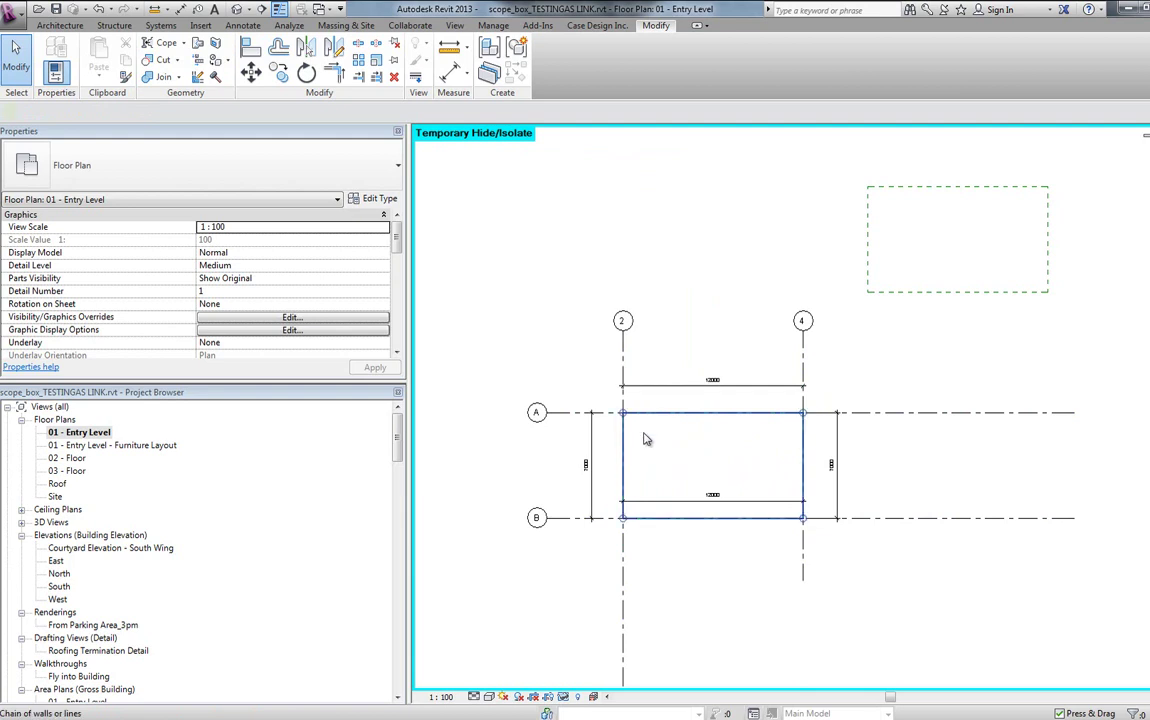
Move the rectangle back into the empty space above the grids, and delete it together with its dimensions
{"action": "left_click", "coordinate": [652, 412]}
{"action": "left_click_drag", "start_coordinate": [649, 409], "coordinate": [511, 187]}
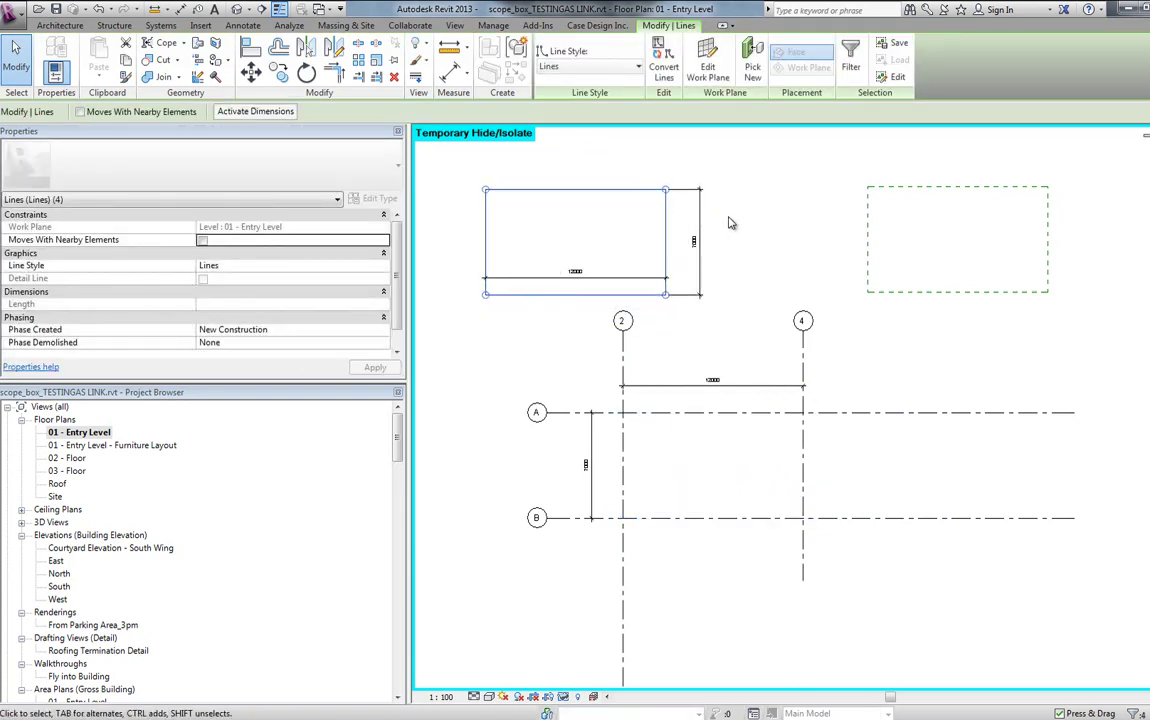
{"action": "left_click", "coordinate": [869, 240]}
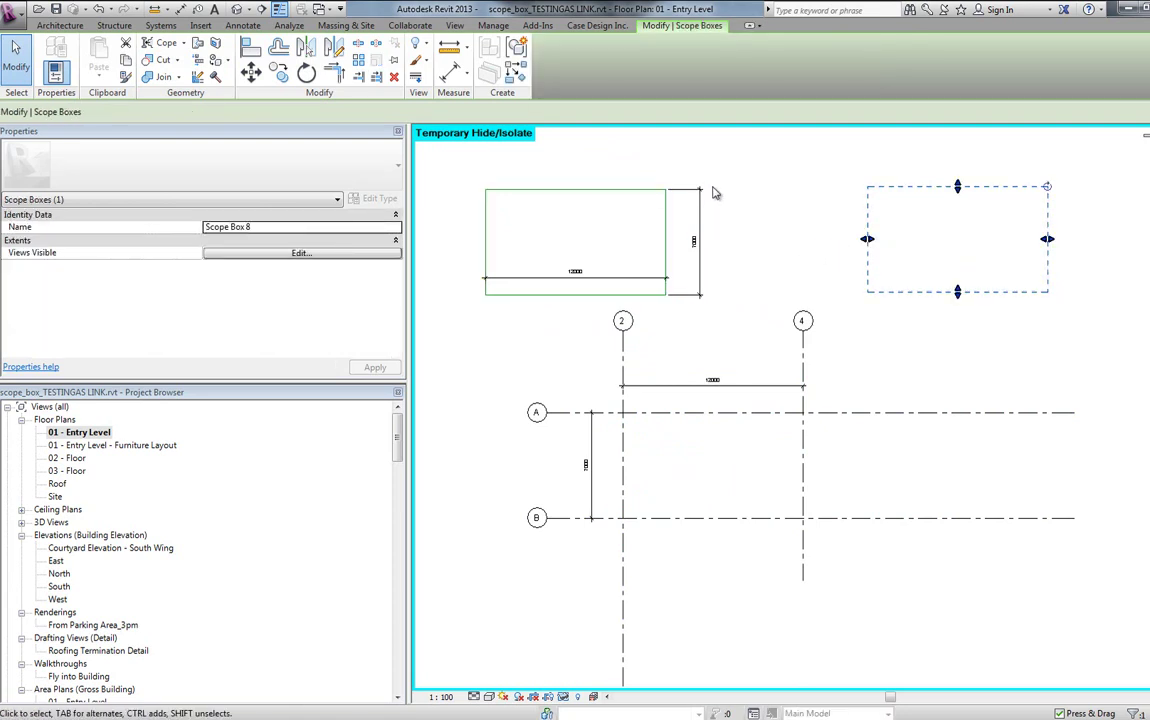
{"action": "left_click_drag", "start_coordinate": [720, 165], "coordinate": [480, 300]}
{"action": "key", "text": "Delete"}
Move the scope box into the empty space directly above the heads of grids 2 and 4
{"action": "left_click", "coordinate": [864, 266]}
{"action": "left_click_drag", "start_coordinate": [864, 262], "coordinate": [609, 243], "text": "ctrl"}
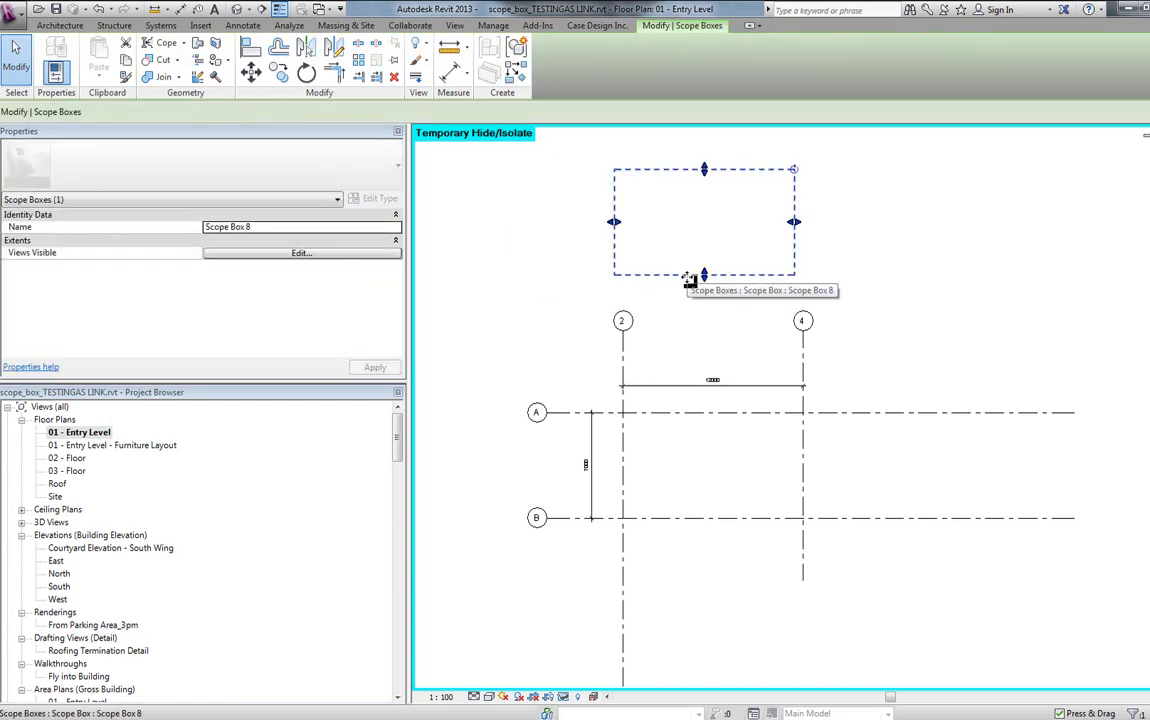
{"action": "left_click", "coordinate": [675, 184]}
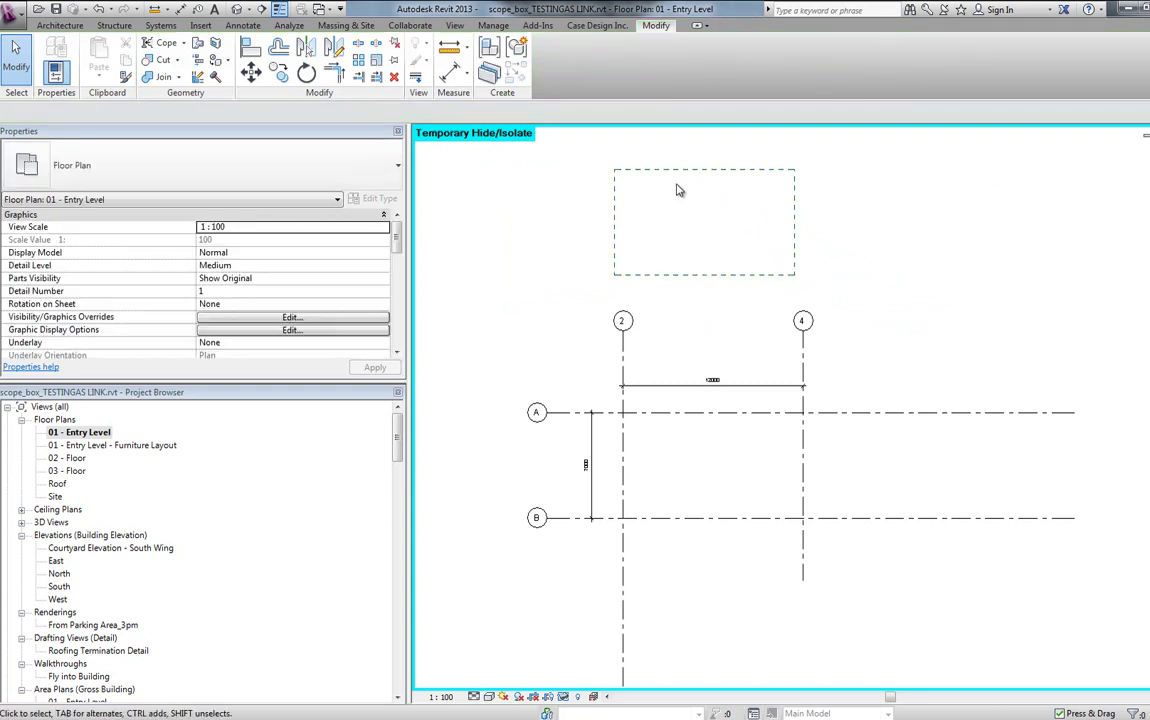
{"action": "left_click", "coordinate": [665, 171]}
{"action": "left_click_drag", "start_coordinate": [665, 173], "coordinate": [670, 187]}
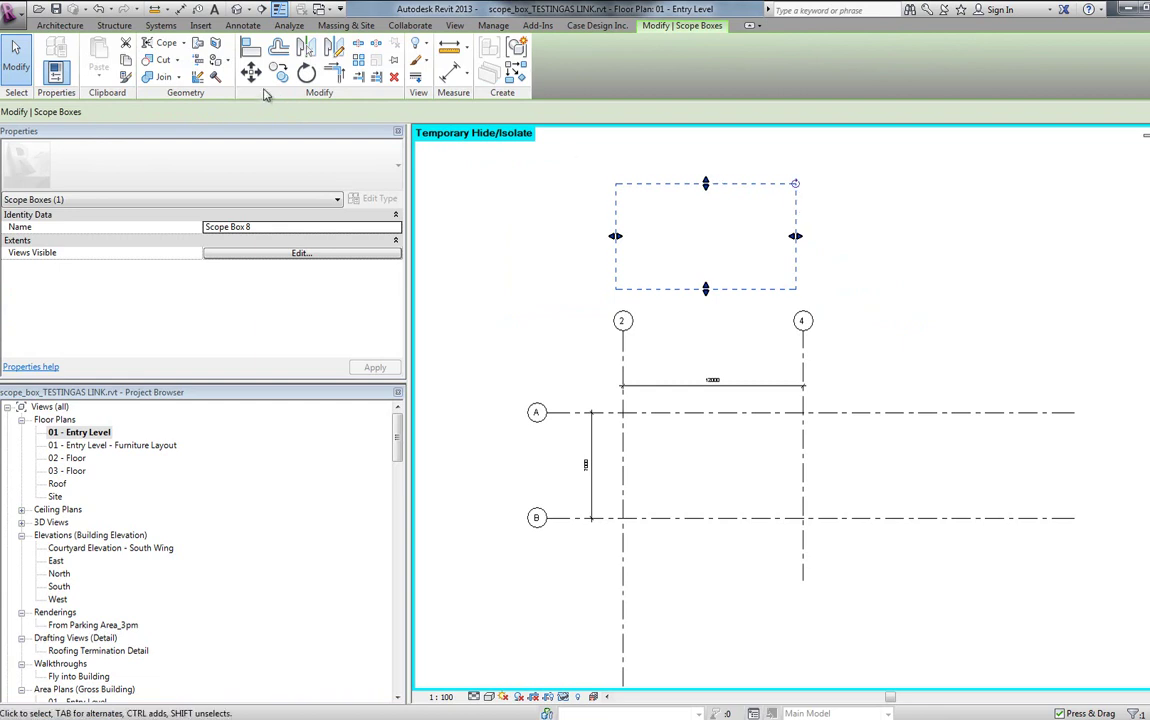
{"action": "left_click", "coordinate": [306, 75]}
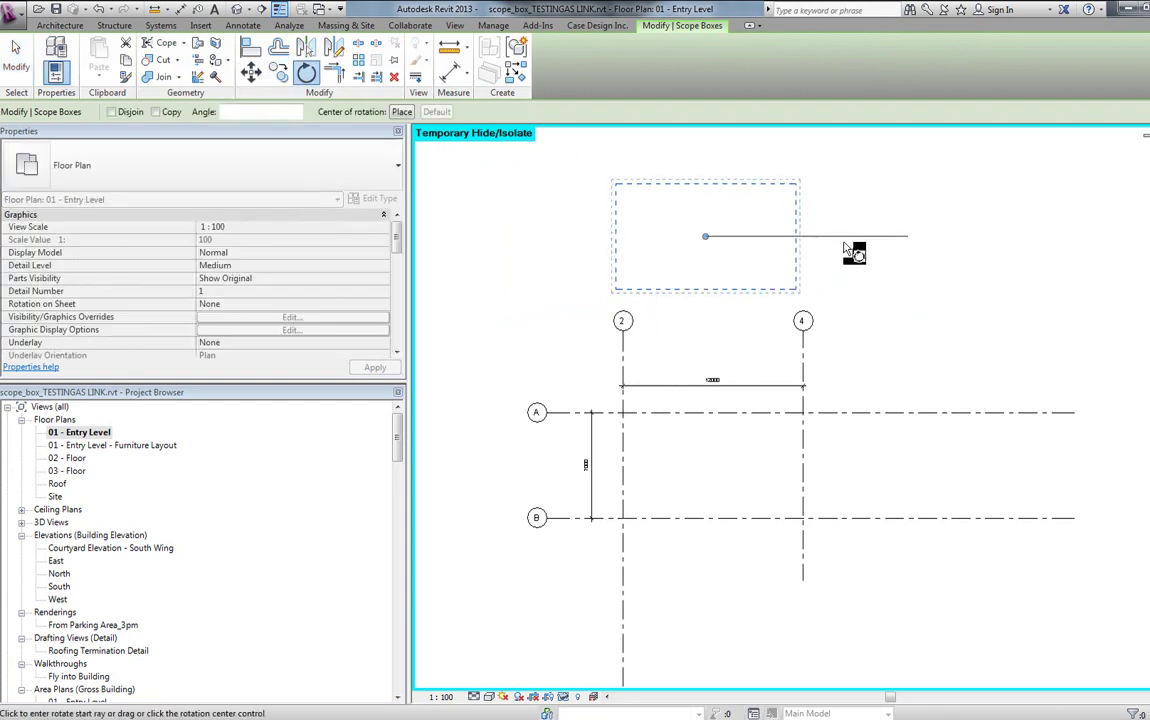
{"action": "left_click", "coordinate": [916, 248]}
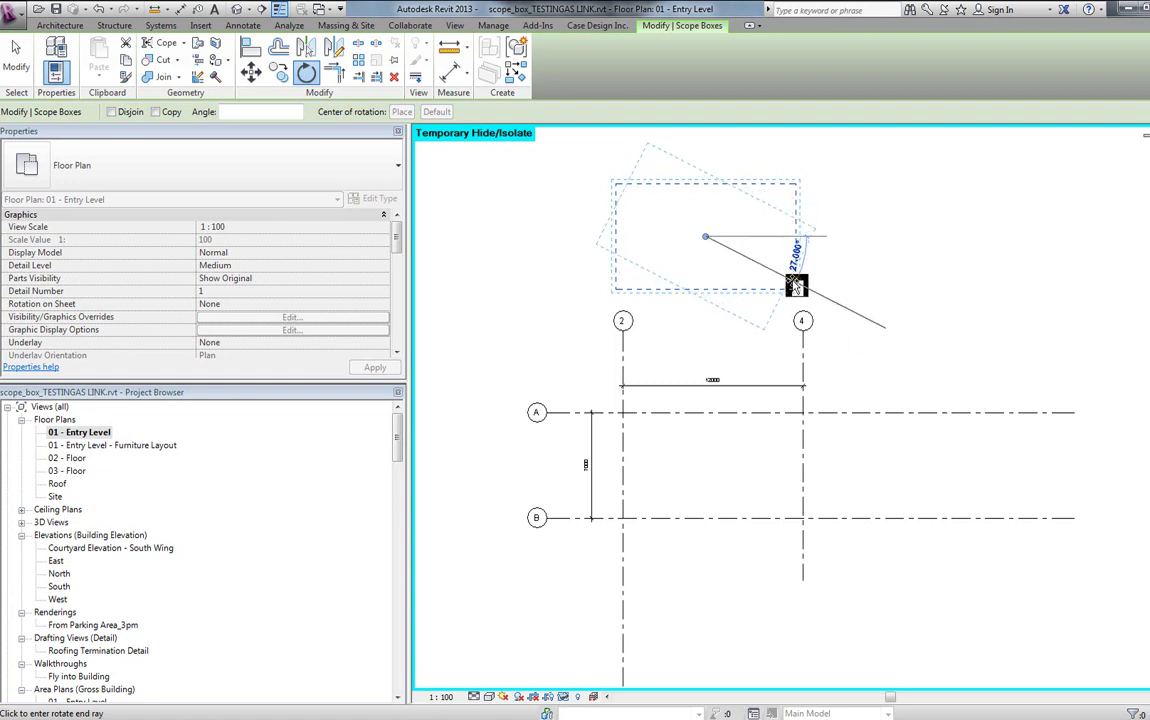
{"action": "type", "text": "45"}
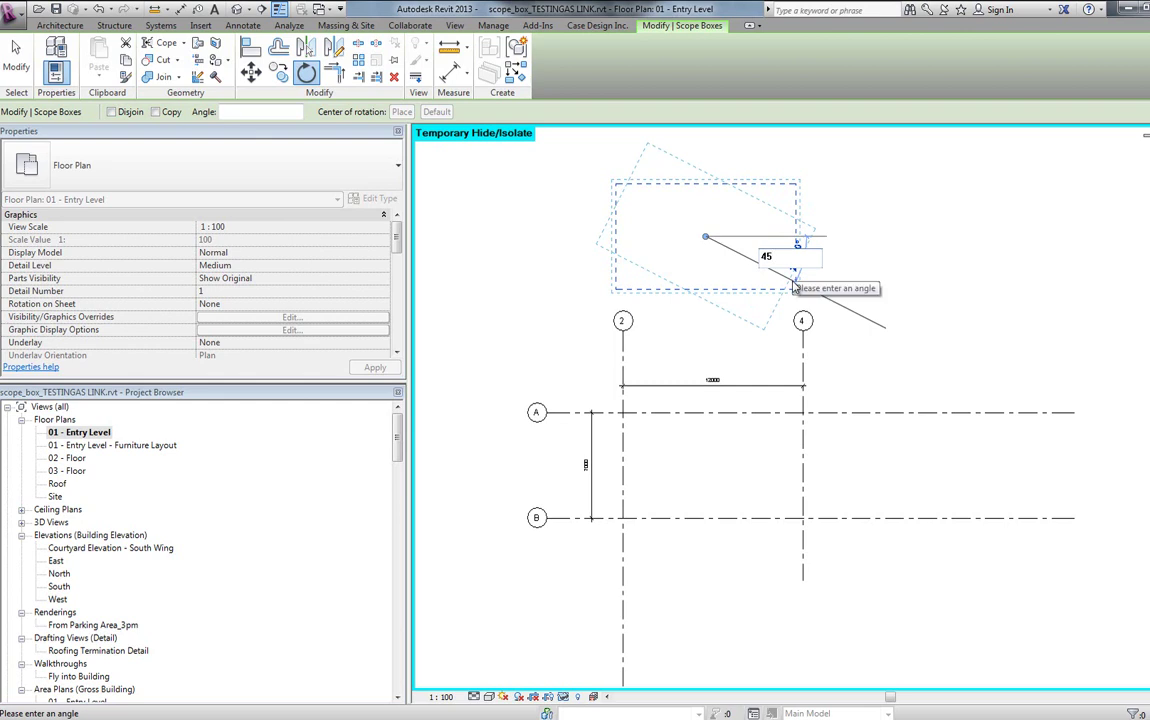
{"action": "key", "text": "Escape"}
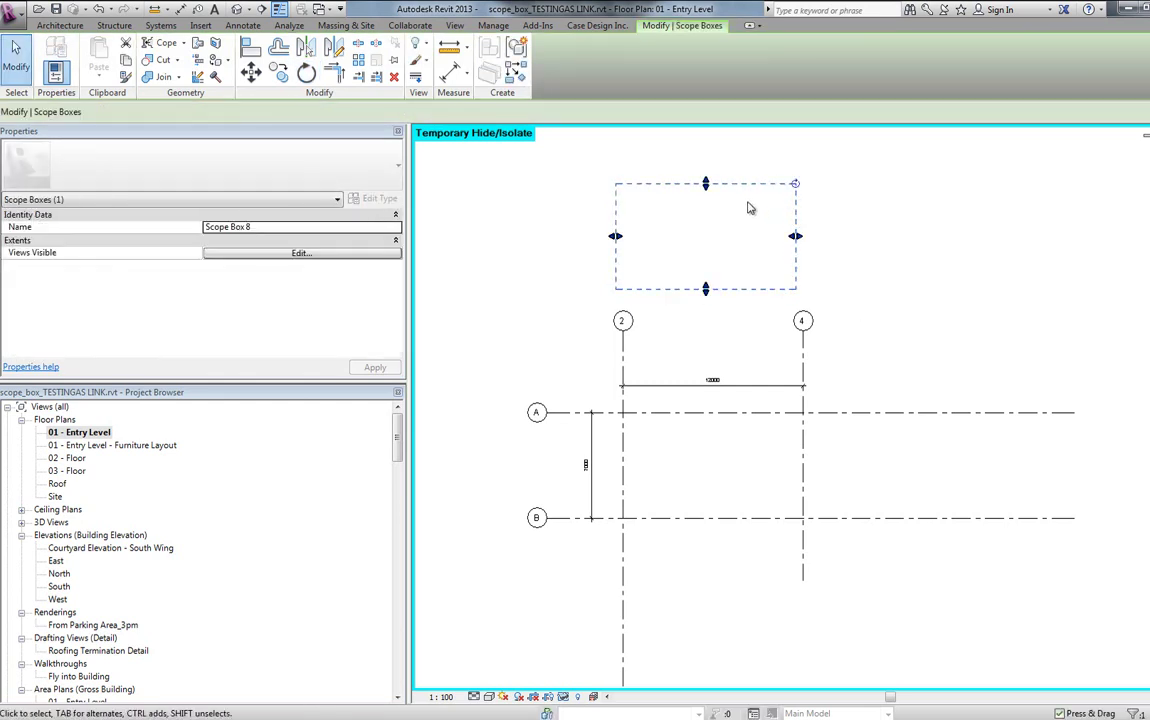
Resize the scope box with its grips, lowering its upper edge and extending its right-hand edge past grid 4
{"action": "mouse_move", "coordinate": [706, 189]}
{"action": "left_mouse_down"}
{"action": "mouse_move", "coordinate": [725, 187]}
{"action": "mouse_move", "coordinate": [700, 187]}
{"action": "mouse_move", "coordinate": [718, 193]}
{"action": "mouse_move", "coordinate": [724, 230]}
{"action": "mouse_move", "coordinate": [724, 185]}
{"action": "mouse_move", "coordinate": [724, 201]}
{"action": "left_mouse_up"}
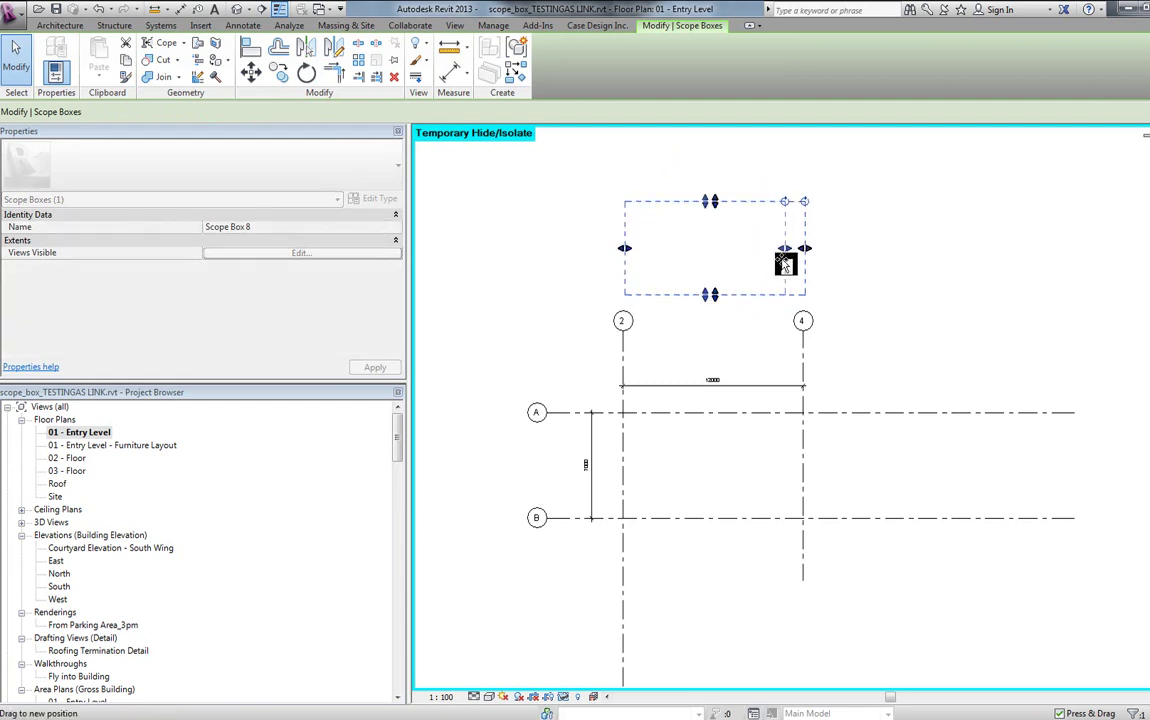
{"action": "left_click_drag", "start_coordinate": [804, 246], "coordinate": [819, 250]}
{"action": "key", "text": "Escape"}
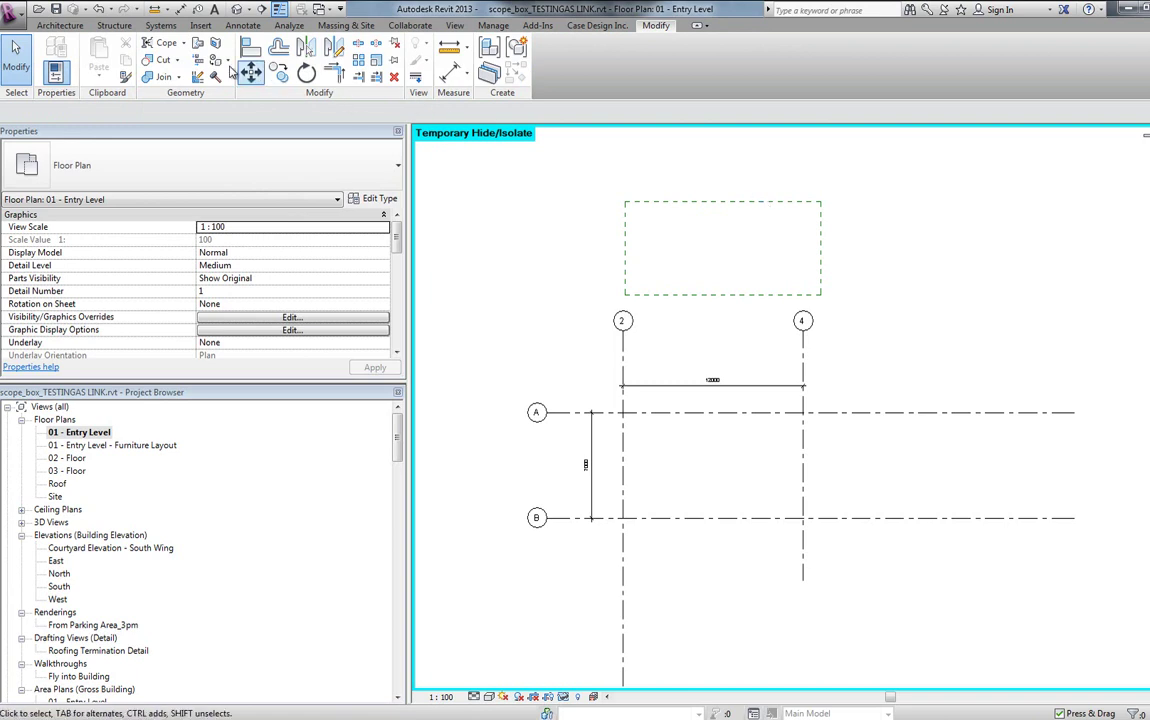
Move the scope box over the bay between grids 2, 4, A and B, and stretch its lower edge past grid B
{"action": "left_click", "coordinate": [496, 27]}
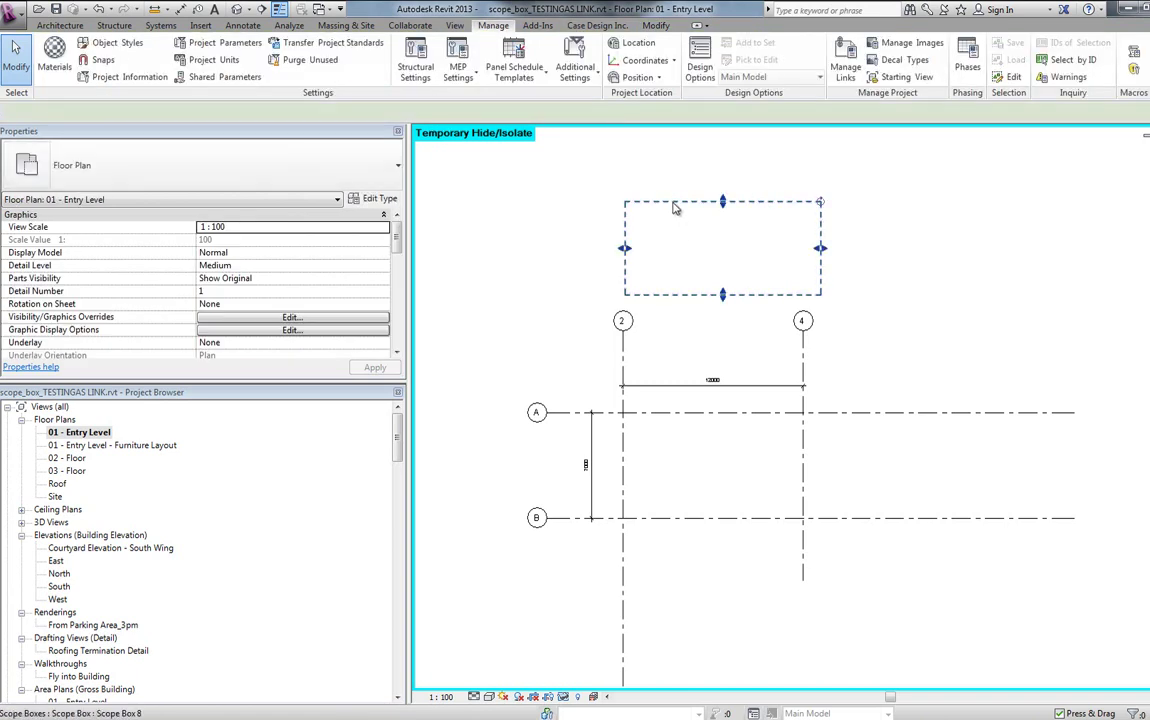
{"action": "left_click", "coordinate": [675, 202]}
{"action": "left_click_drag", "start_coordinate": [676, 205], "coordinate": [659, 419]}
{"action": "left_click_drag", "start_coordinate": [716, 533], "coordinate": [718, 533]}
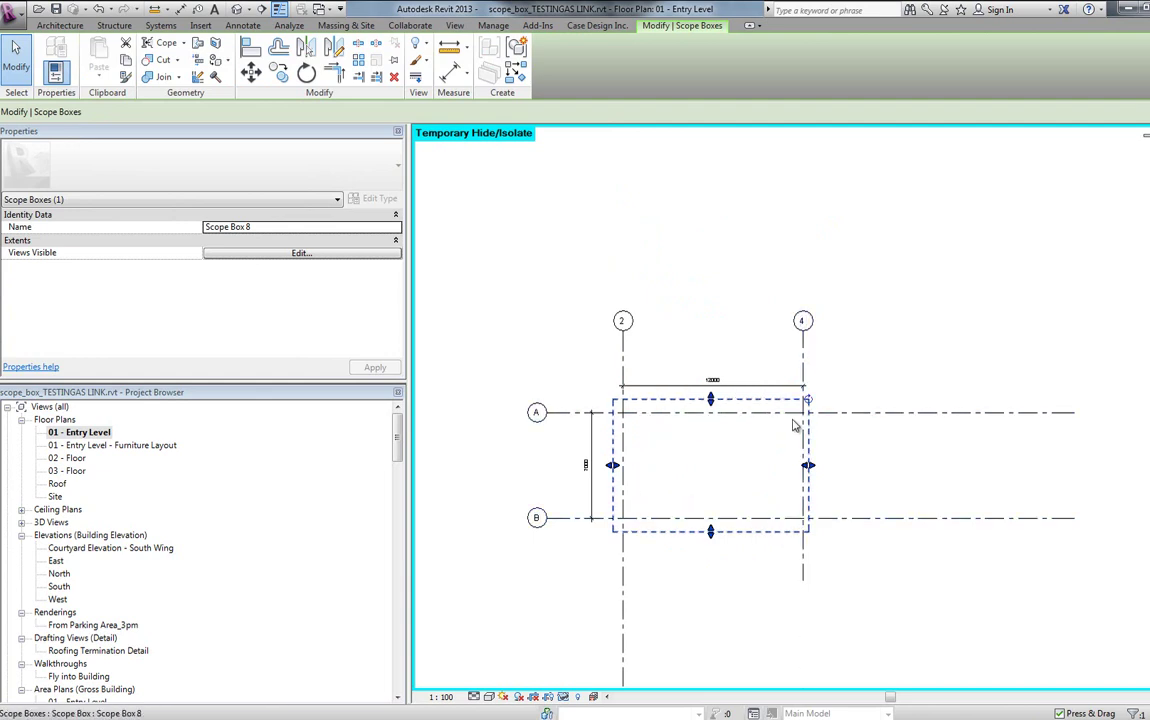
{"action": "left_click", "coordinate": [685, 449]}
Move the scope box back above the grid heads and lower its upper edge slightly
{"action": "left_click_drag", "start_coordinate": [662, 400], "coordinate": [685, 160]}
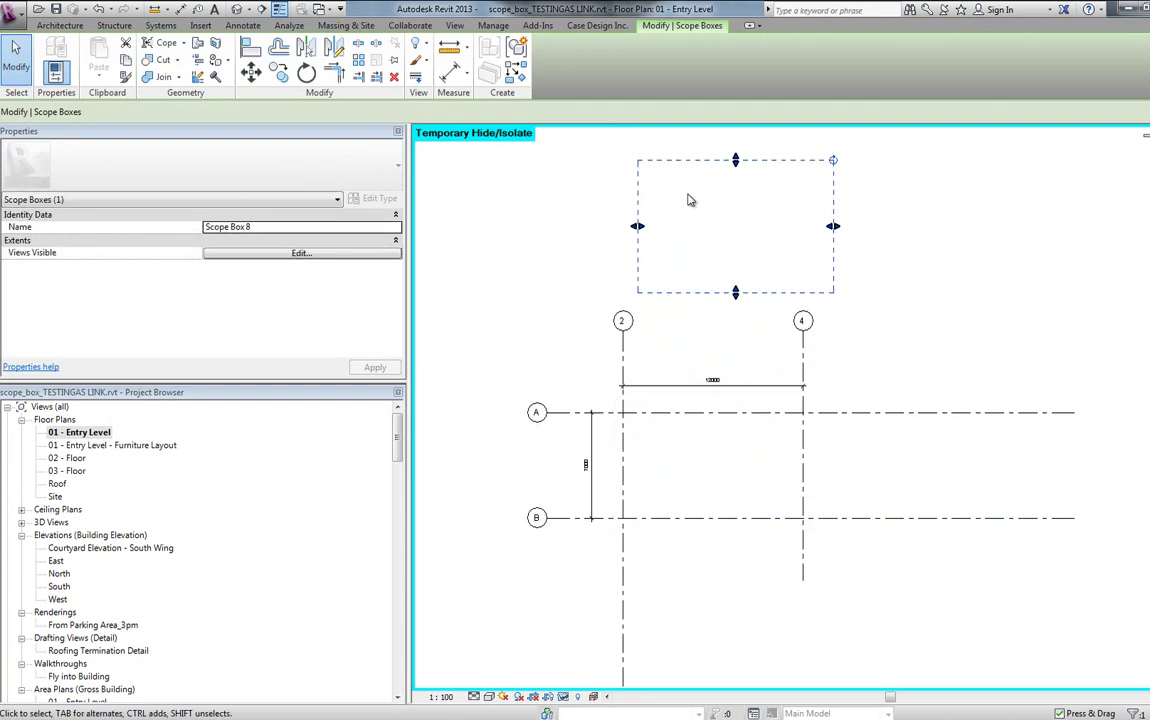
{"action": "middle_click_drag", "start_coordinate": [688, 200], "coordinate": [665, 237]}
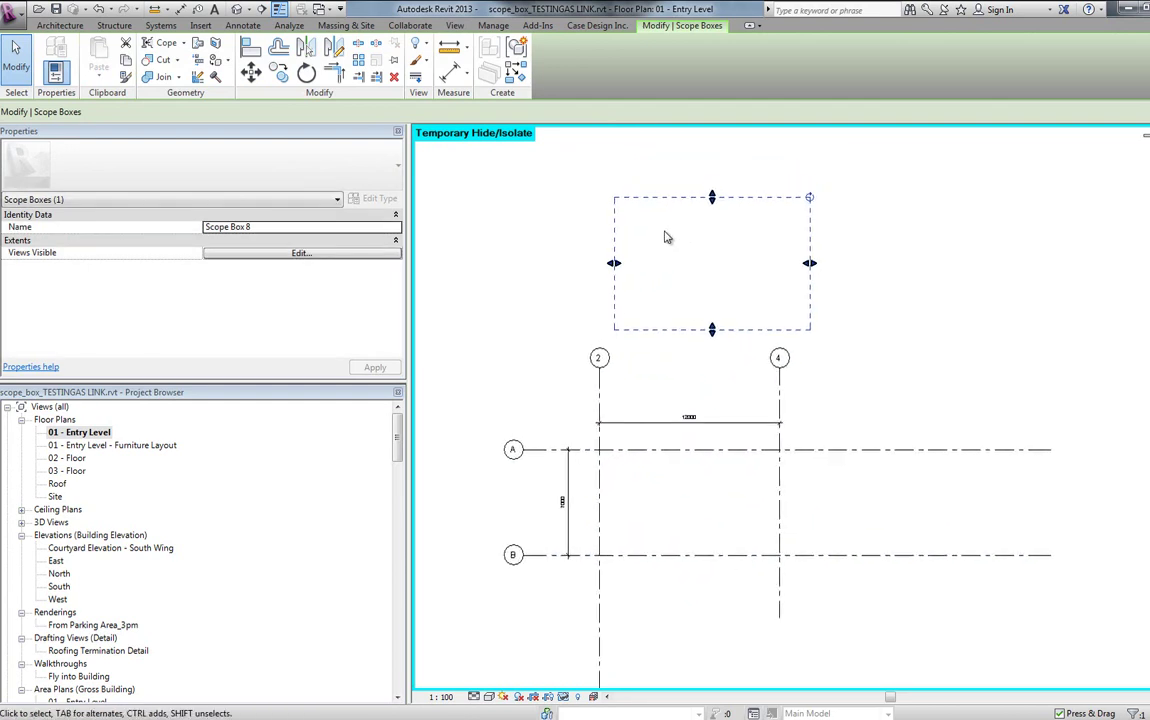
{"action": "left_click_drag", "start_coordinate": [712, 205], "coordinate": [700, 224]}
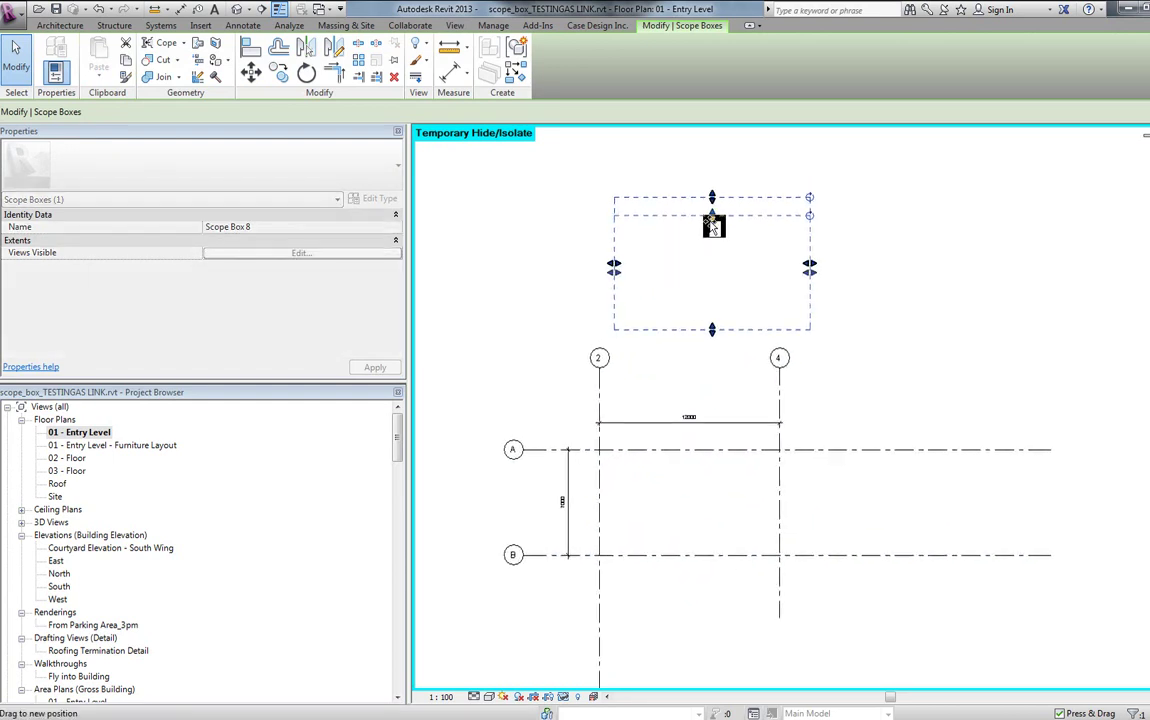
{"action": "left_click", "coordinate": [662, 223]}
{"action": "left_click", "coordinate": [660, 224]}
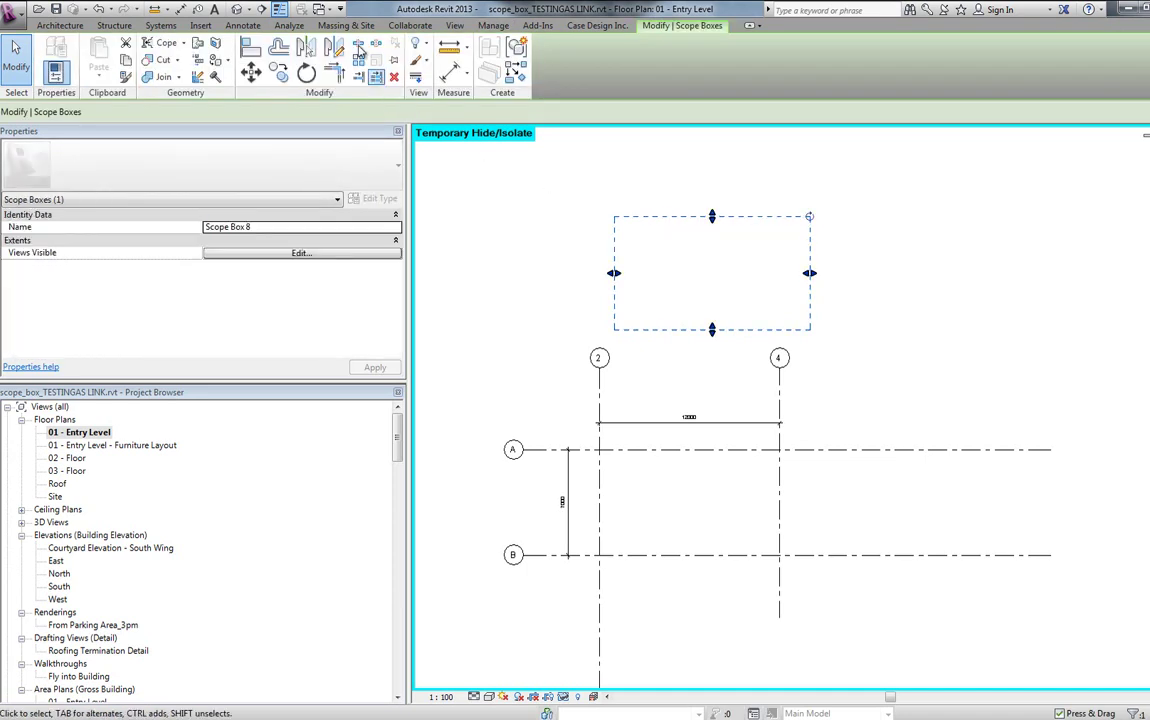
{"action": "left_click", "coordinate": [249, 47]}
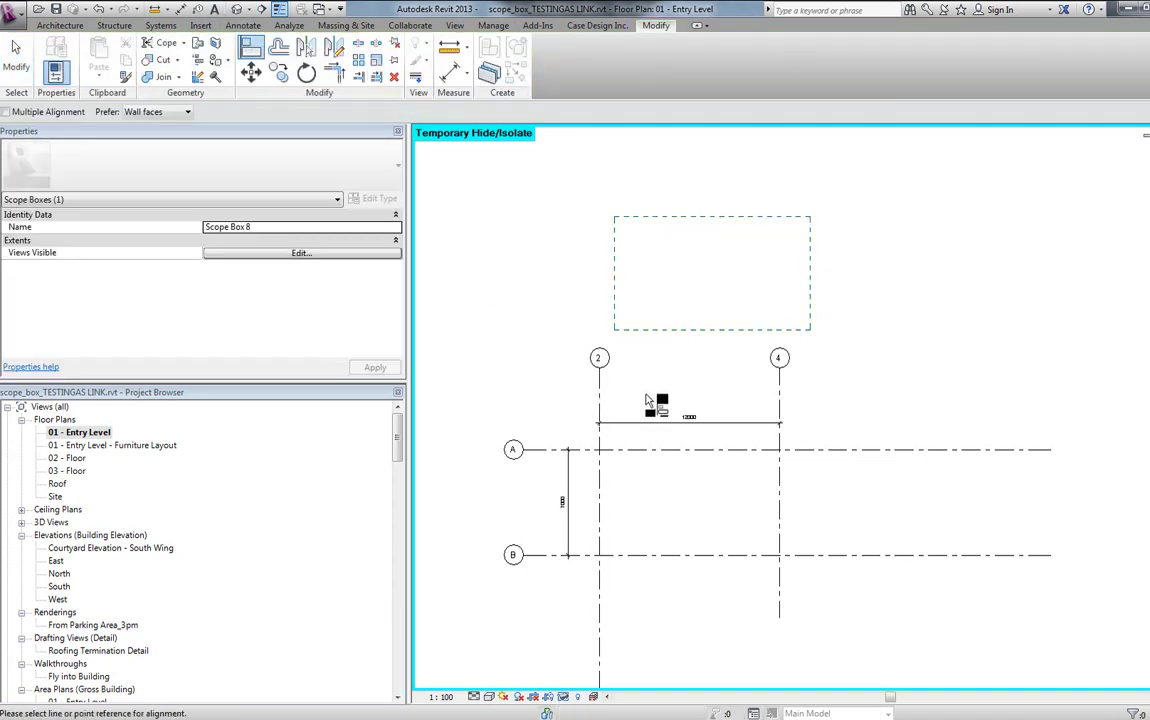
{"action": "left_click", "coordinate": [660, 450]}
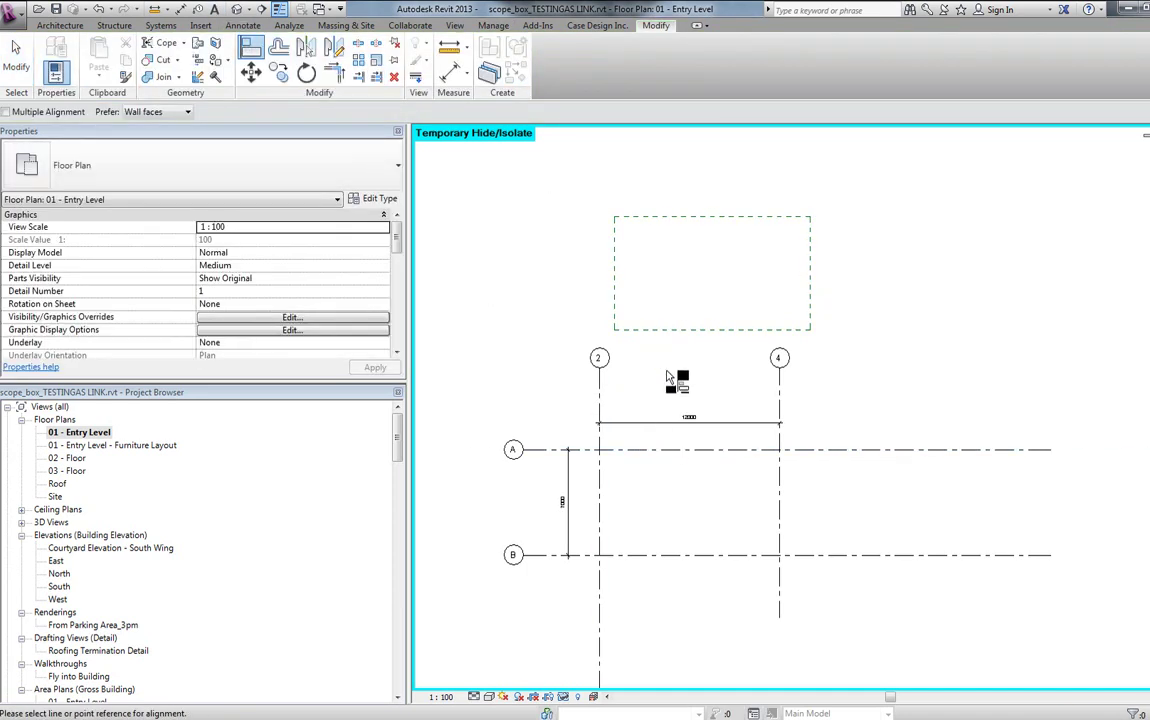
{"action": "key", "text": "Escape"}
{"action": "key", "text": "Escape"}
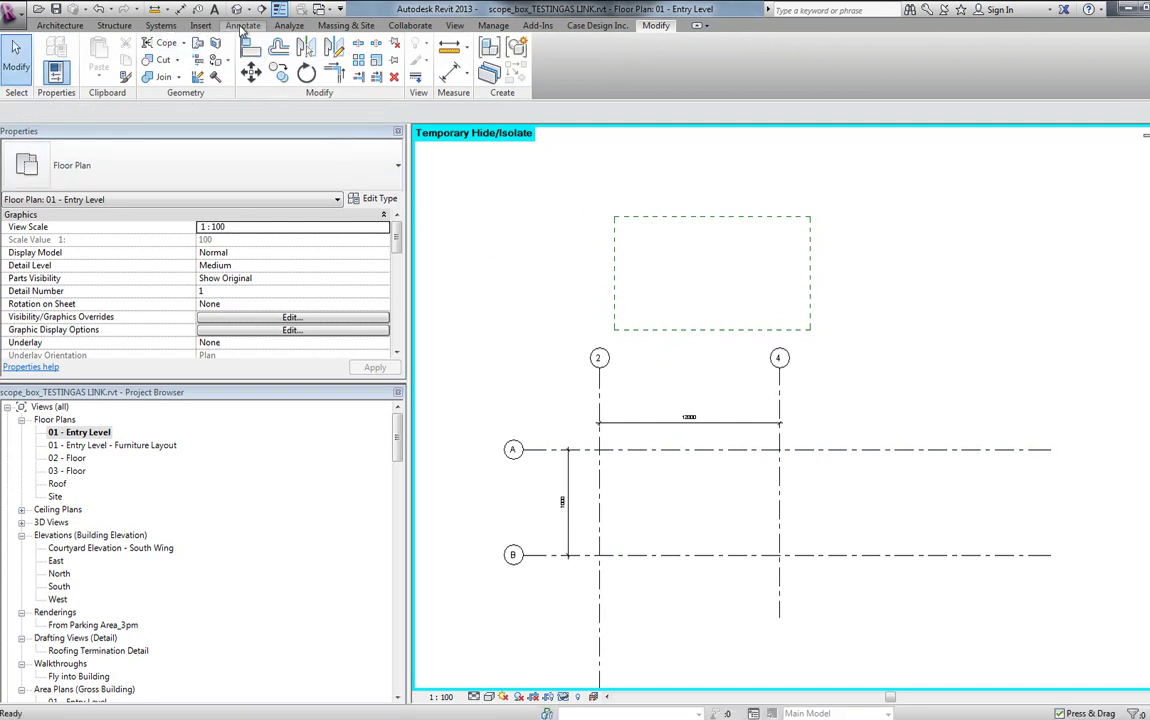
Stretch the scope box's lower edge slightly down towards the grid heads
{"action": "left_click", "coordinate": [242, 26]}
{"action": "left_click", "coordinate": [720, 217]}
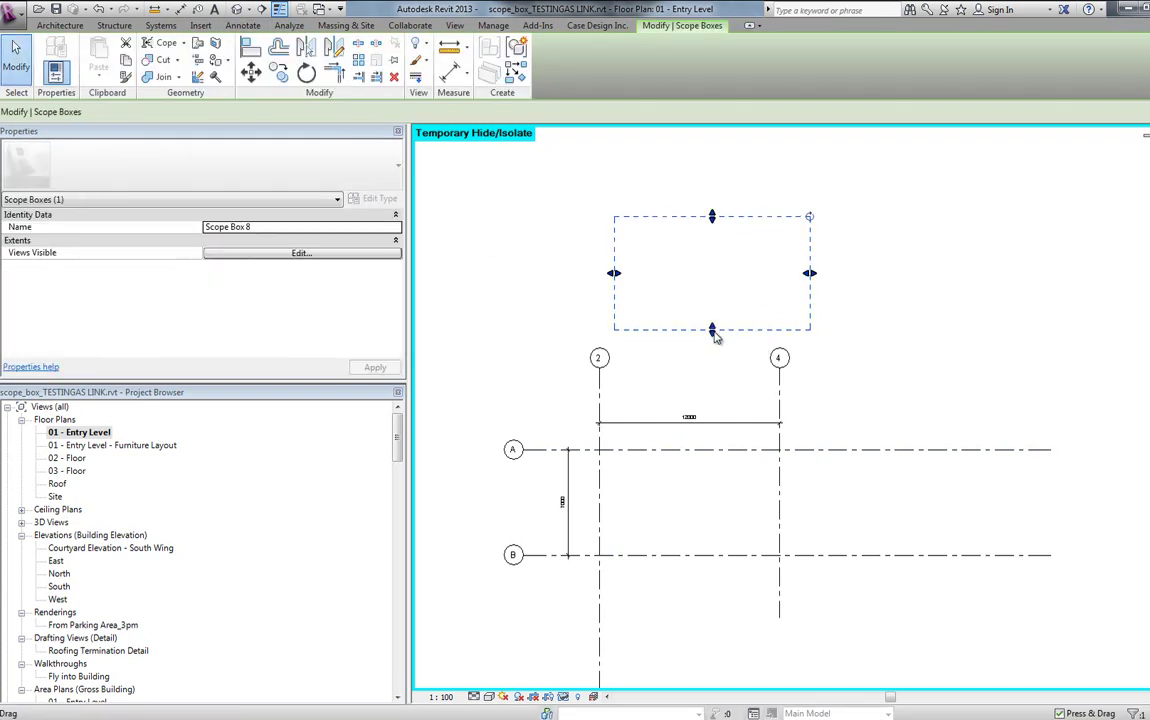
{"action": "mouse_move", "coordinate": [714, 338]}
{"action": "left_mouse_down"}
{"action": "mouse_move", "coordinate": [714, 452]}
{"action": "mouse_move", "coordinate": [722, 347]}
{"action": "left_mouse_up"}
{"action": "key", "text": "Escape"}
Move the scope box left so that it lies above the head of grid 2, and deselect it
{"action": "left_click", "coordinate": [760, 216]}
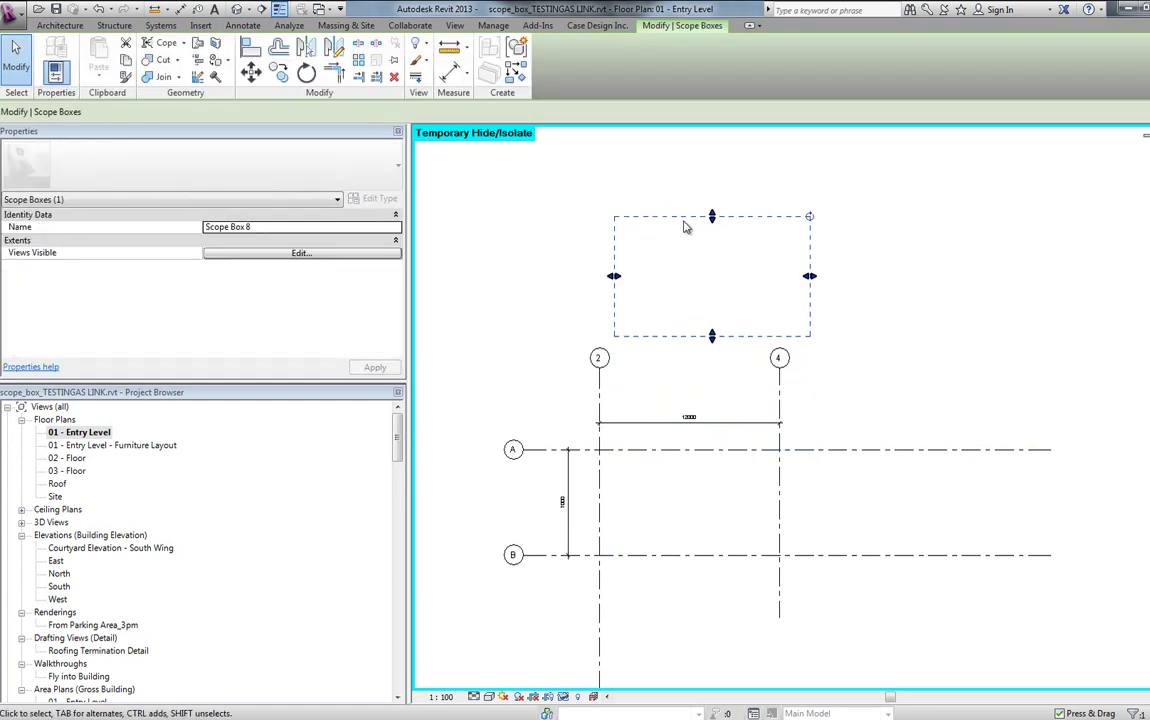
{"action": "left_click_drag", "start_coordinate": [683, 221], "coordinate": [552, 219]}
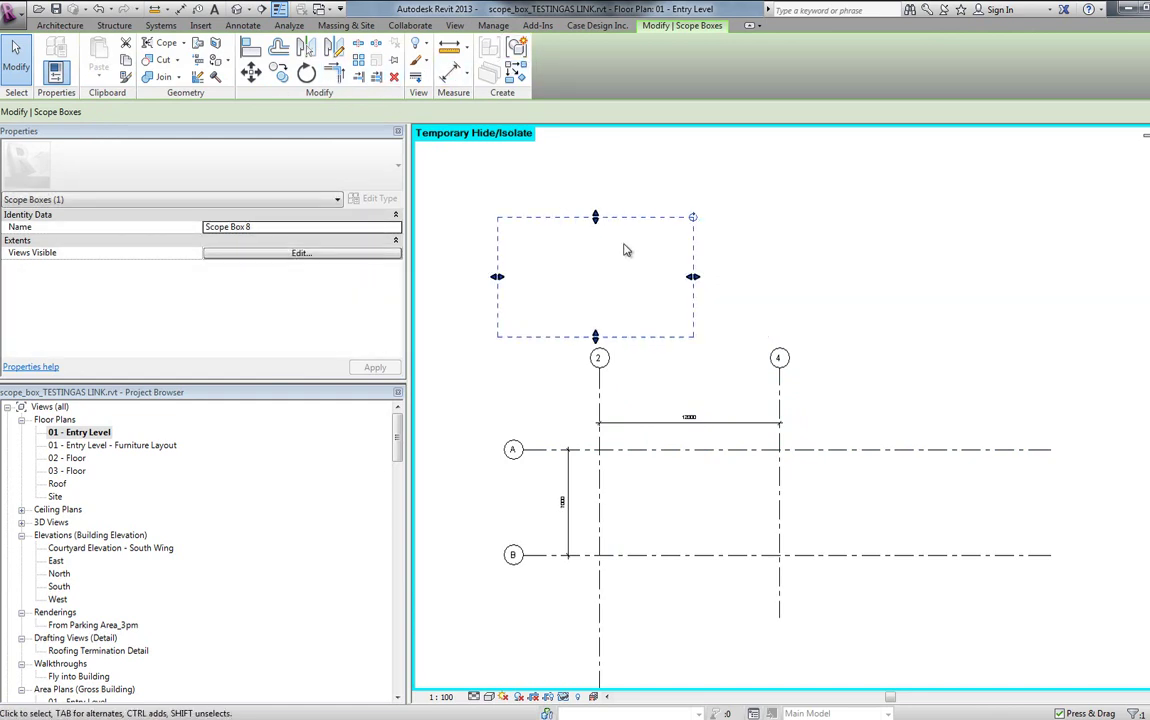
{"action": "left_click", "coordinate": [423, 164]}
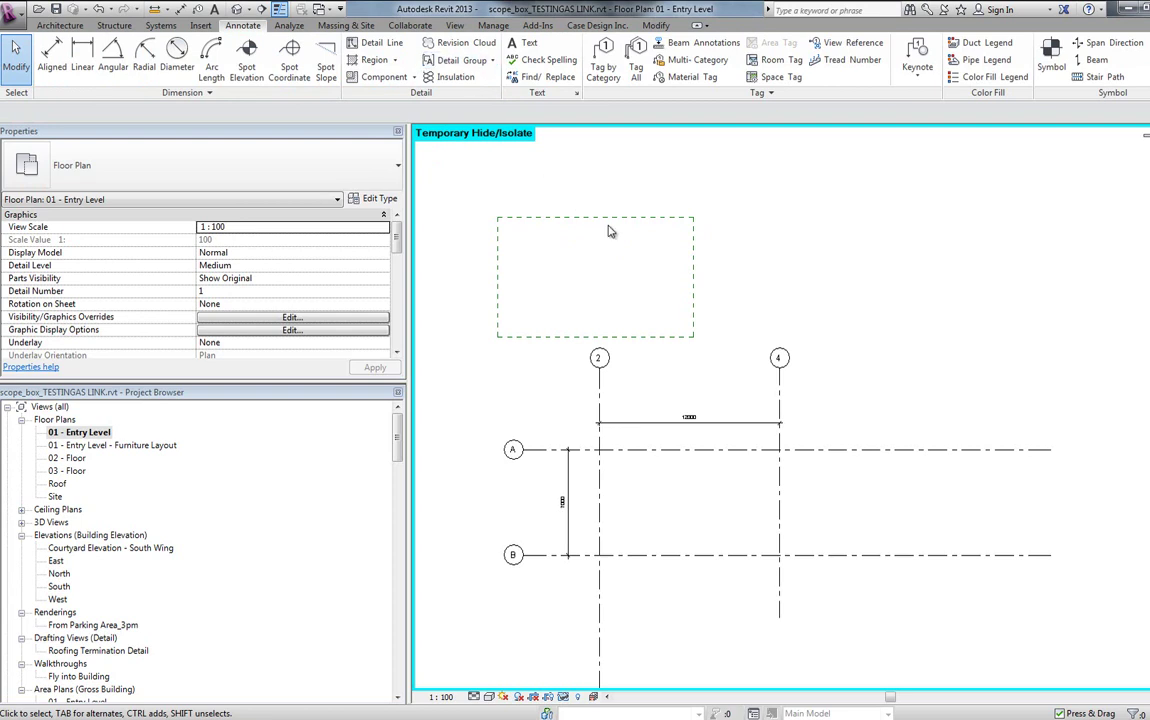
Draw a callout around the bay between grids 2, 4, A and B on the entry level plan
{"action": "left_click", "coordinate": [456, 27]}
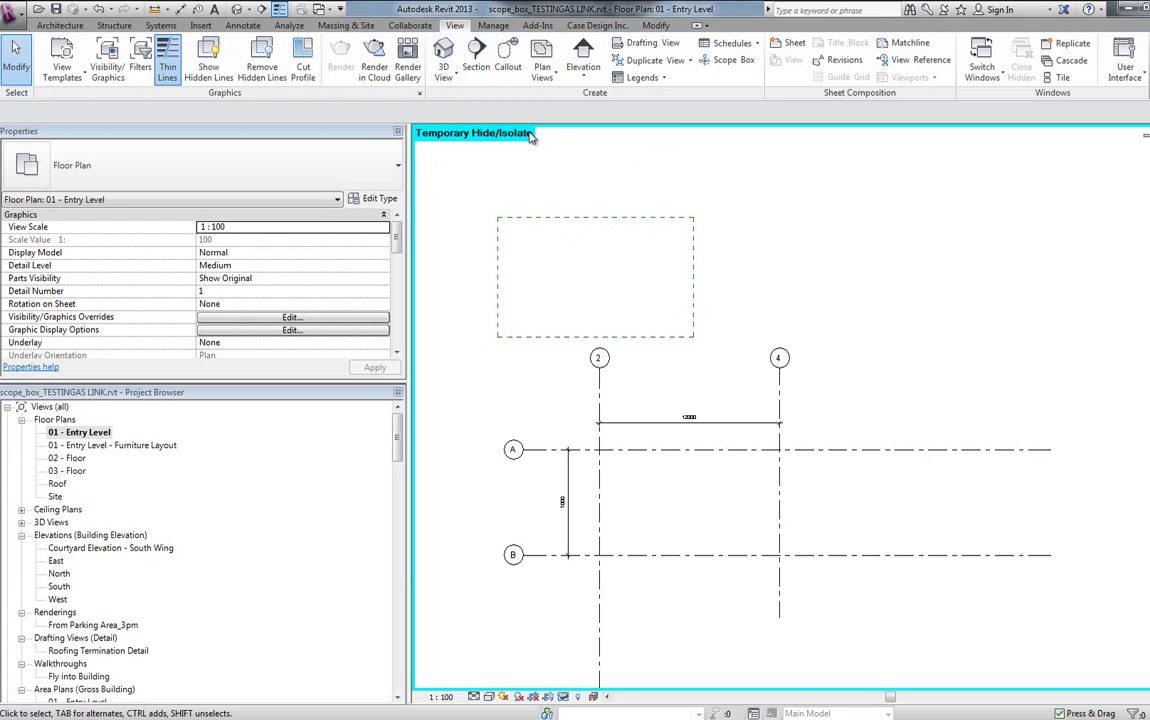
{"action": "left_click", "coordinate": [508, 58]}
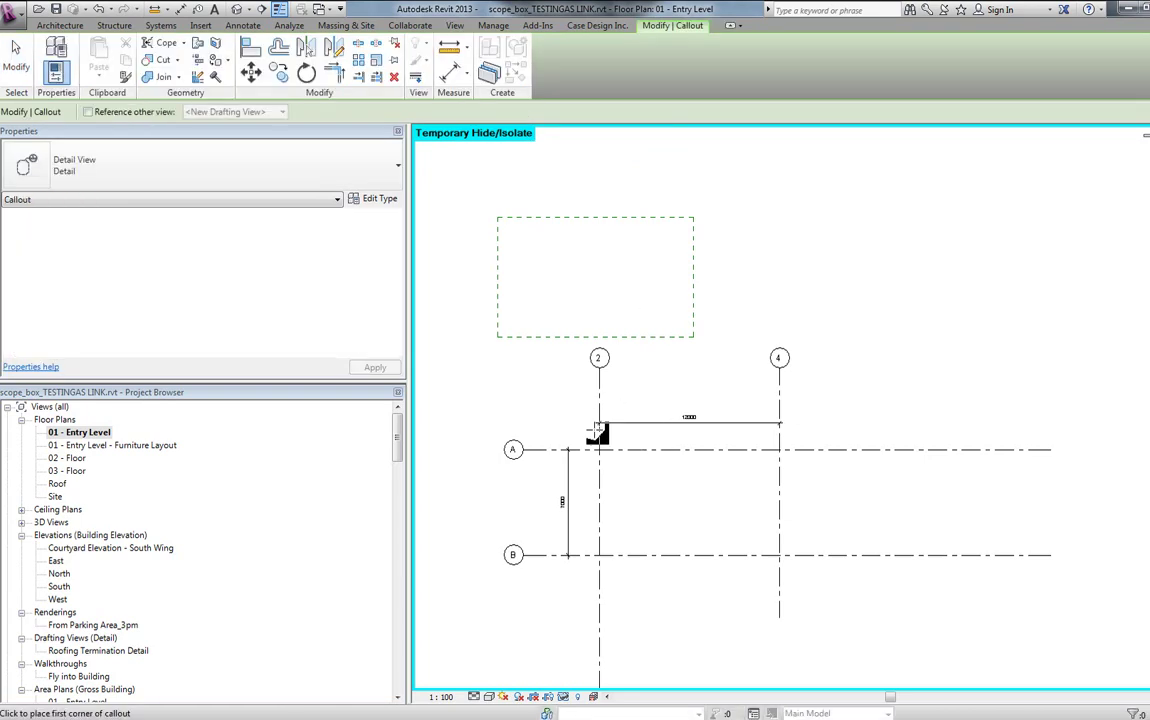
{"action": "left_click", "coordinate": [599, 449]}
{"action": "left_click", "coordinate": [794, 568]}
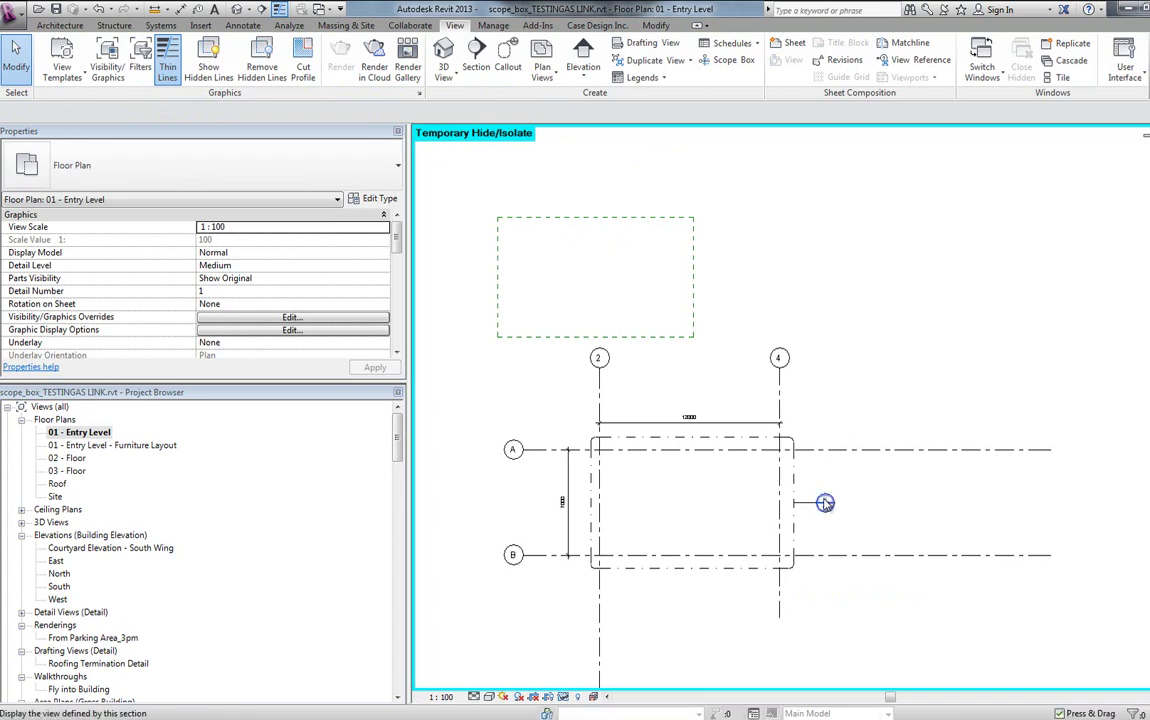
Open the callout's detail view and return to the entry level plan
{"action": "double_click", "coordinate": [824, 502]}
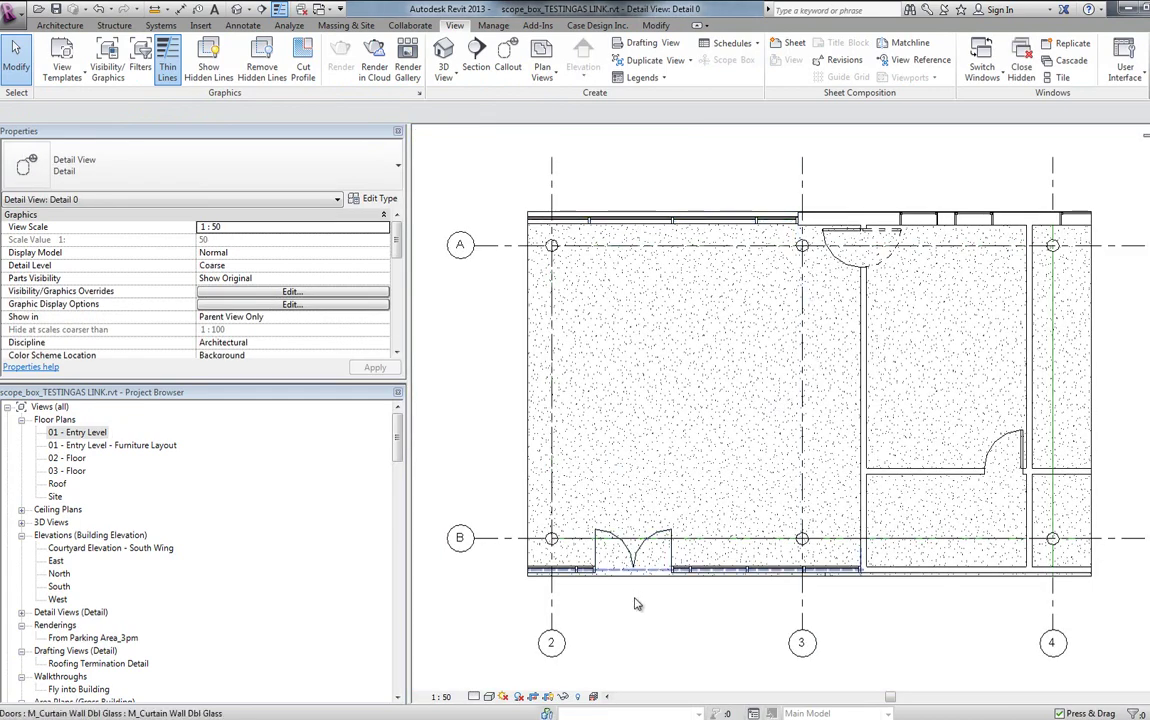
{"action": "scroll", "coordinate": [636, 600], "scroll_direction": "down", "scroll_amount": 2}
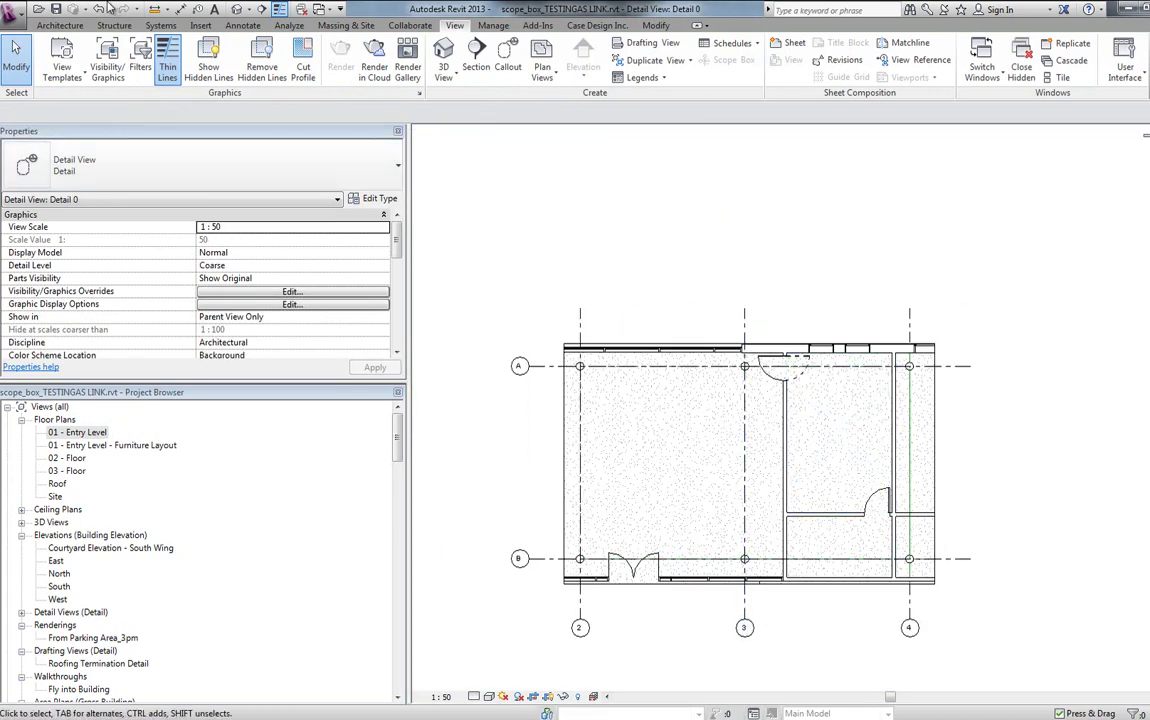
{"action": "key", "text": "ctrl+Tab"}
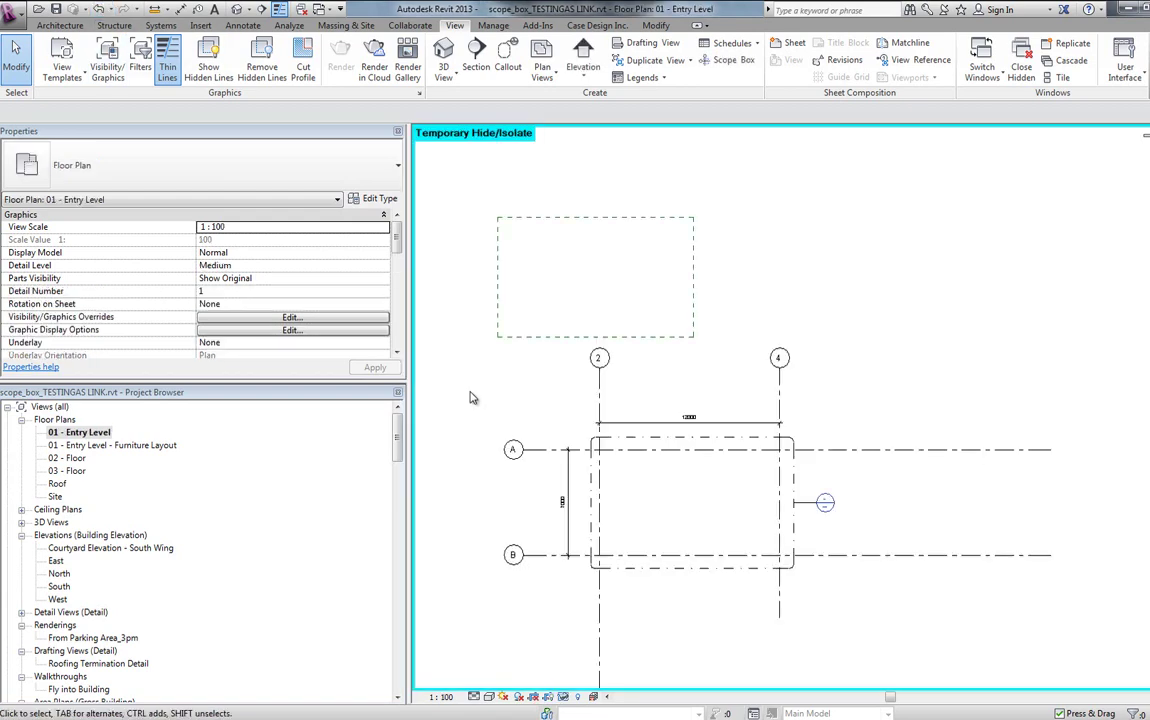
Check the crop region size settings of the callout around the grid bay, and delete the callout
{"action": "left_click", "coordinate": [606, 438]}
{"action": "left_click", "coordinate": [592, 66]}
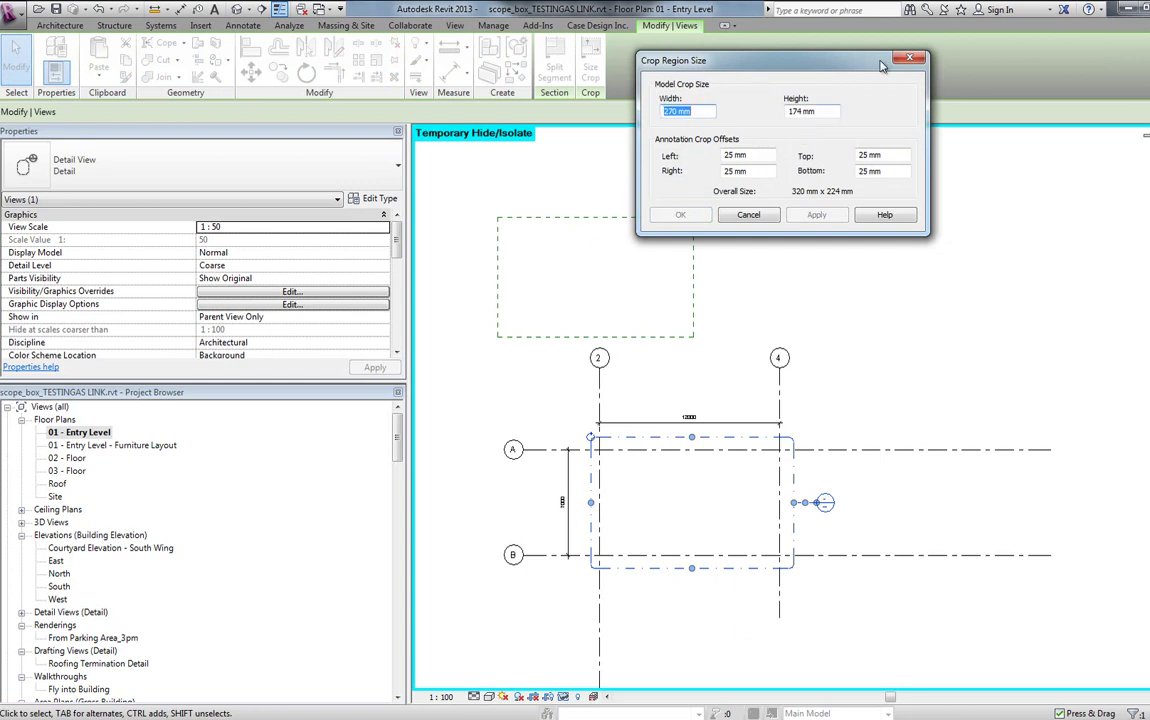
{"action": "left_click", "coordinate": [907, 59]}
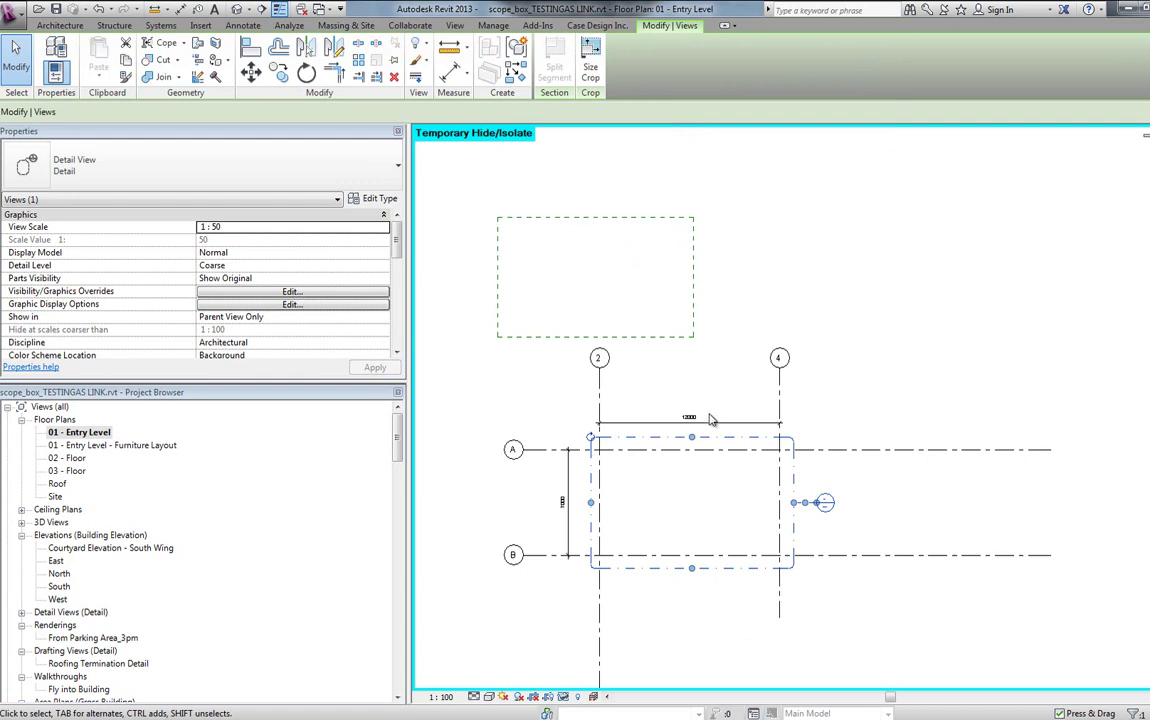
{"action": "key", "text": "Delete"}
{"action": "left_click", "coordinate": [648, 415]}
Move the scope box to the right of the head of grid 4, above grid A
{"action": "left_click", "coordinate": [693, 300]}
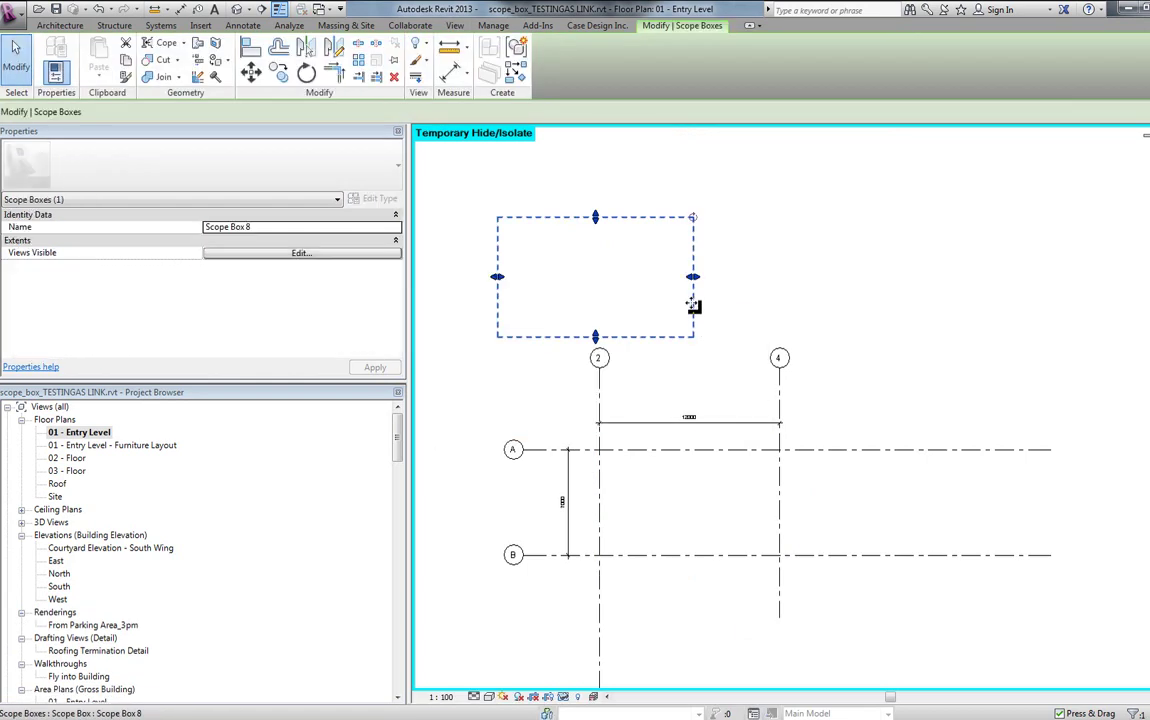
{"action": "left_click_drag", "start_coordinate": [693, 306], "coordinate": [1020, 374]}
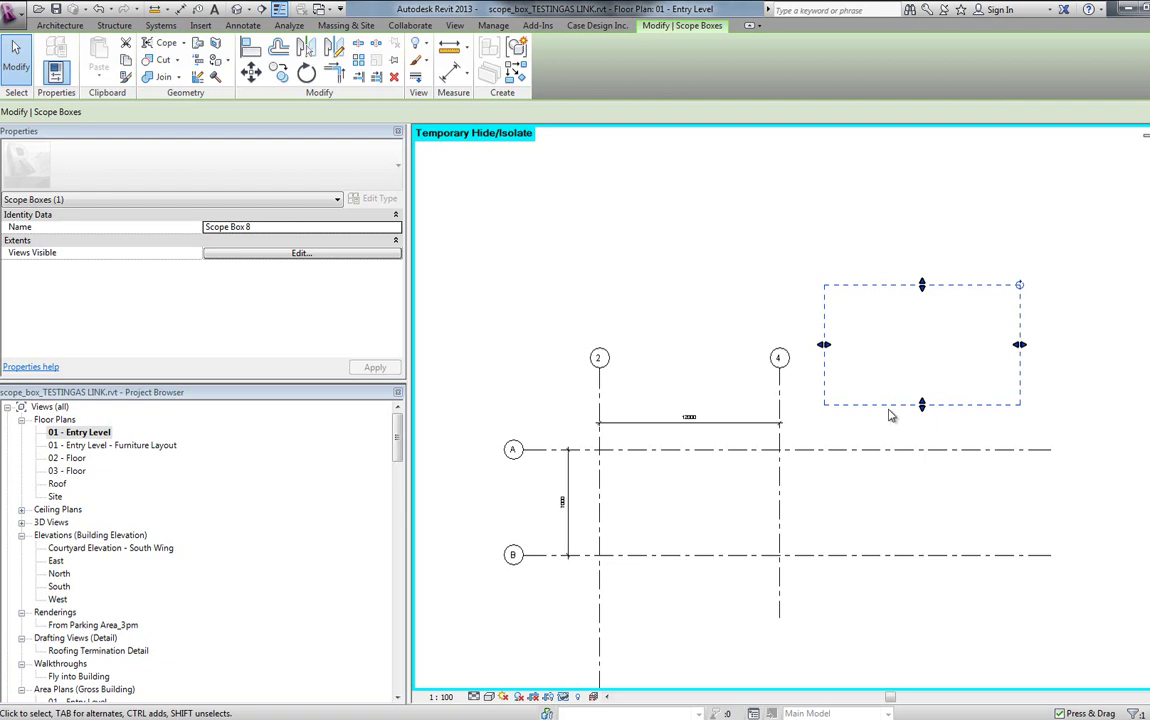
{"action": "left_click_drag", "start_coordinate": [886, 404], "coordinate": [859, 404]}
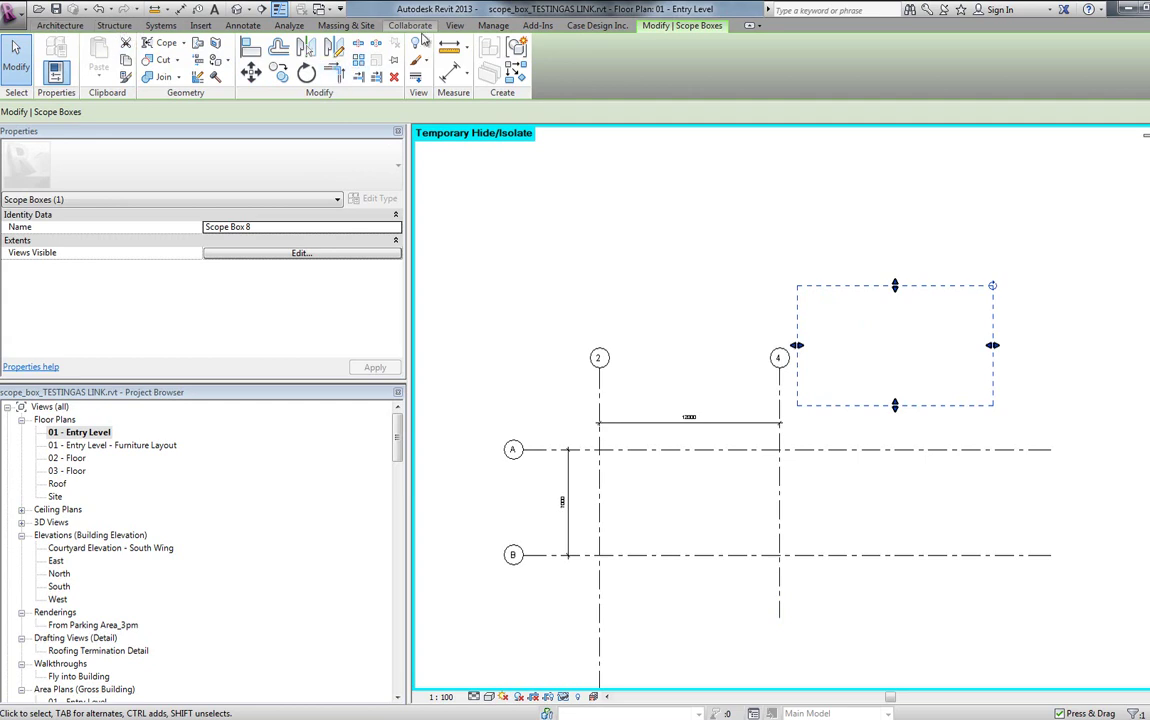
Draw a vertical and a horizontal reference plane crossing the scope box and extending past its edges
{"action": "left_click", "coordinate": [72, 26]}
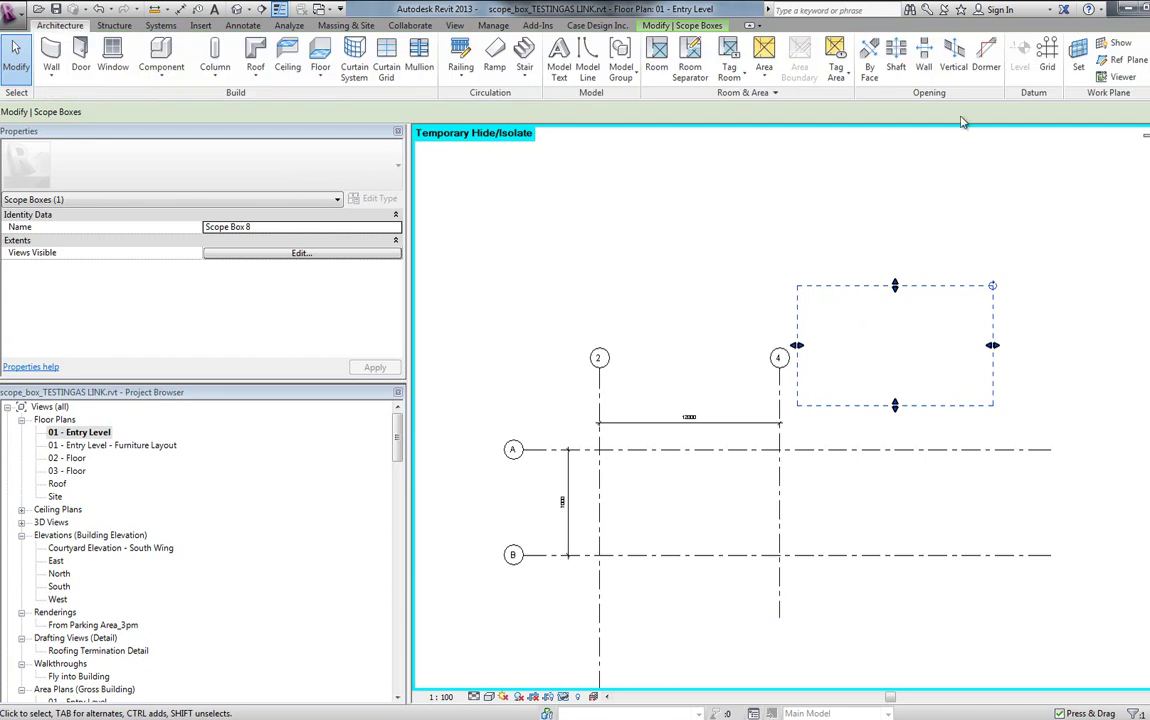
{"action": "left_click", "coordinate": [1122, 59]}
{"action": "left_click", "coordinate": [940, 248]}
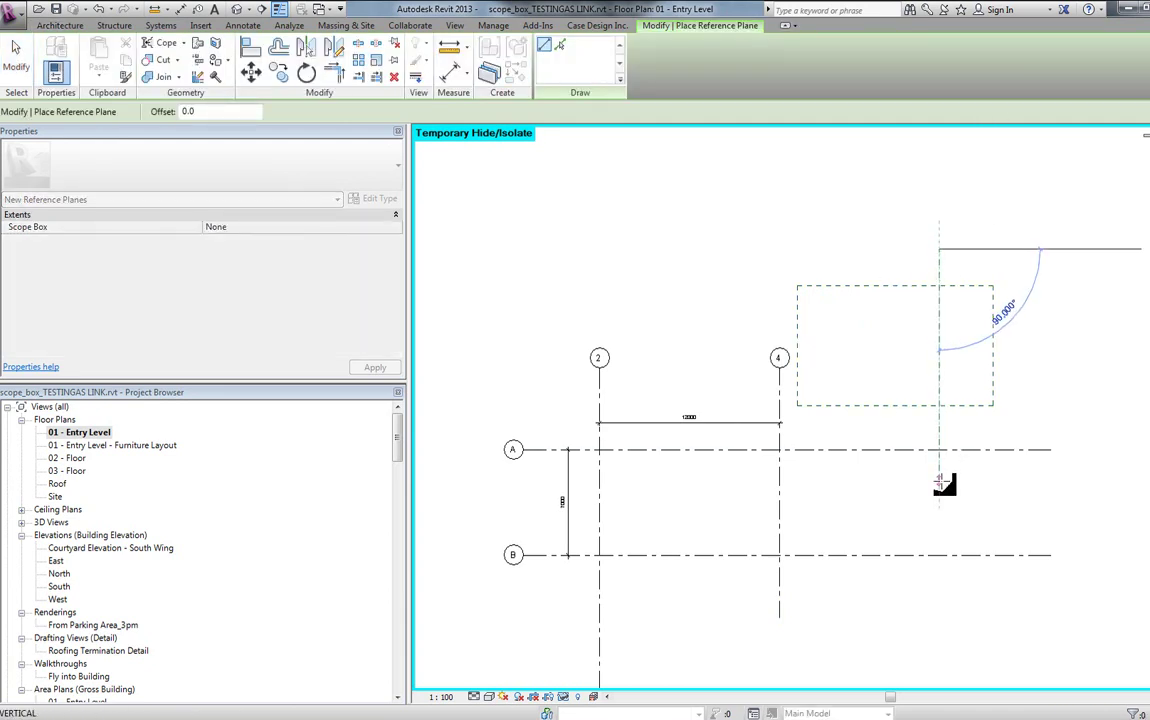
{"action": "left_click", "coordinate": [940, 485]}
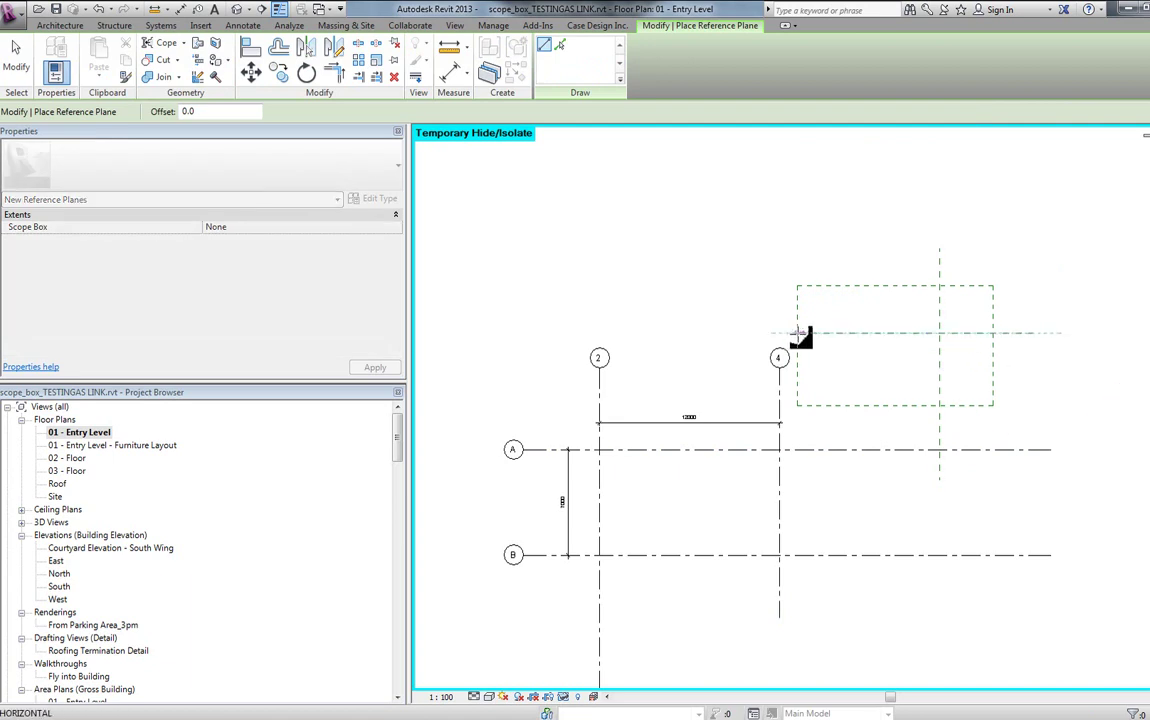
{"action": "left_click", "coordinate": [782, 333]}
Draw a vertical and a horizontal grid line through the scope box, extending past its edges
{"action": "left_click", "coordinate": [60, 25]}
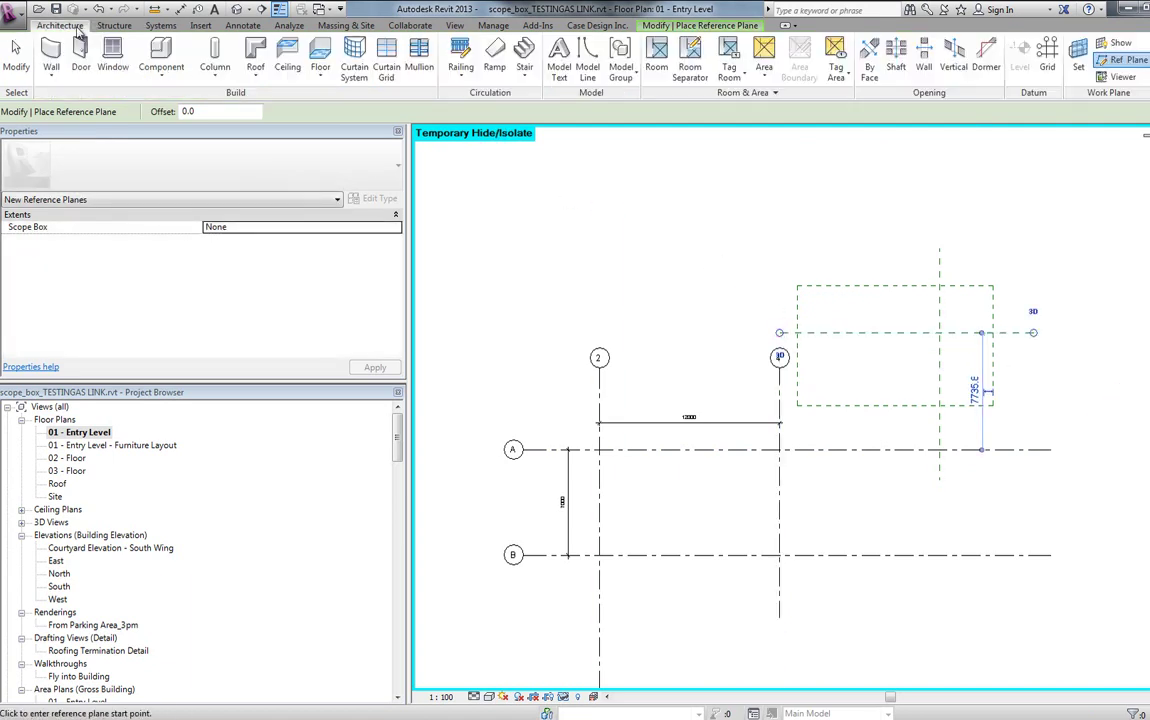
{"action": "left_click", "coordinate": [1047, 55]}
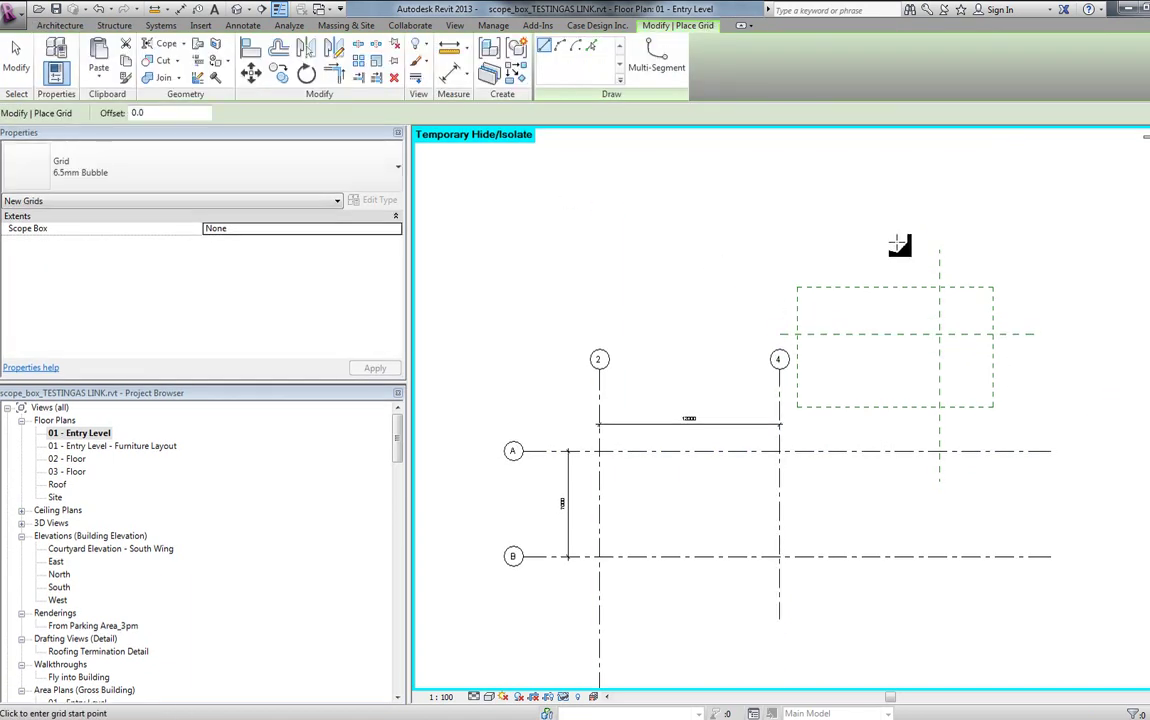
{"action": "left_click", "coordinate": [897, 242]}
{"action": "left_click", "coordinate": [898, 477]}
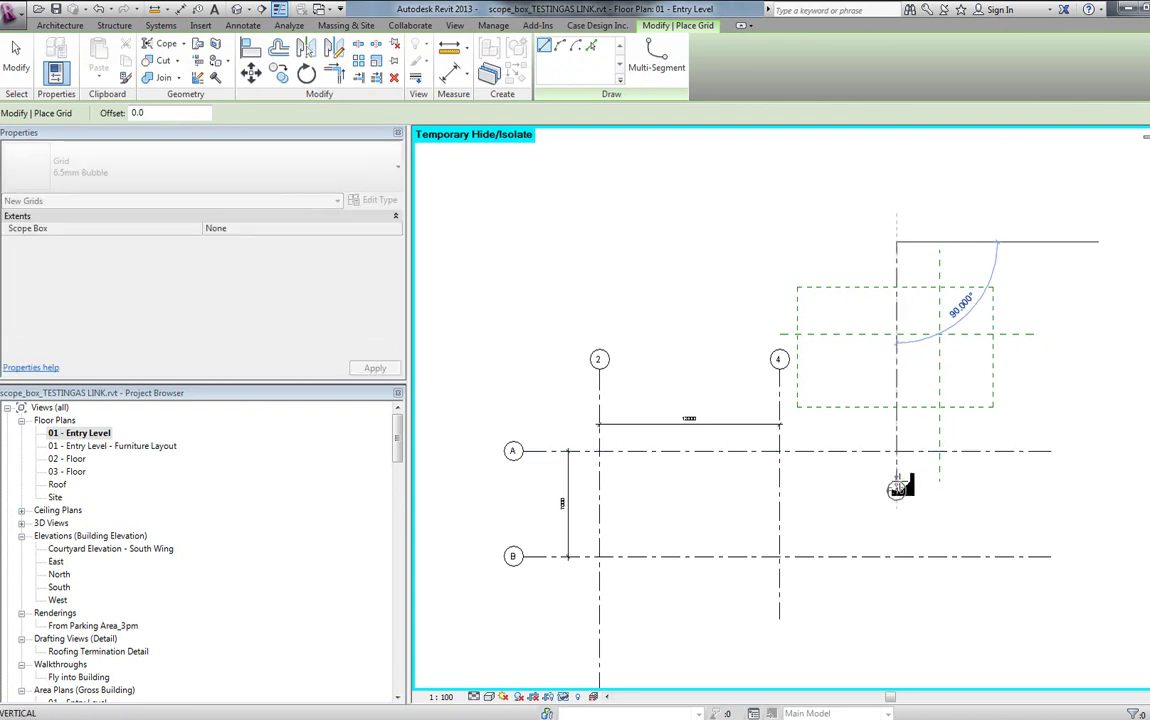
{"action": "left_click", "coordinate": [780, 318]}
{"action": "left_click", "coordinate": [1025, 318]}
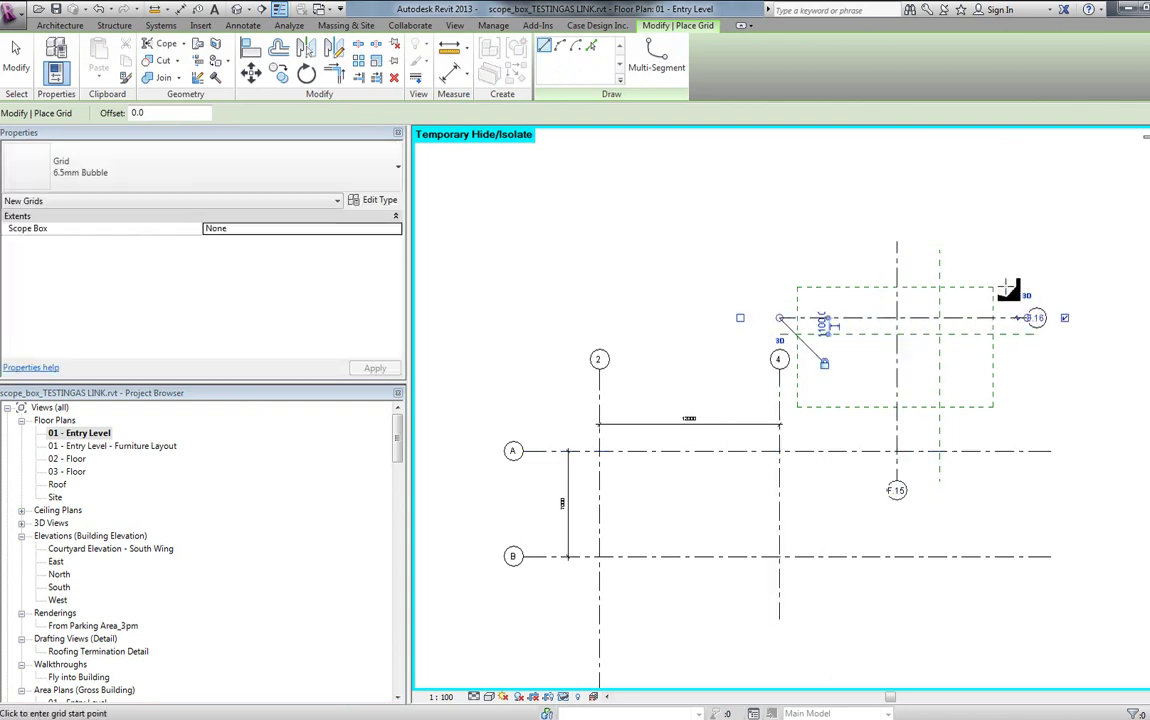
{"action": "key", "text": "Escape"}
{"action": "key", "text": "Escape"}
Stretch the new vertical grid's upper end further up and the new horizontal grid's left end past grid 2
{"action": "left_click", "coordinate": [898, 305]}
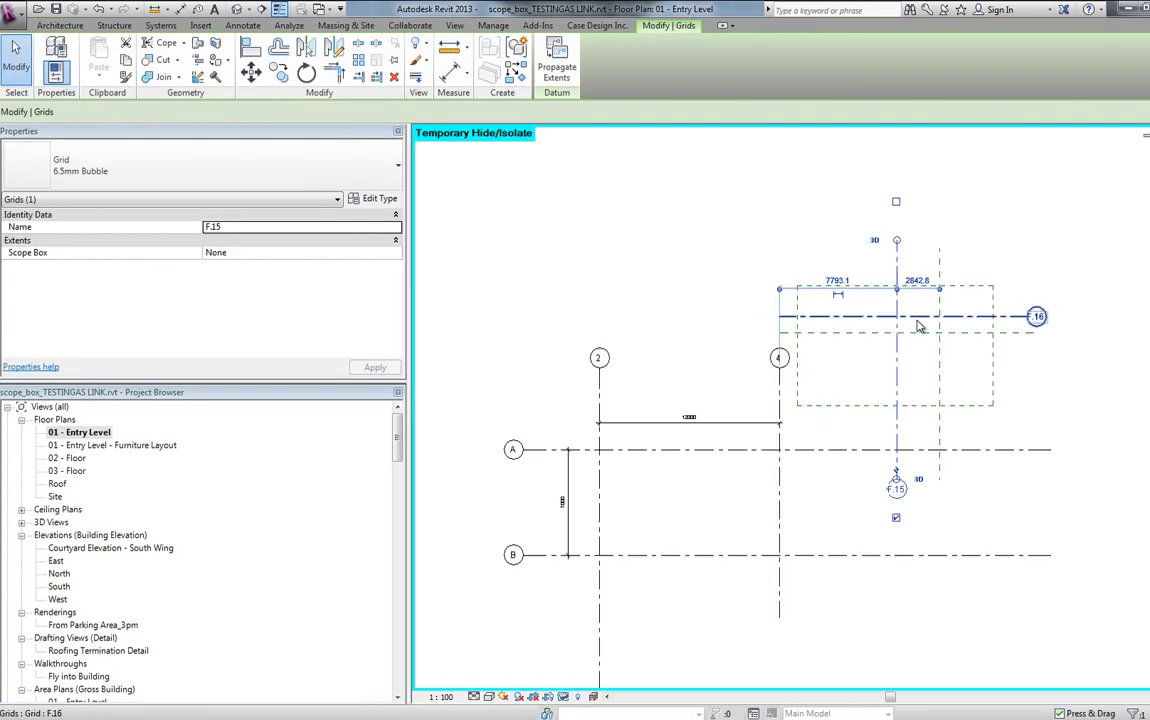
{"action": "key", "text": "Escape"}
{"action": "left_click", "coordinate": [900, 250]}
{"action": "left_click_drag", "start_coordinate": [897, 243], "coordinate": [897, 155]}
{"action": "left_click", "coordinate": [788, 316]}
{"action": "left_click_drag", "start_coordinate": [790, 316], "coordinate": [558, 316]}
{"action": "key", "text": "Escape"}
Assign Scope Box 8 to the two new grids and deselect them
{"action": "left_click", "coordinate": [860, 316]}
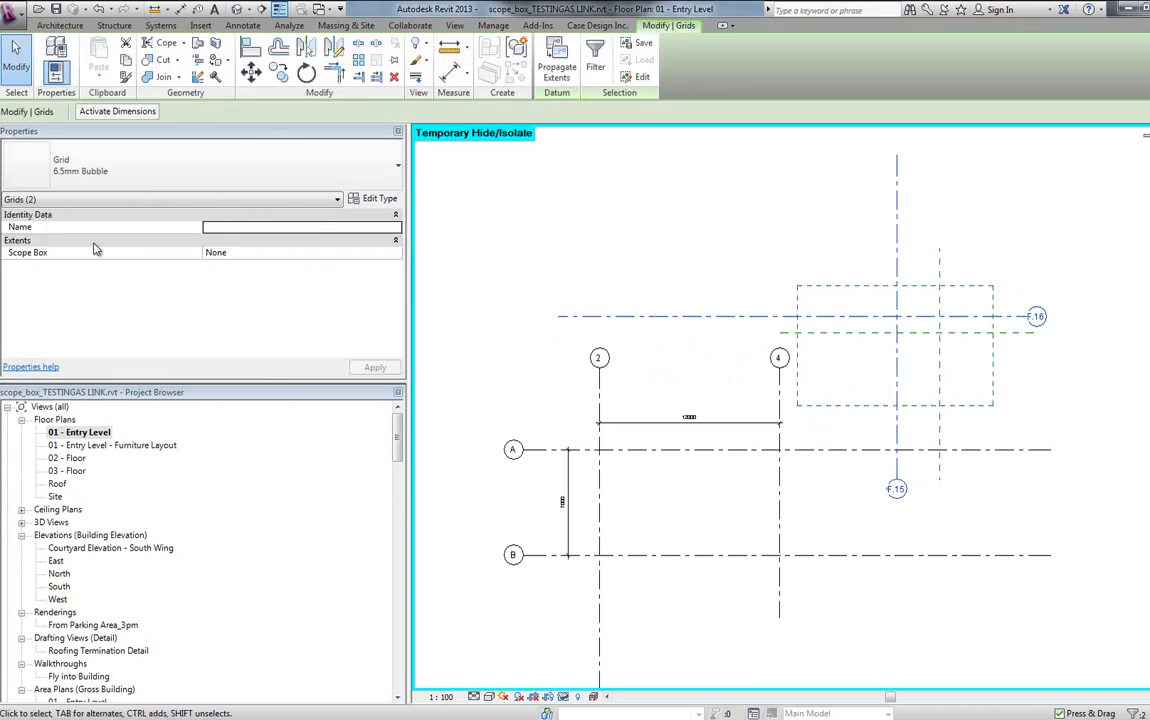
{"action": "left_click", "coordinate": [345, 254]}
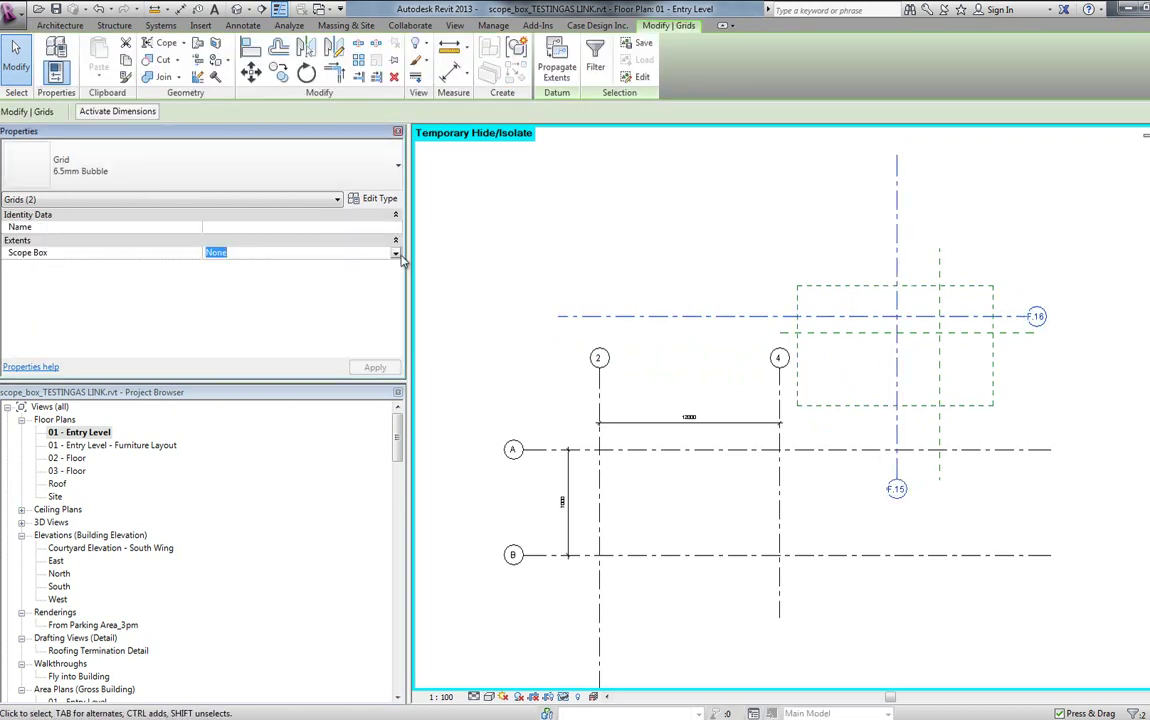
{"action": "left_click", "coordinate": [395, 254]}
{"action": "left_click", "coordinate": [310, 286]}
{"action": "left_click", "coordinate": [375, 367]}
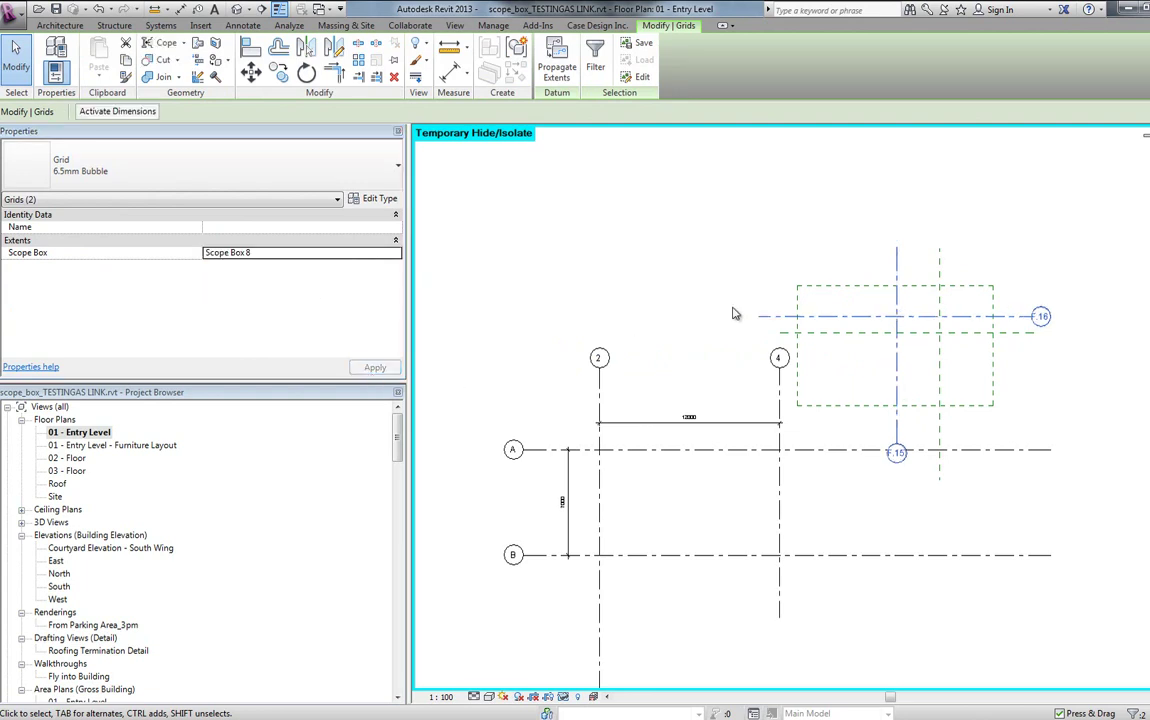
{"action": "key", "text": "Escape"}
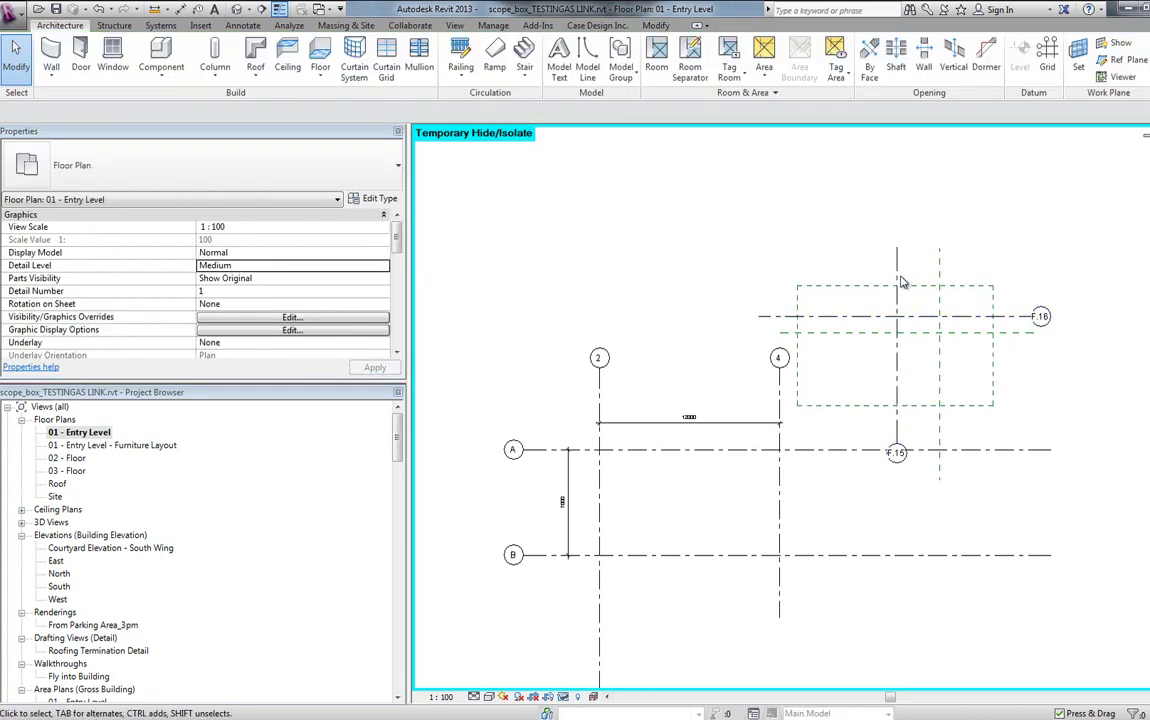
Check the extents of the two grids crossing the scope box, and delete both grids
{"action": "left_click", "coordinate": [897, 297]}
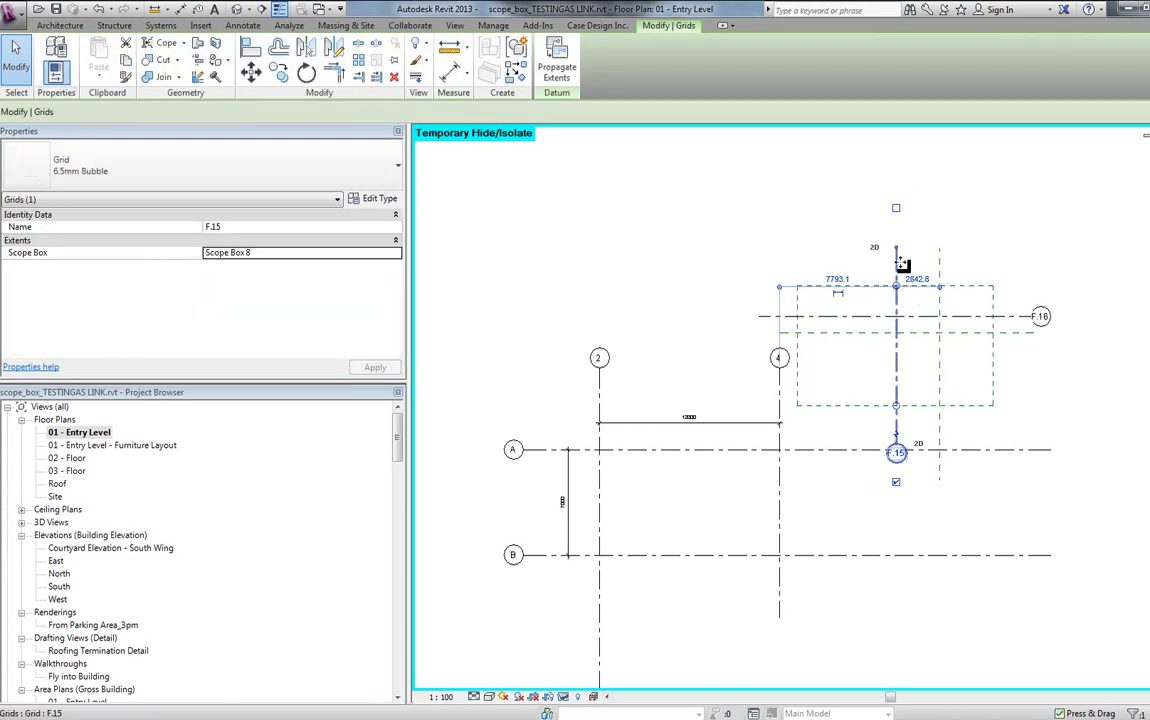
{"action": "left_click", "coordinate": [922, 316], "text": "ctrl"}
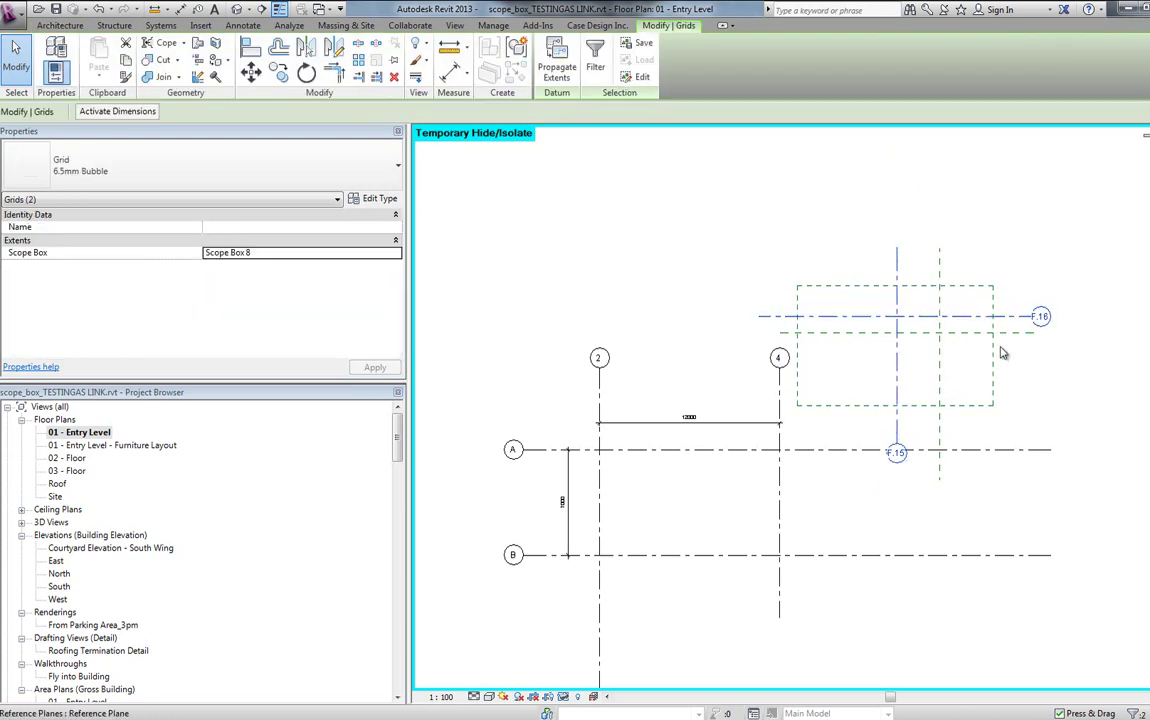
{"action": "key", "text": "Escape"}
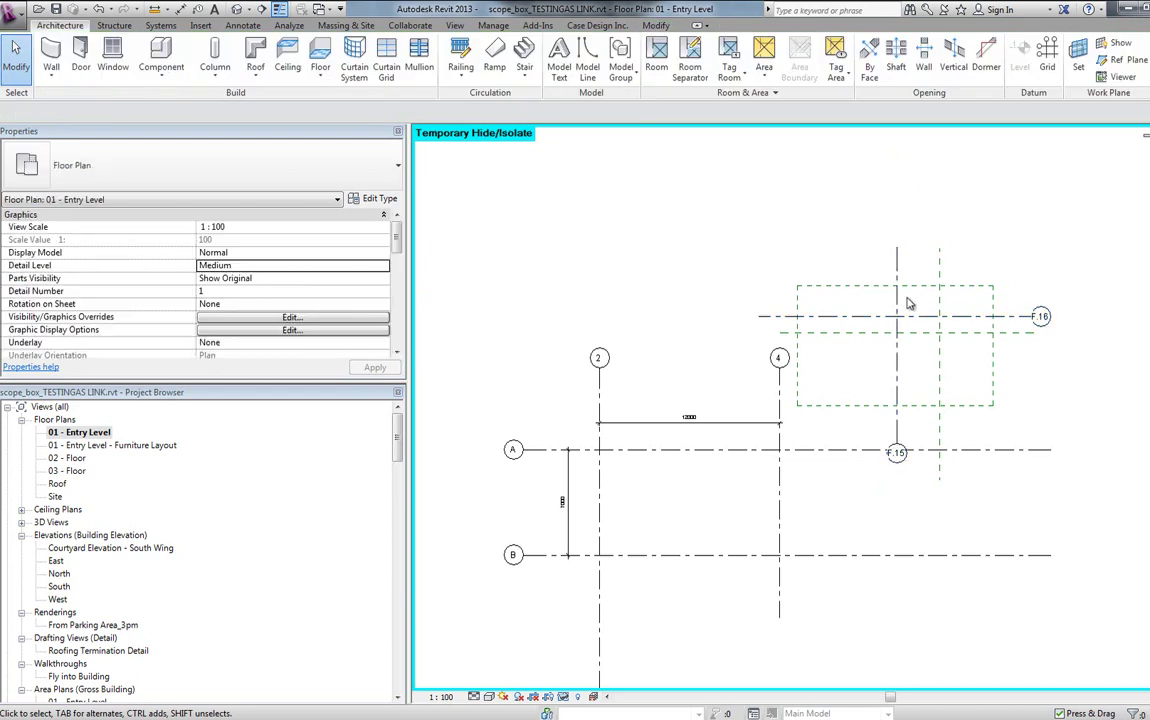
{"action": "key", "text": "Tab"}
{"action": "left_click", "coordinate": [900, 320]}
{"action": "key", "text": "Delete"}
Assign Scope Box 8 to the vertical and horizontal reference planes and deselect them
{"action": "left_click", "coordinate": [939, 316]}
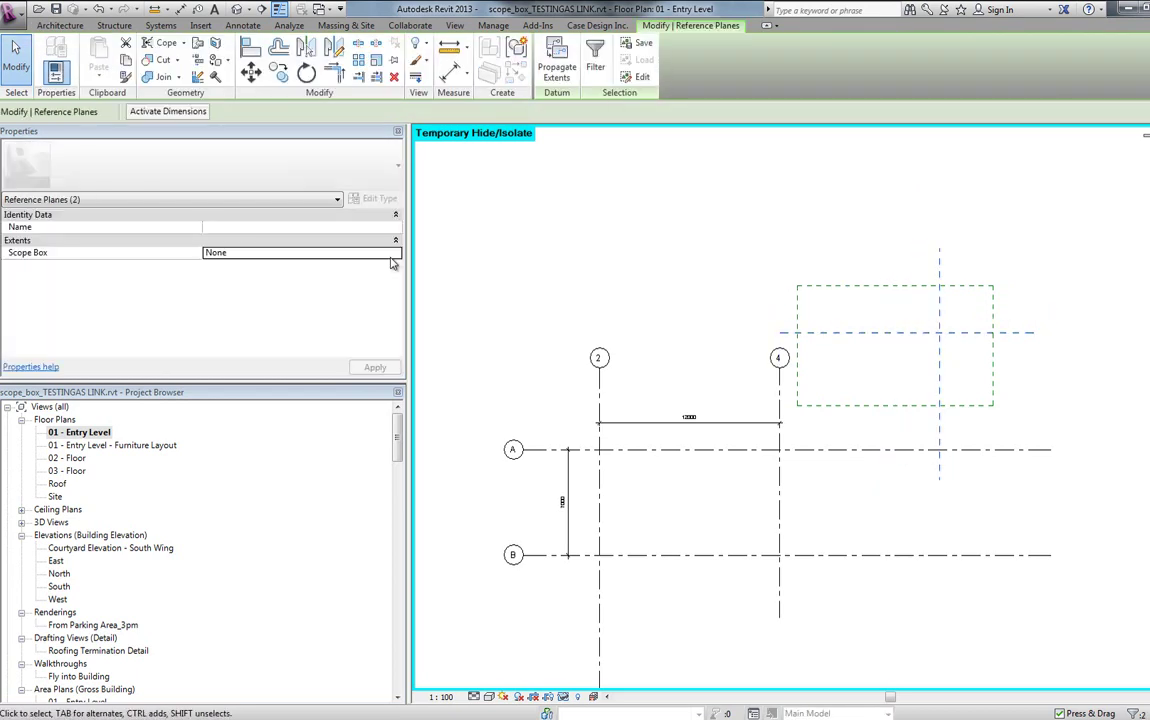
{"action": "left_click", "coordinate": [397, 255]}
{"action": "left_click", "coordinate": [397, 255]}
{"action": "left_click", "coordinate": [300, 285]}
{"action": "key", "text": "Escape"}
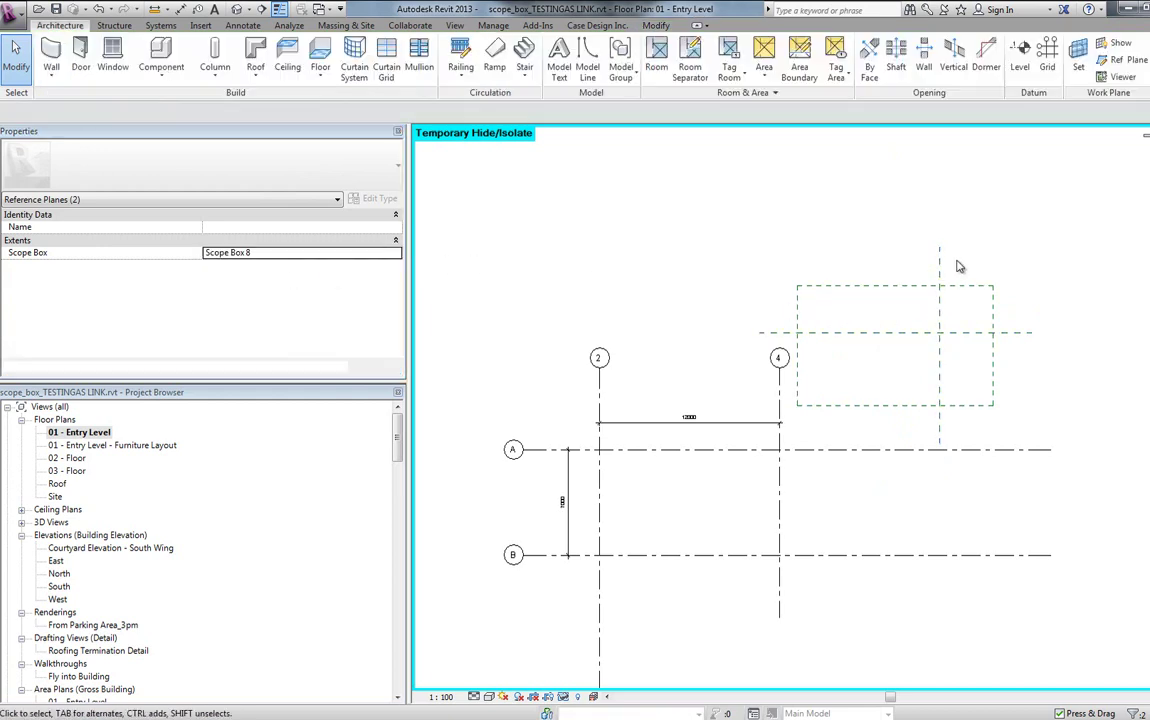
Examine the extent handles of both reference planes where they meet the edges of the scope box
{"action": "left_click", "coordinate": [940, 268]}
{"action": "scroll", "coordinate": [938, 290], "scroll_direction": "up", "scroll_amount": 2}
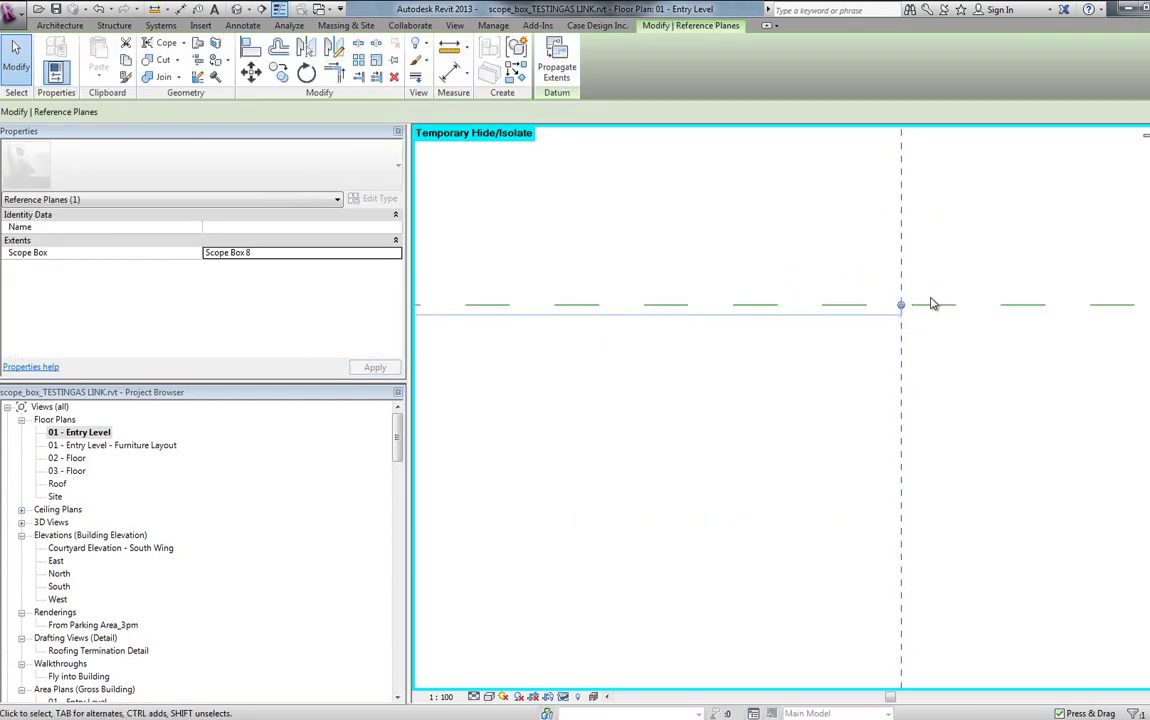
{"action": "scroll", "coordinate": [912, 310], "scroll_direction": "down", "scroll_amount": 1}
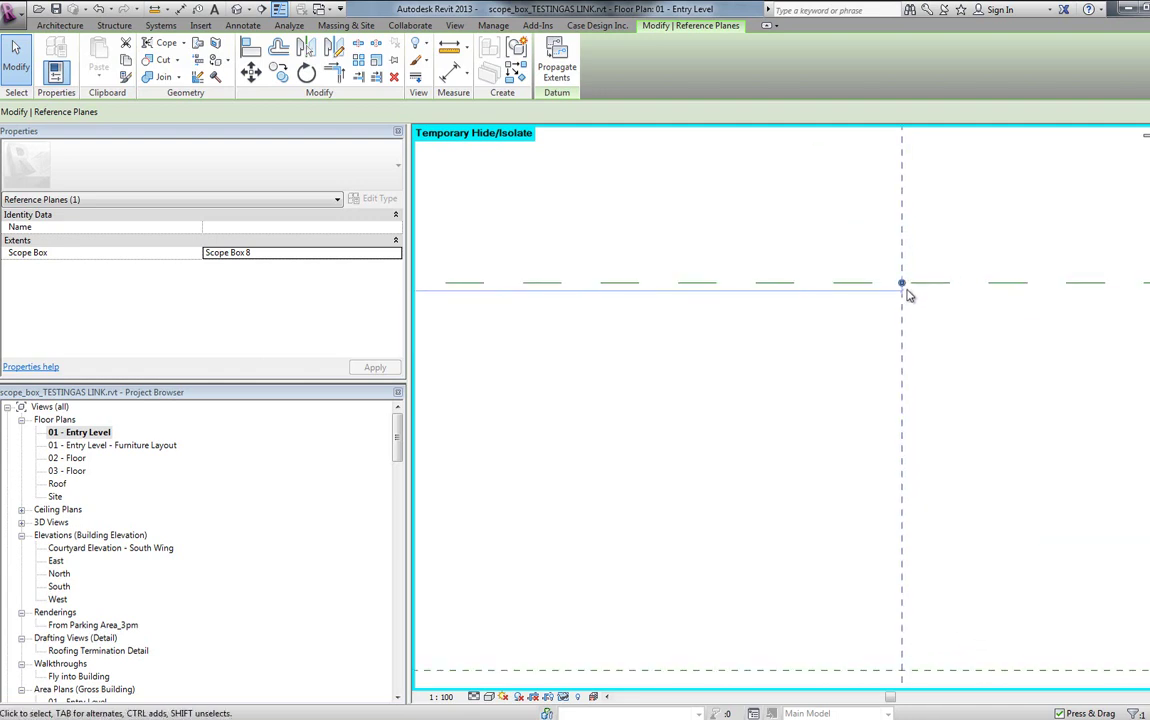
{"action": "scroll", "coordinate": [906, 295], "scroll_direction": "down", "scroll_amount": 5}
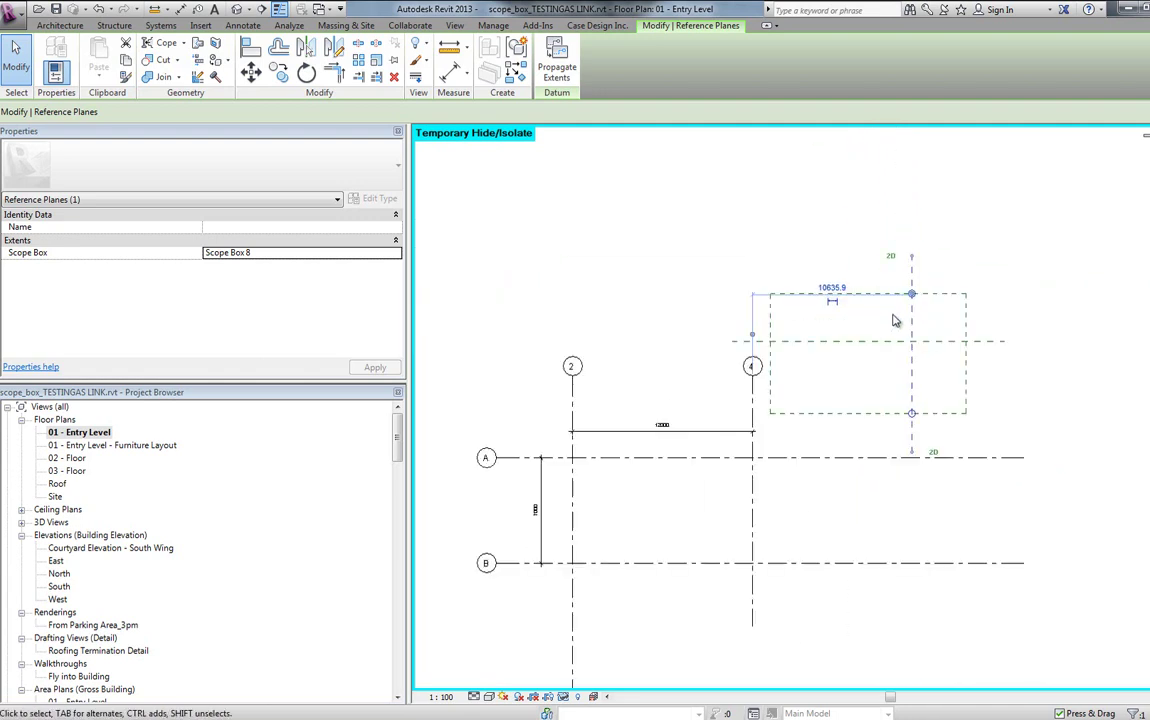
{"action": "scroll", "coordinate": [893, 323], "scroll_direction": "up", "scroll_amount": 4}
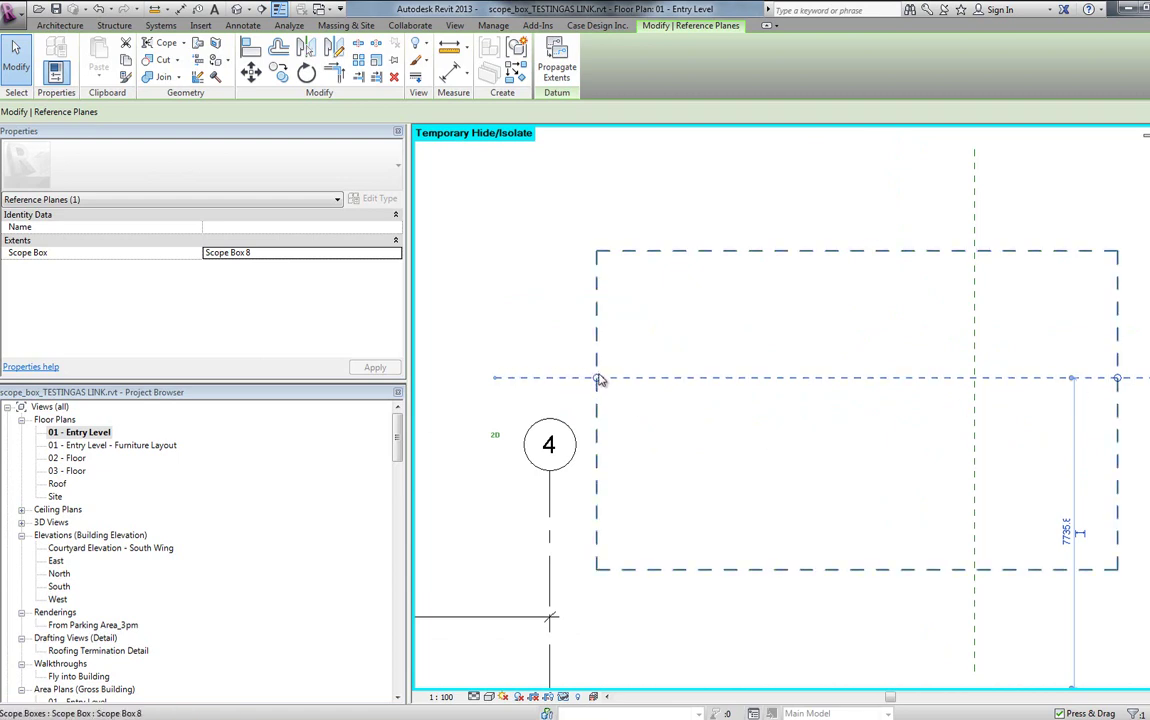
{"action": "scroll", "coordinate": [588, 392], "scroll_direction": "down", "scroll_amount": 2}
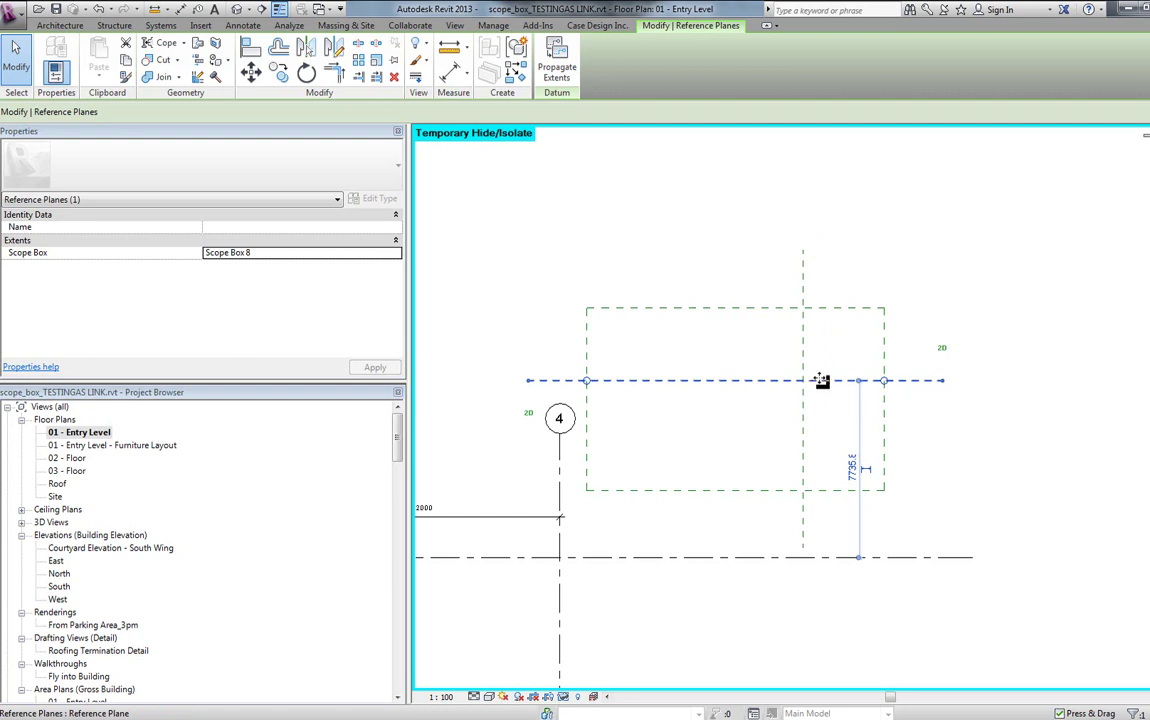
{"action": "left_click", "coordinate": [626, 357]}
{"action": "left_click", "coordinate": [634, 381]}
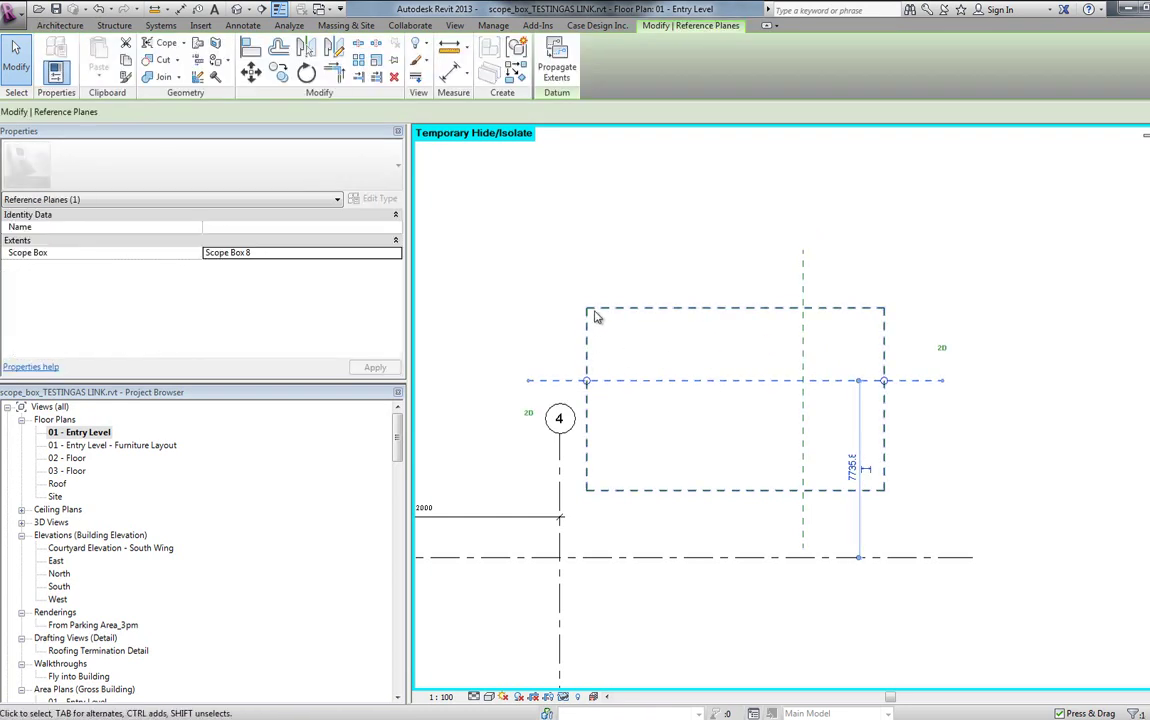
{"action": "key", "text": "Escape"}
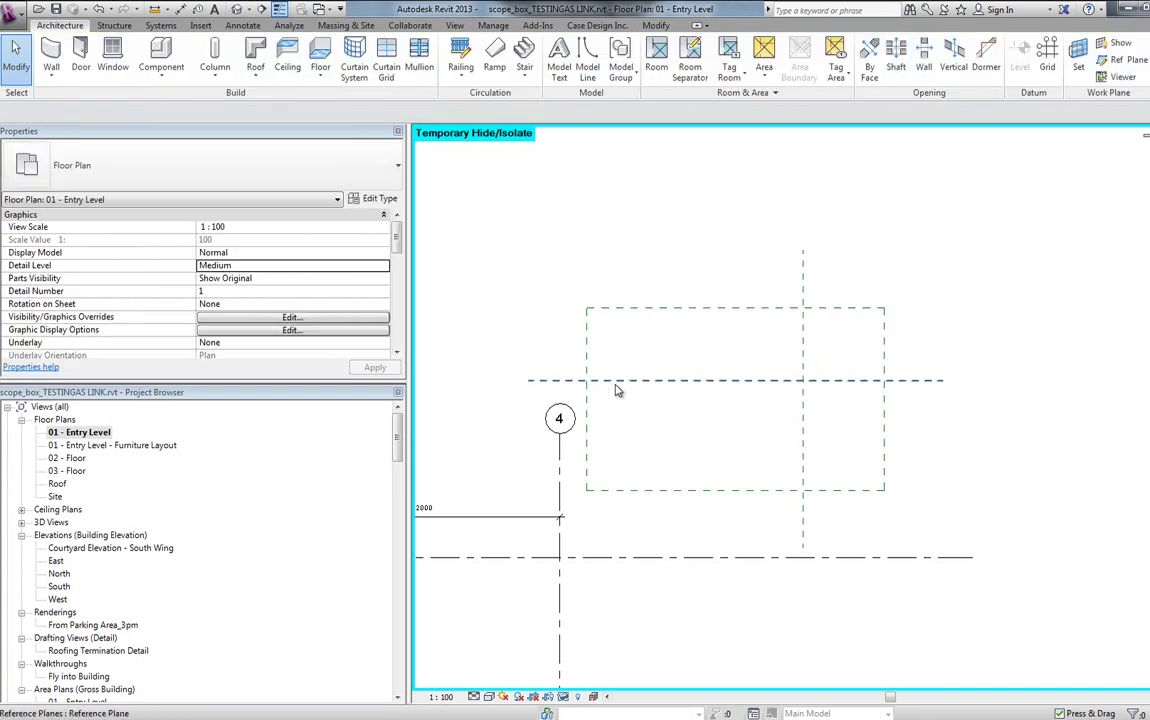
Set the scope box assignment of both the horizontal and vertical reference planes to None and deselect them
{"action": "left_click", "coordinate": [617, 390]}
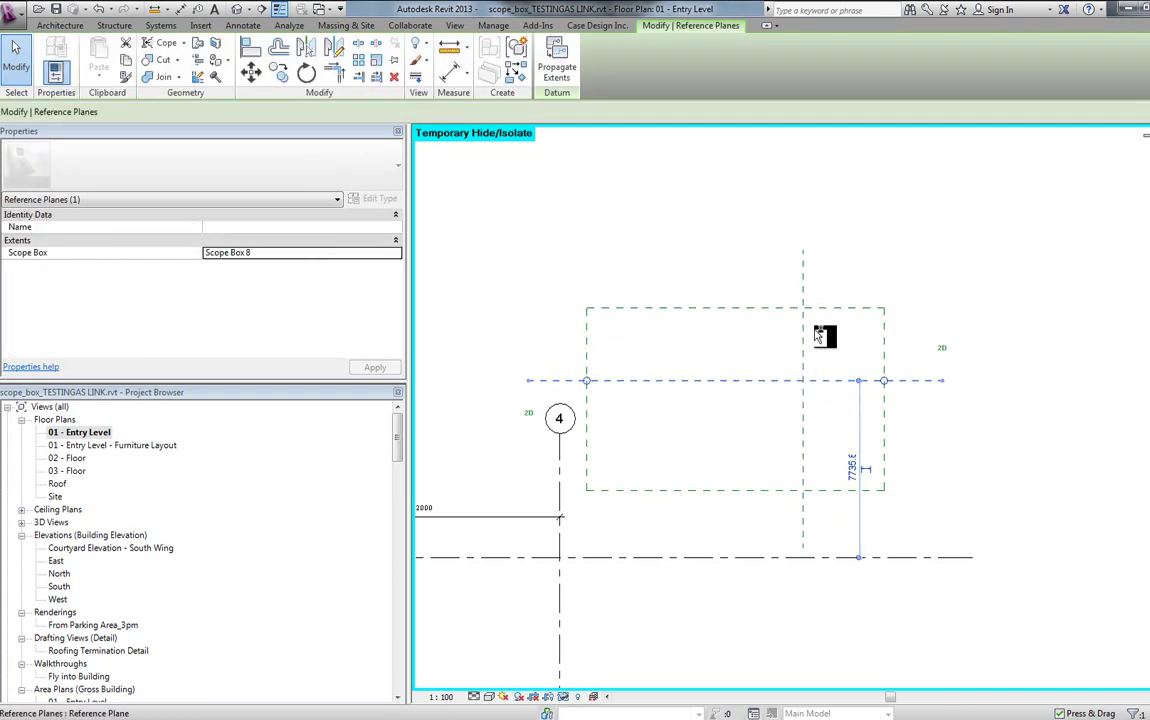
{"action": "left_click", "coordinate": [803, 336], "text": "ctrl"}
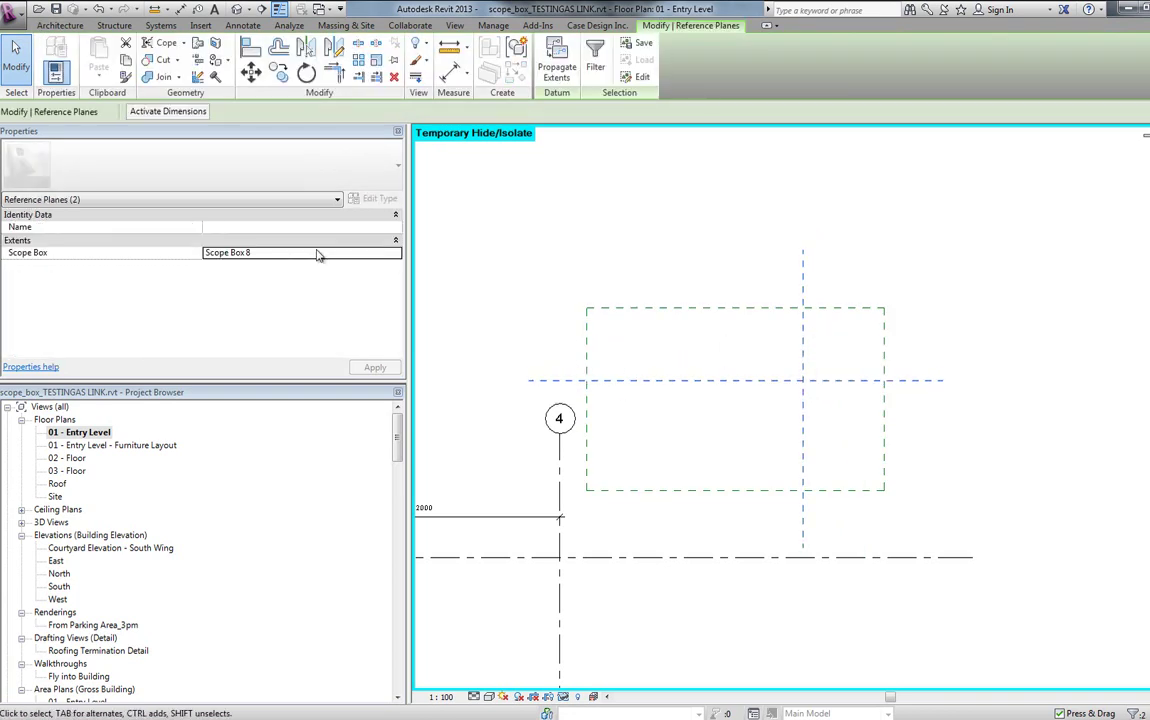
{"action": "left_click", "coordinate": [398, 253]}
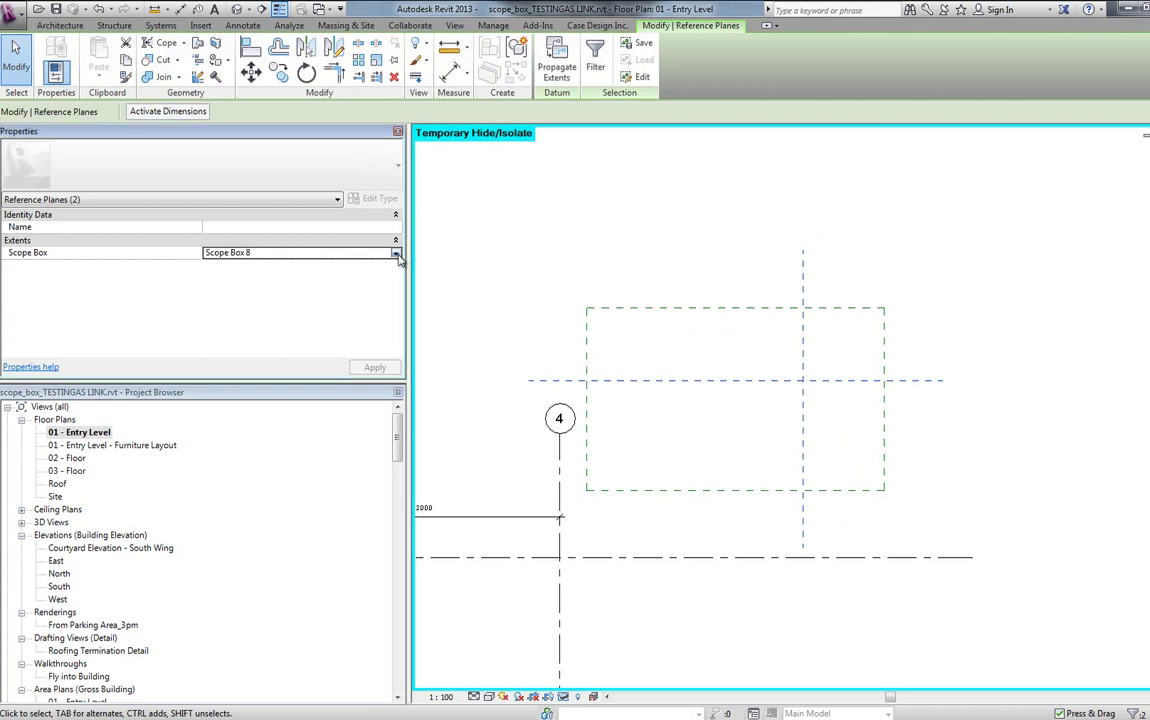
{"action": "left_click", "coordinate": [395, 253]}
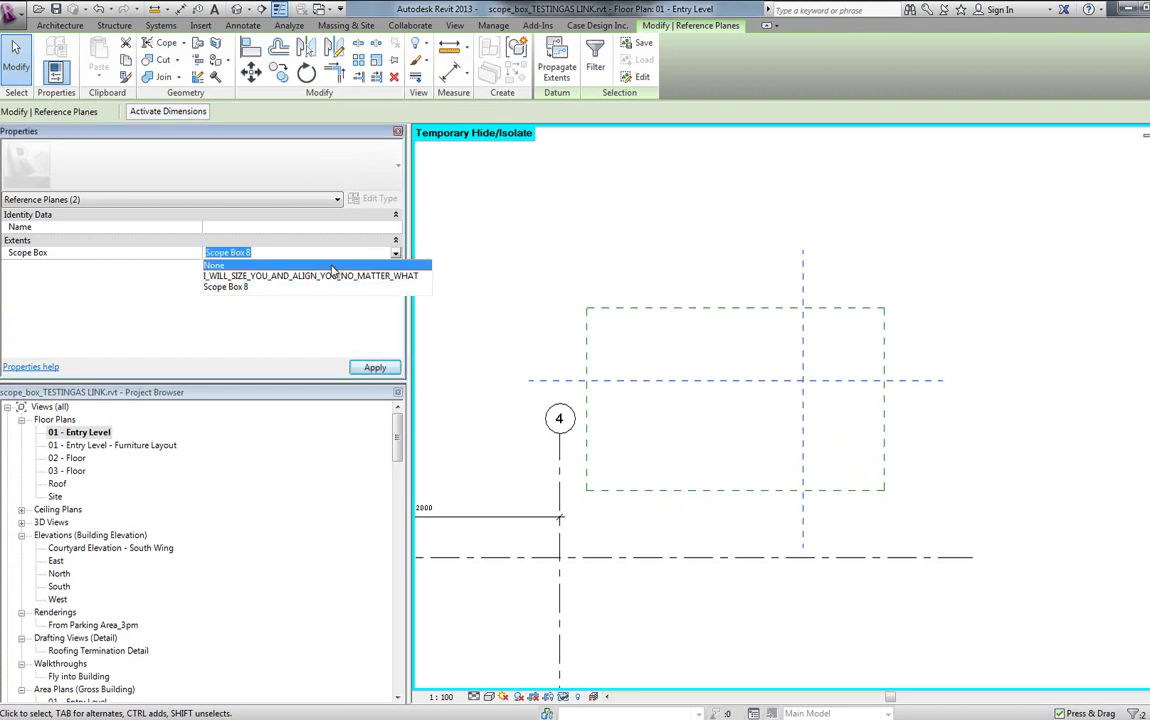
{"action": "left_click", "coordinate": [214, 265]}
{"action": "left_click", "coordinate": [698, 290]}
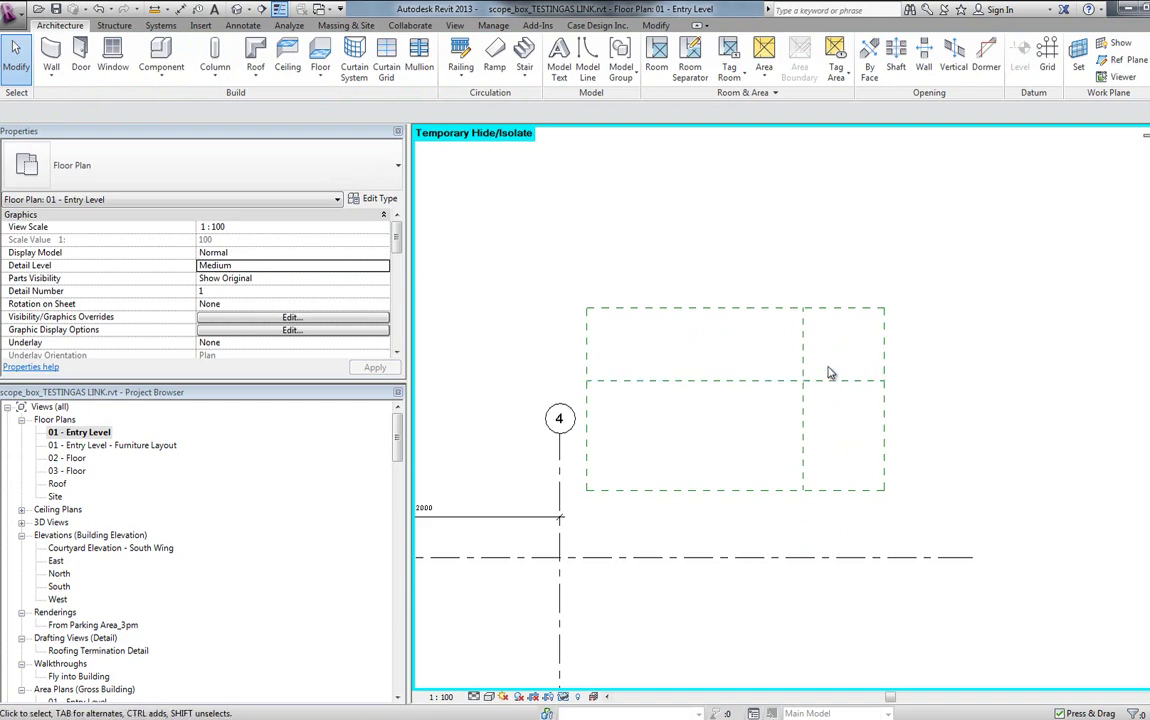
Check how the ends of the two released reference planes align with the scope box's edges, finishing with the vertical plane selected
{"action": "left_click_drag", "start_coordinate": [819, 311], "coordinate": [783, 404]}
{"action": "scroll", "coordinate": [807, 395], "scroll_direction": "up", "scroll_amount": 1}
{"action": "middle_click_drag", "start_coordinate": [807, 395], "coordinate": [865, 357]}
{"action": "left_click", "coordinate": [890, 282]}
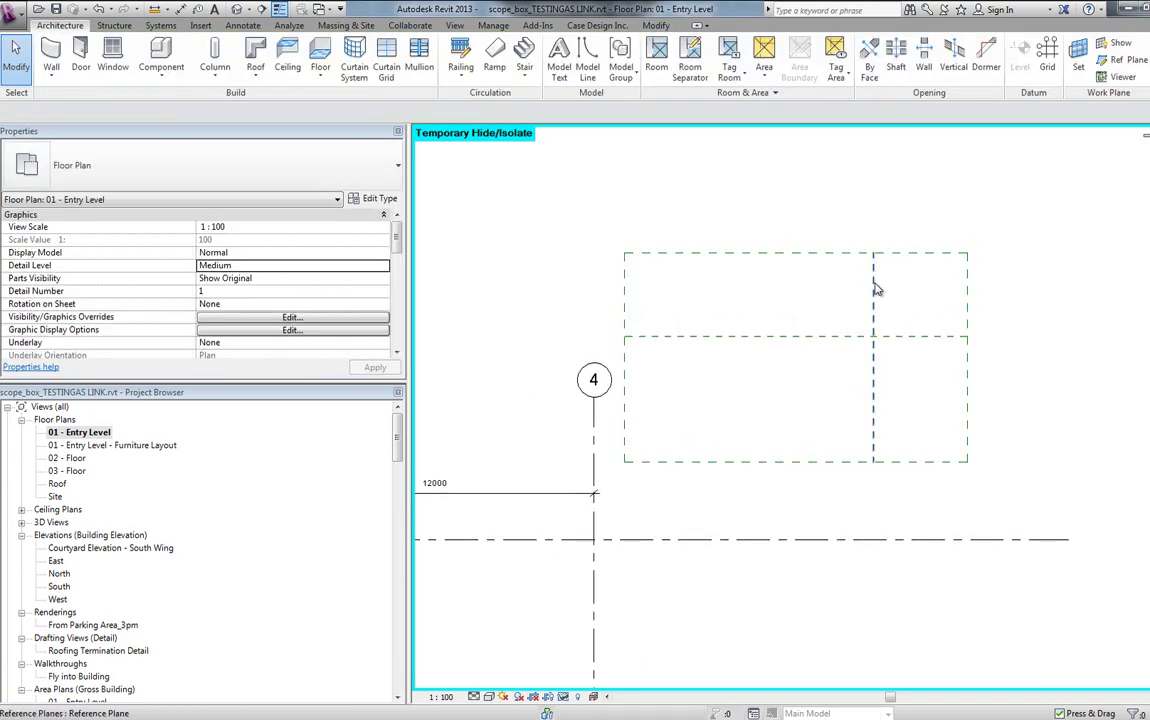
{"action": "left_click_drag", "start_coordinate": [878, 287], "coordinate": [896, 336]}
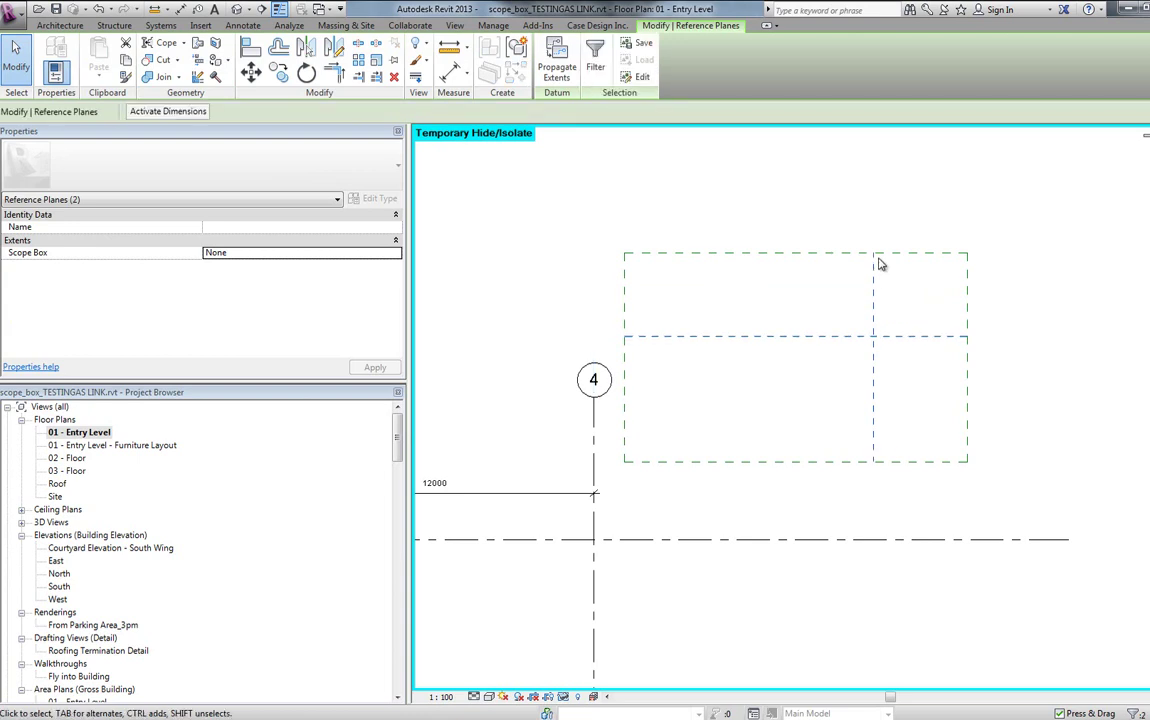
{"action": "scroll", "coordinate": [880, 250], "scroll_direction": "up", "scroll_amount": 10}
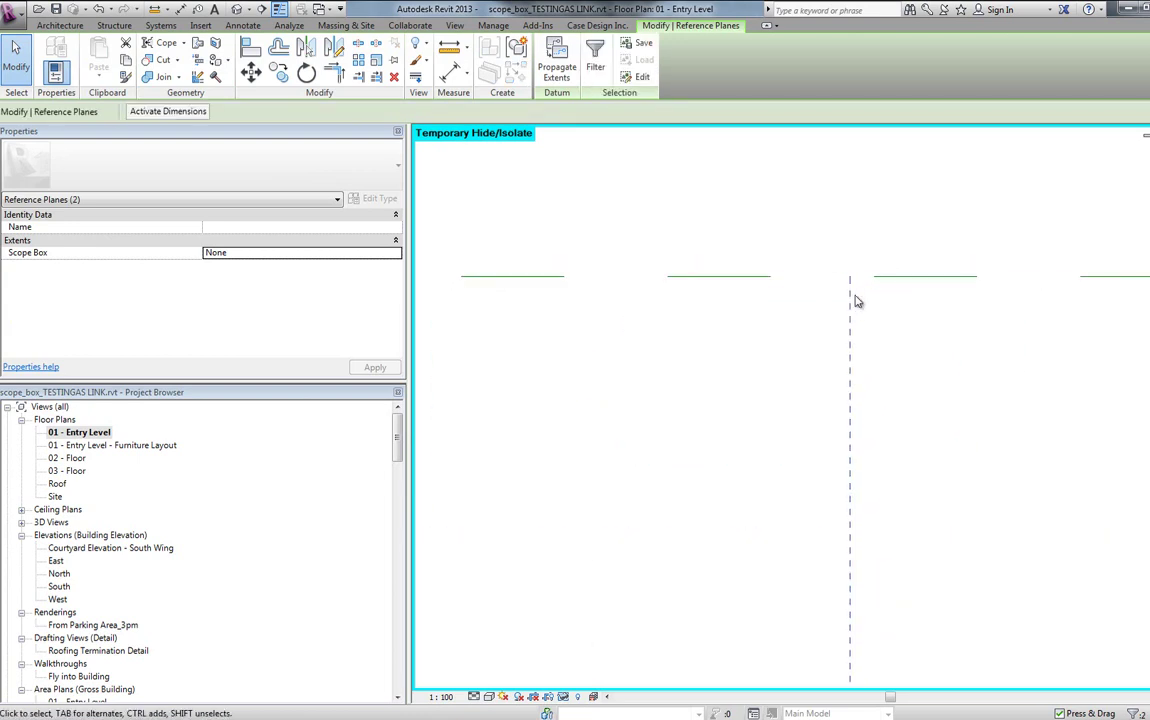
{"action": "scroll", "coordinate": [870, 290], "scroll_direction": "down", "scroll_amount": 8}
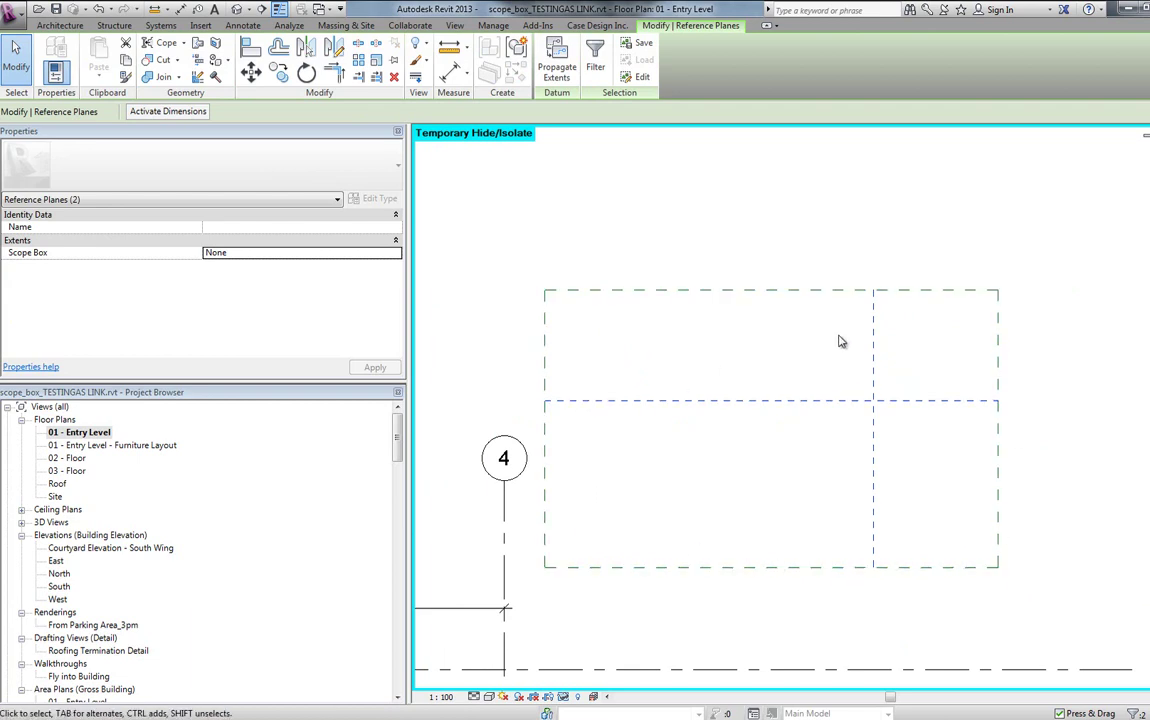
{"action": "left_click_drag", "start_coordinate": [946, 345], "coordinate": [824, 460]}
{"action": "left_click", "coordinate": [890, 360]}
{"action": "left_click", "coordinate": [875, 352]}
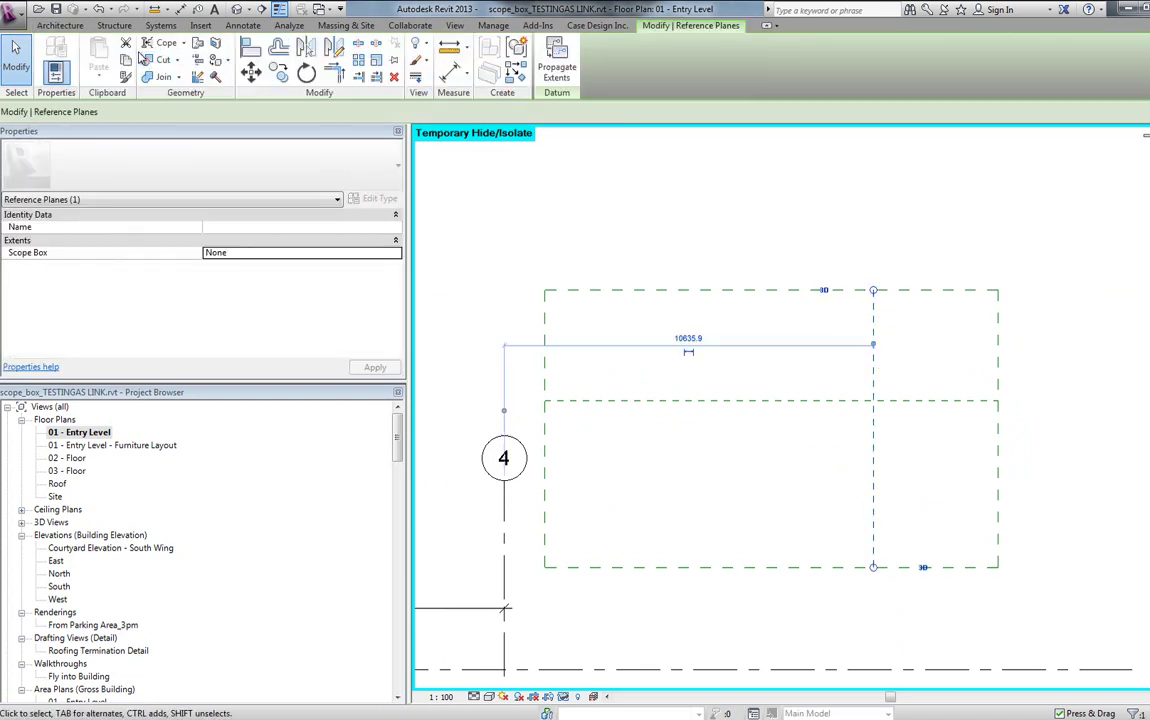
{"action": "left_click", "coordinate": [241, 26]}
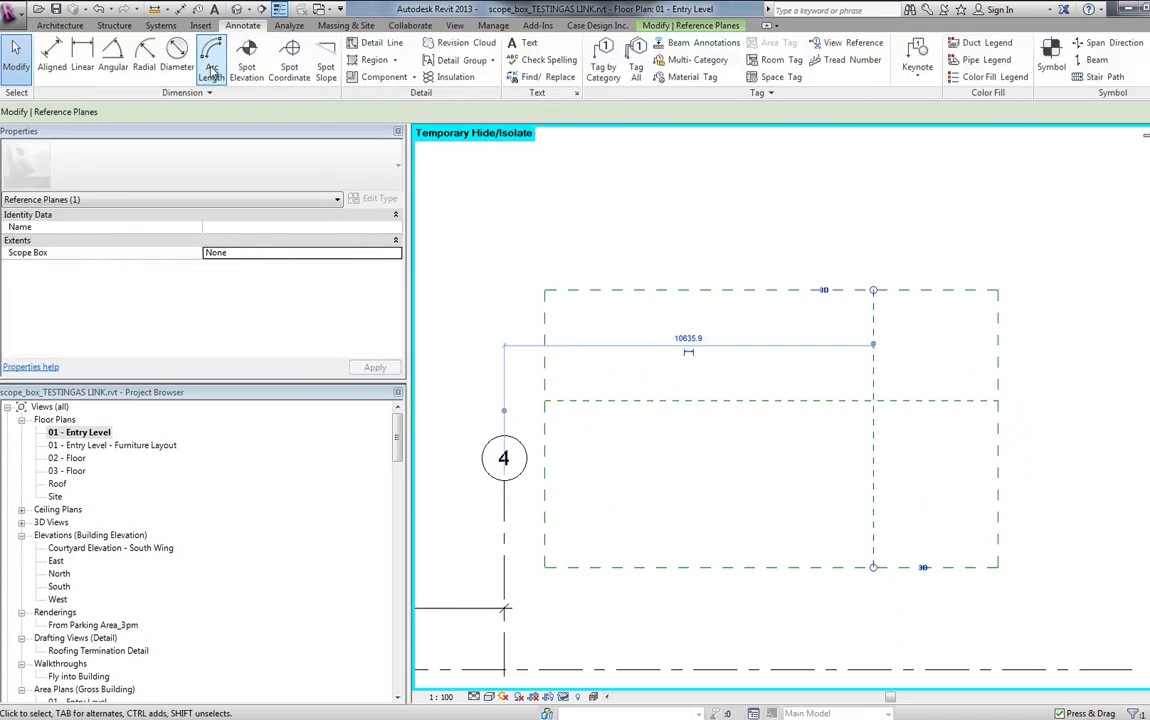
{"action": "left_click", "coordinate": [46, 50]}
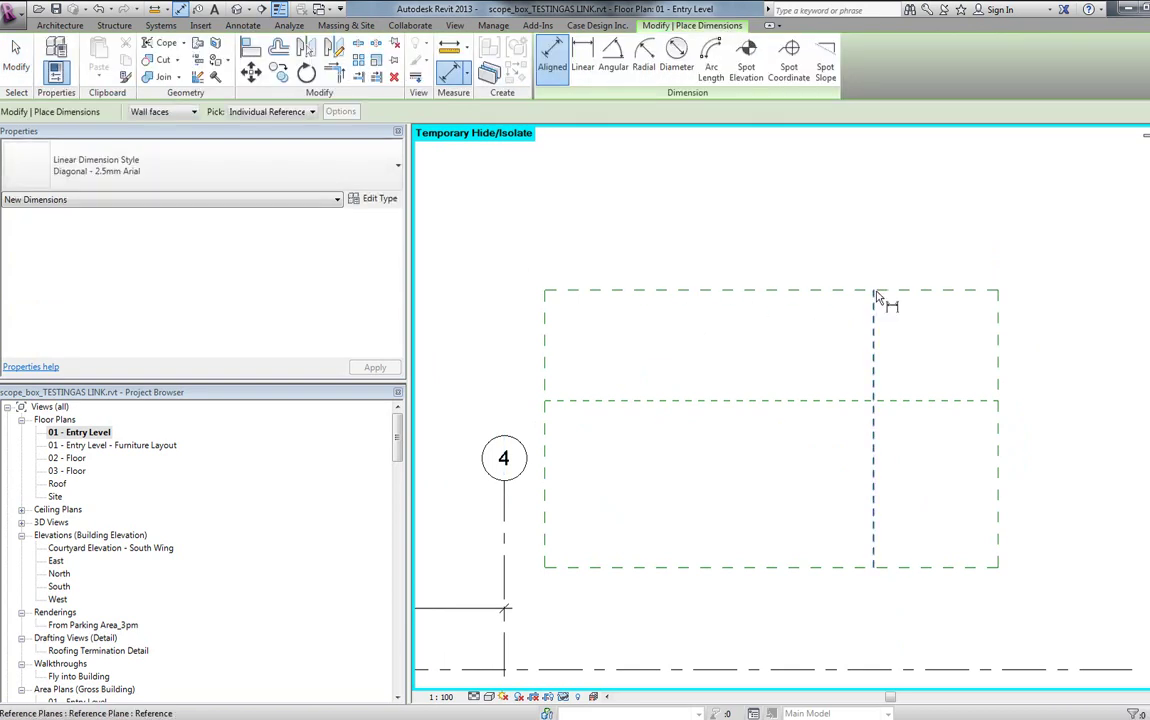
{"action": "key", "text": "Escape"}
{"action": "left_click", "coordinate": [884, 543]}
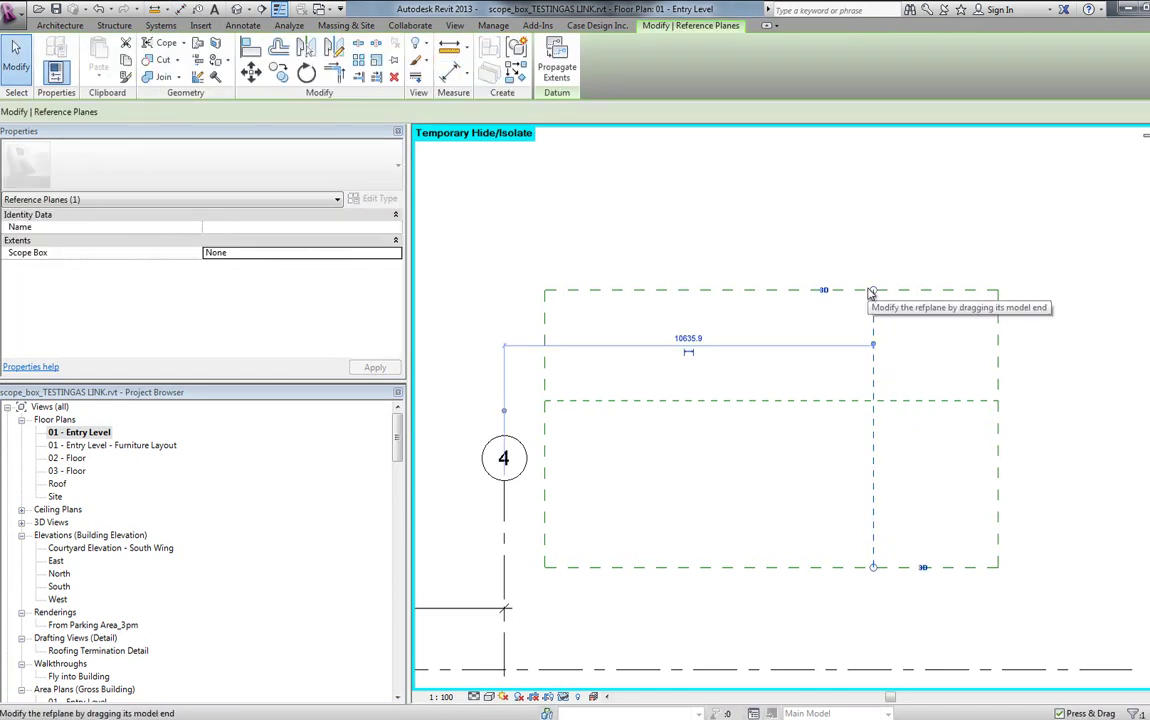
Create model lines over the vertical and horizontal reference planes by picking both planes, and end the line command
{"action": "left_click", "coordinate": [62, 25]}
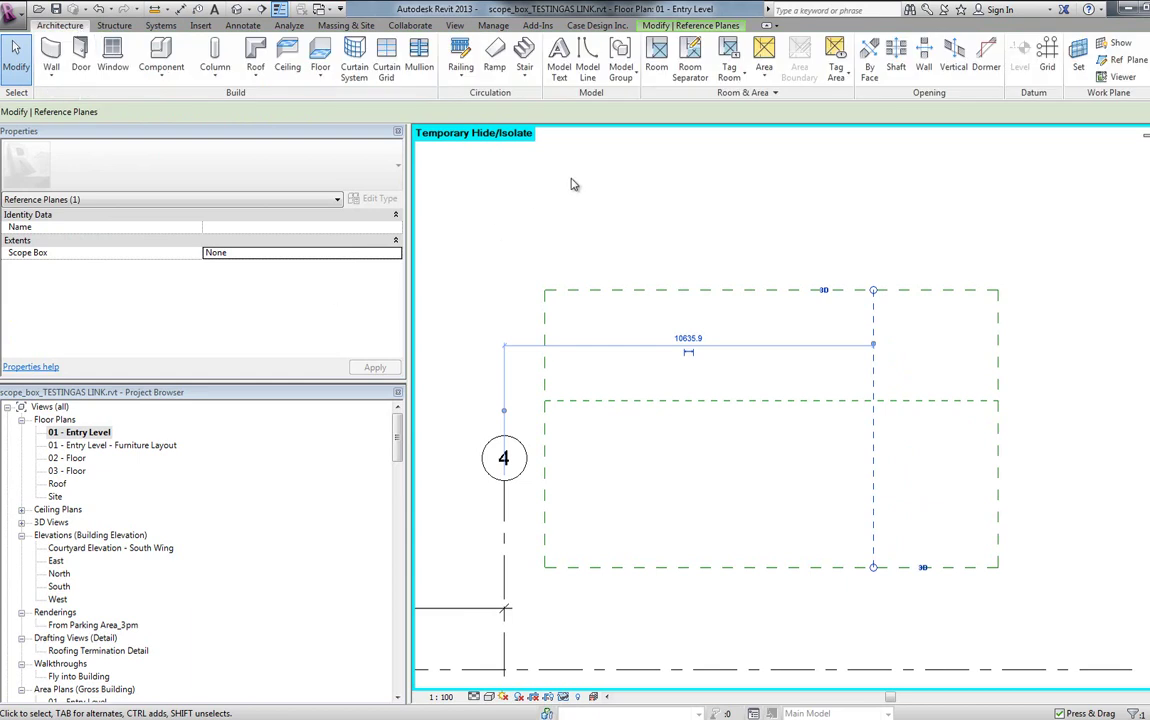
{"action": "left_click", "coordinate": [587, 66]}
{"action": "left_click", "coordinate": [576, 77]}
{"action": "left_click", "coordinate": [883, 360]}
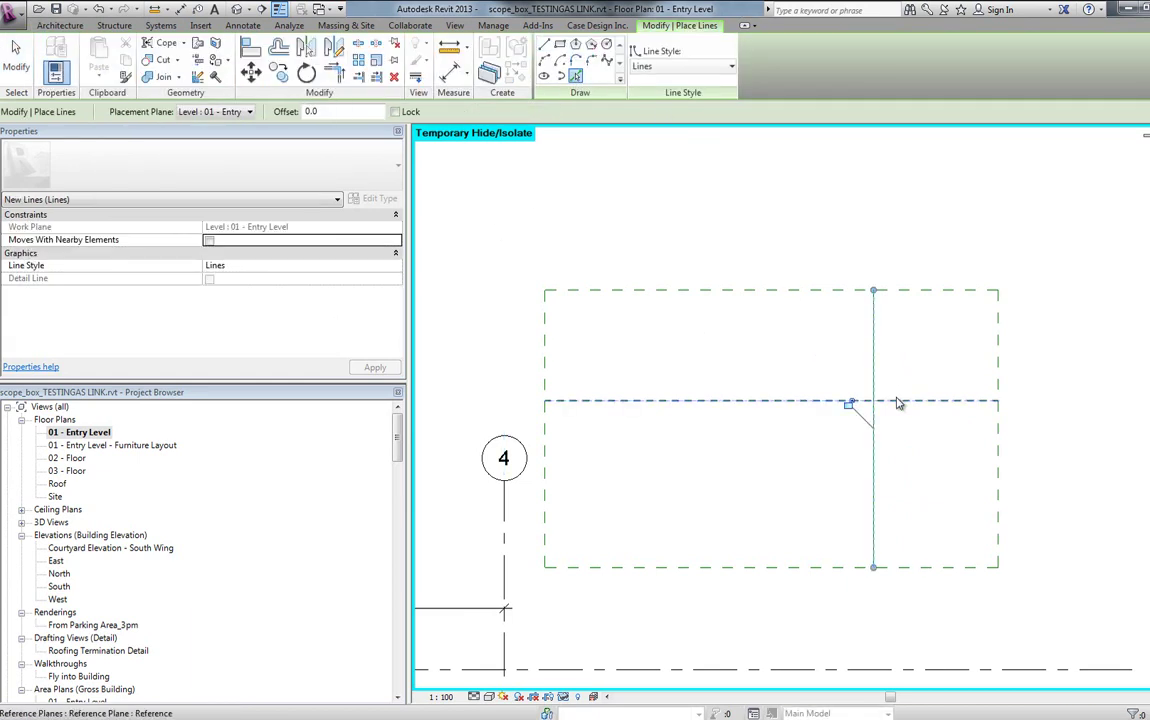
{"action": "left_click", "coordinate": [898, 402]}
{"action": "key", "text": "Escape"}
{"action": "key", "text": "Escape"}
Make the temporary length dimensions of the vertical and horizontal model lines permanent and deselect the lines
{"action": "left_click", "coordinate": [878, 380]}
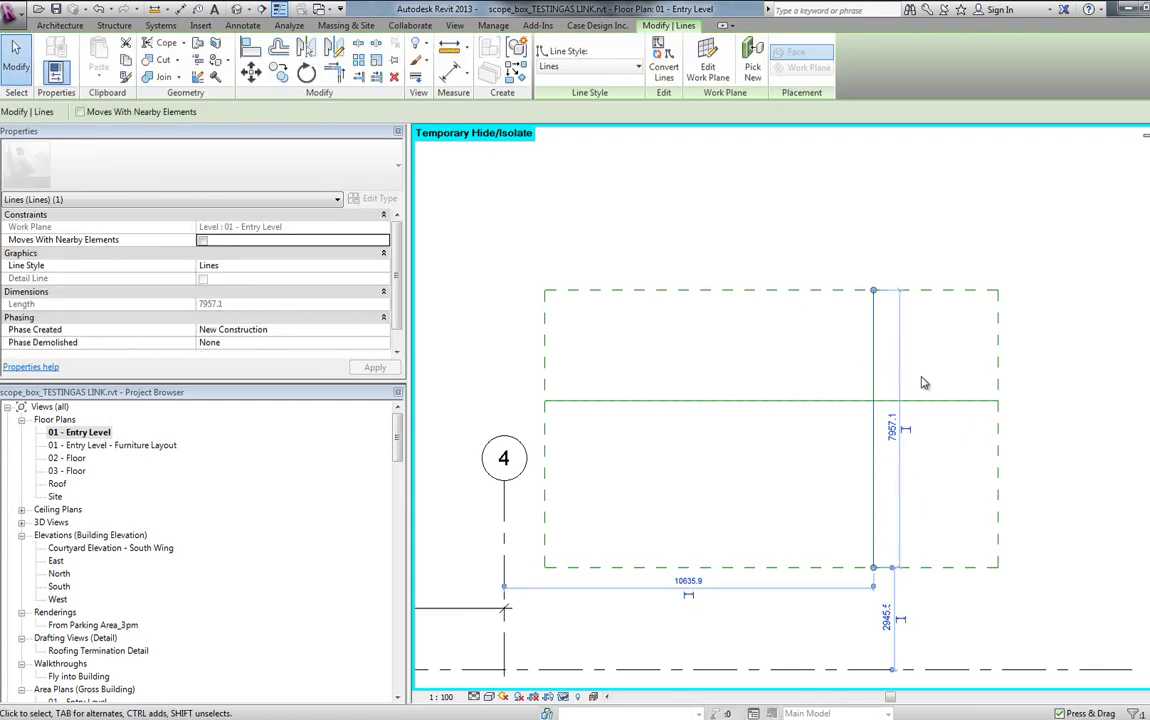
{"action": "middle_click_drag", "start_coordinate": [939, 388], "coordinate": [866, 399]}
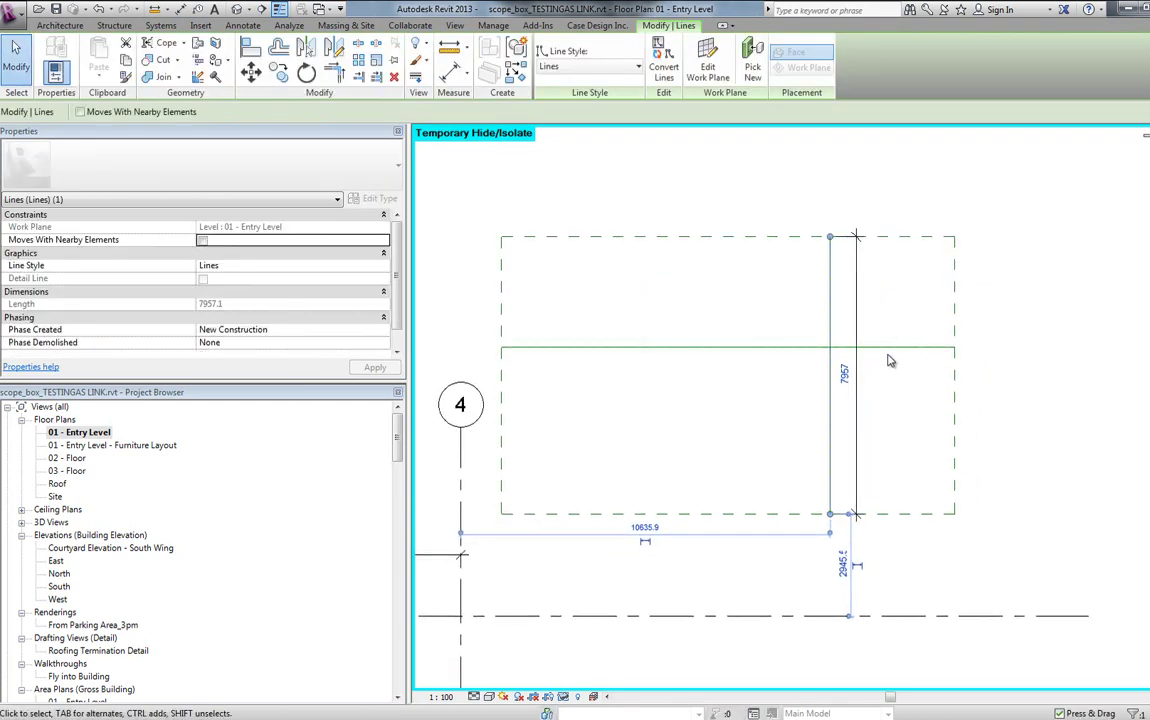
{"action": "left_click", "coordinate": [886, 359]}
{"action": "left_click", "coordinate": [727, 379]}
{"action": "left_click", "coordinate": [747, 424]}
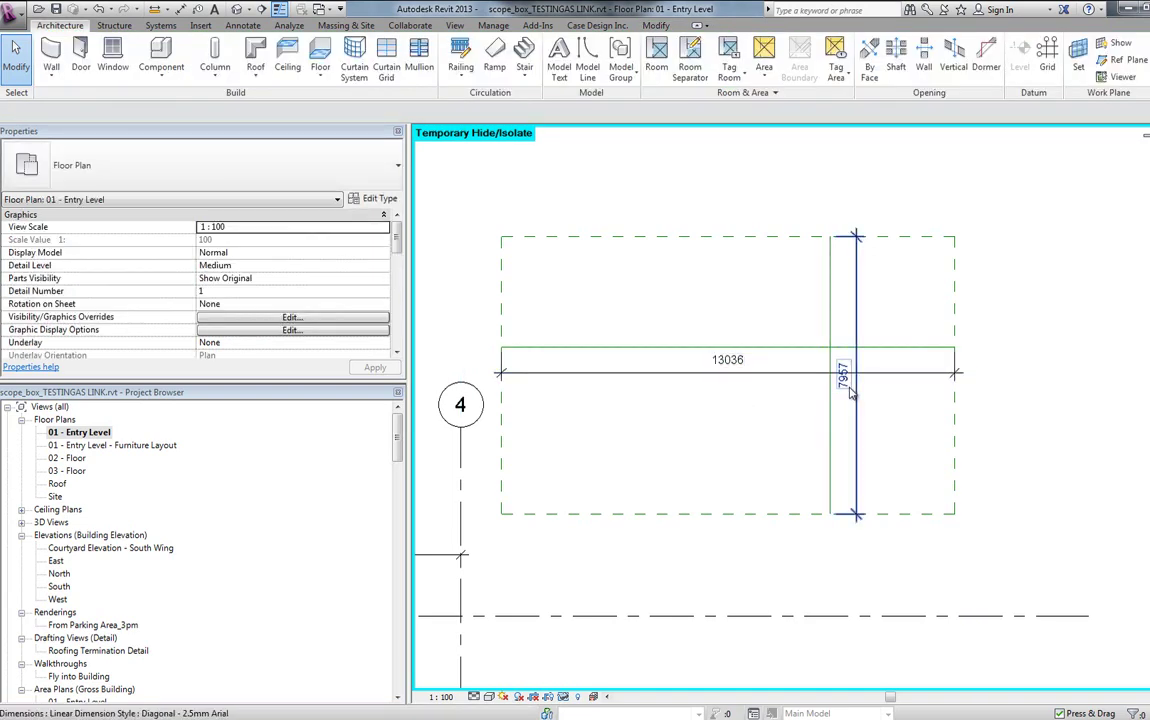
Try stretching Scope Box 8 beyond the right end of the horizontal model line, and undo the change
{"action": "scroll", "coordinate": [881, 402], "scroll_direction": "down", "scroll_amount": 1}
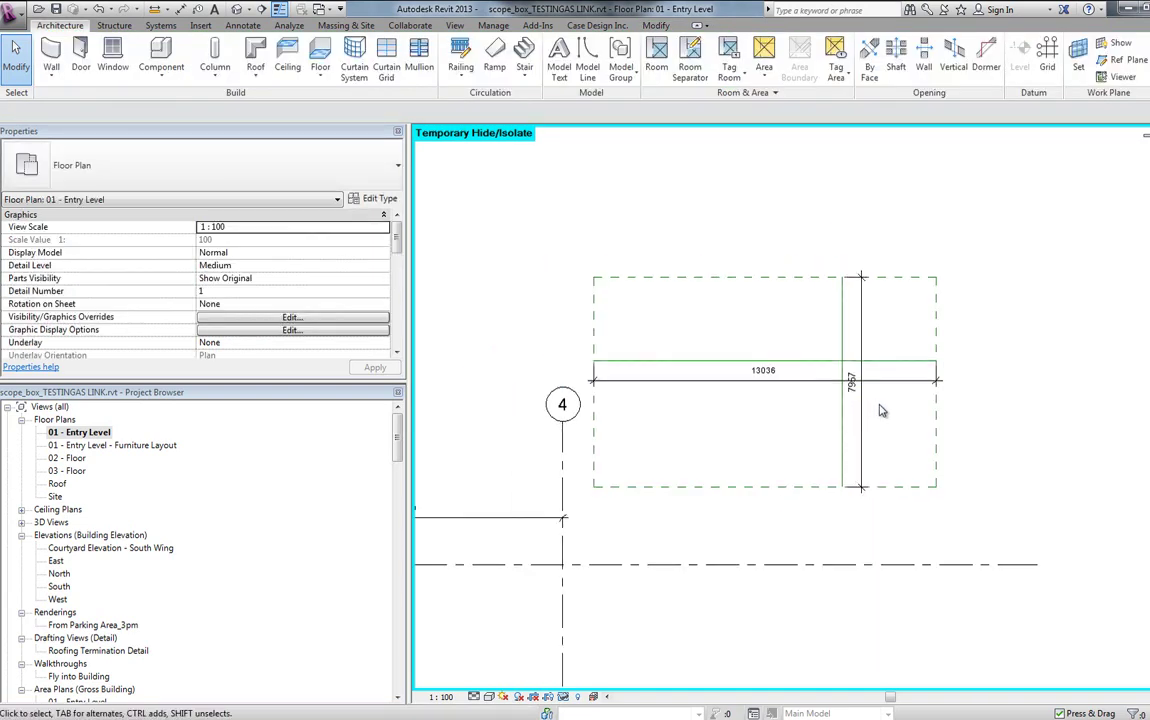
{"action": "left_click", "coordinate": [938, 357]}
{"action": "scroll", "coordinate": [952, 354], "scroll_direction": "down", "scroll_amount": 2}
{"action": "left_click_drag", "start_coordinate": [985, 298], "coordinate": [760, 445]}
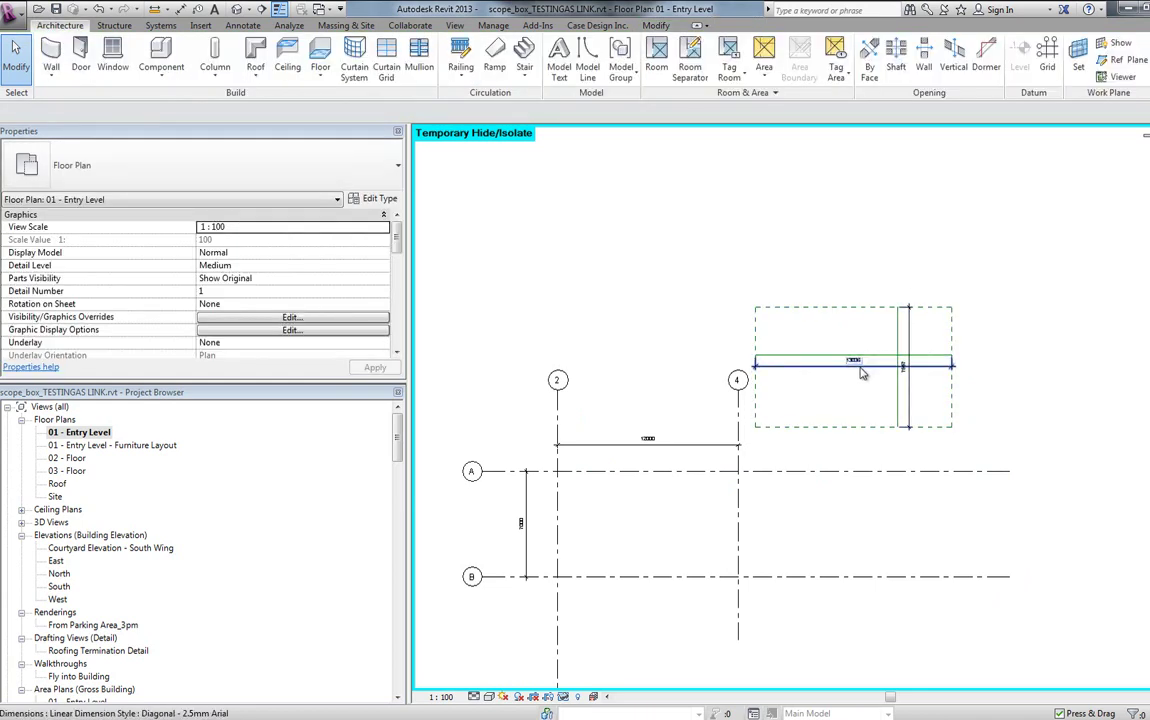
{"action": "scroll", "coordinate": [858, 366], "scroll_direction": "up", "scroll_amount": 3}
{"action": "scroll", "coordinate": [802, 243], "scroll_direction": "down", "scroll_amount": 2}
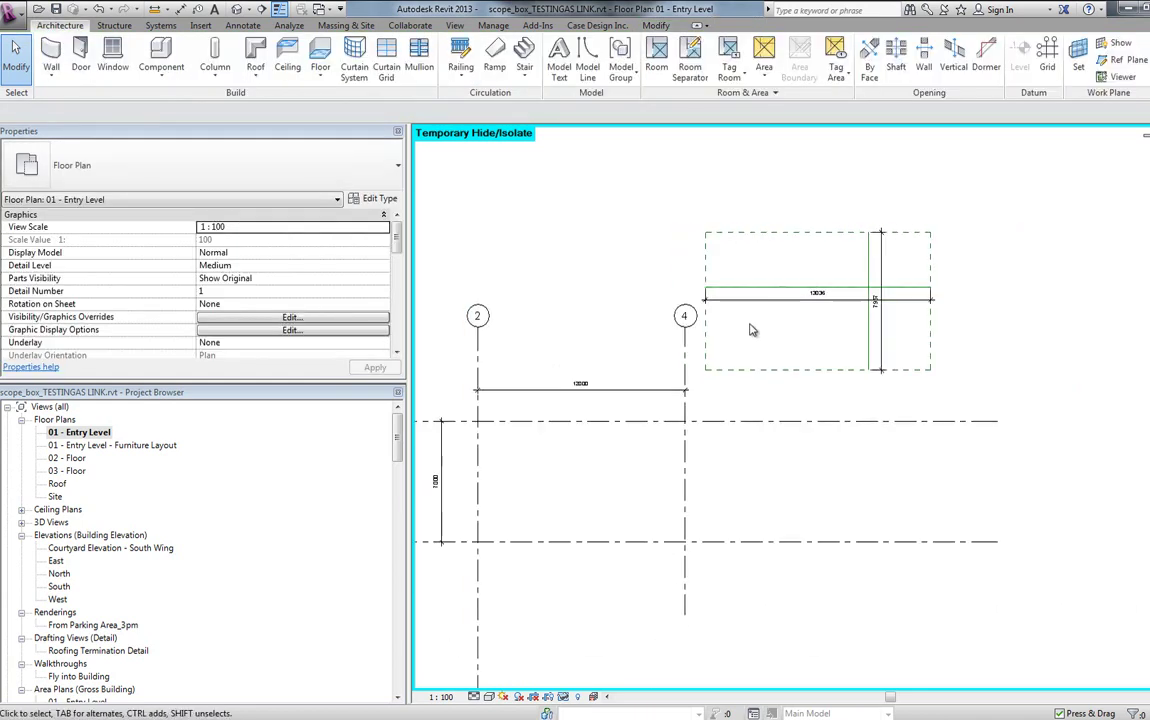
{"action": "left_click", "coordinate": [707, 330]}
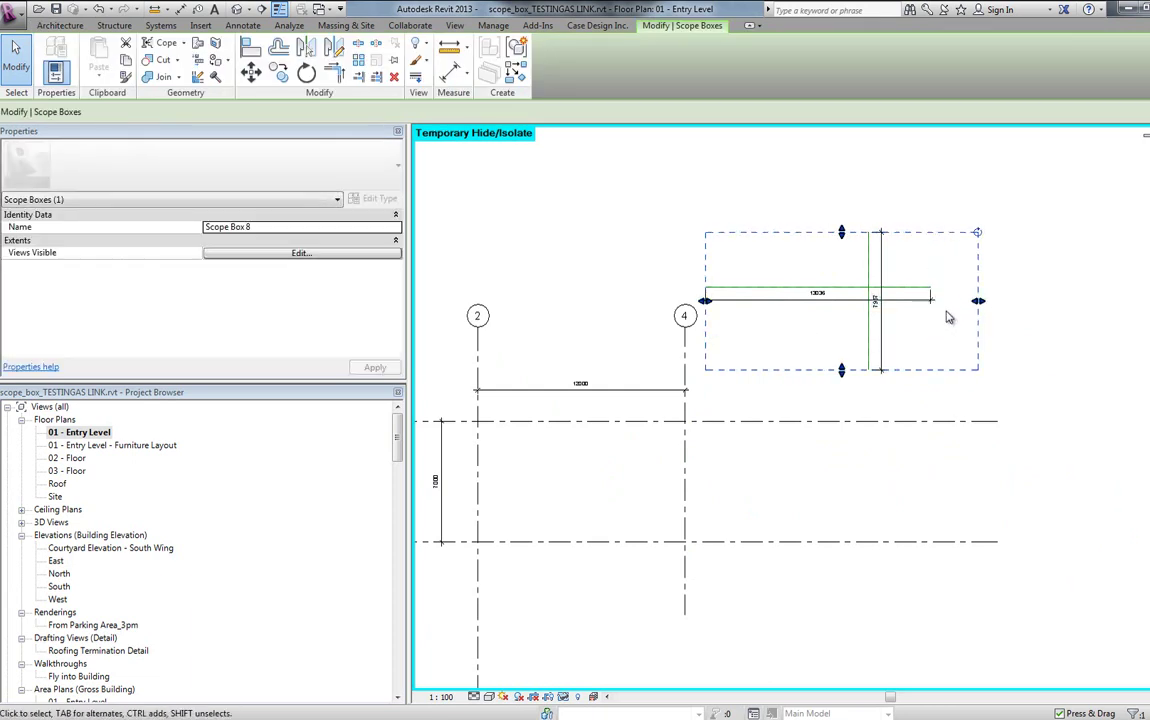
{"action": "scroll", "coordinate": [908, 298], "scroll_direction": "up", "scroll_amount": 2}
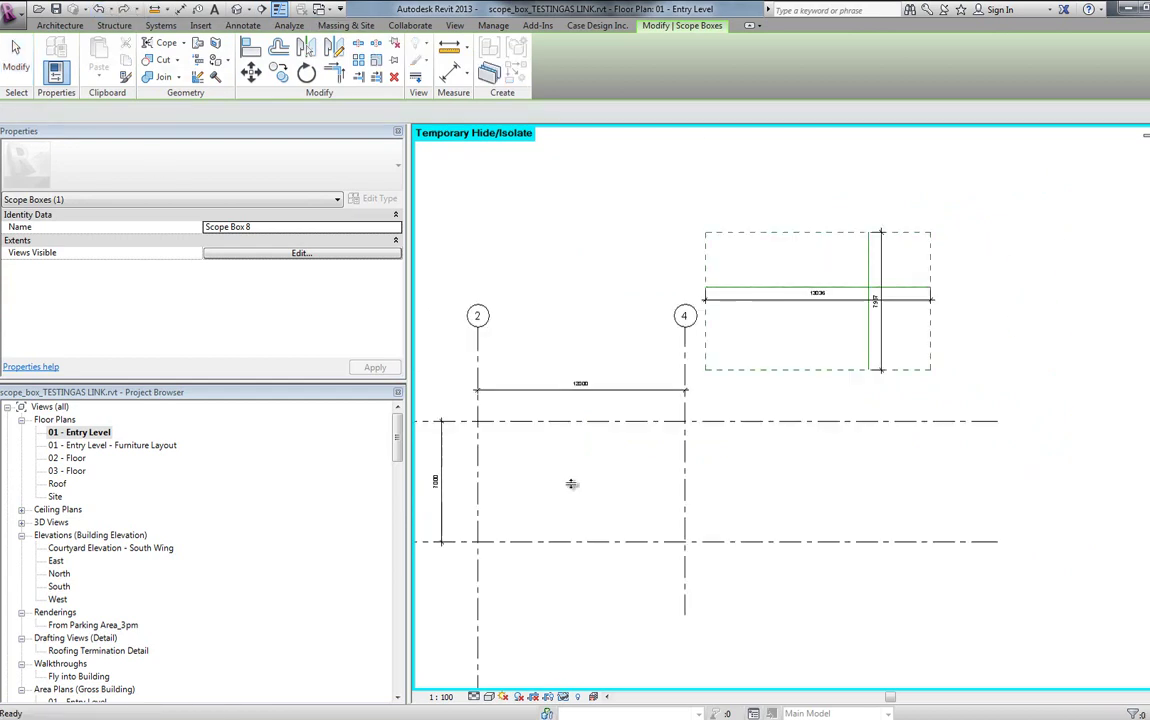
{"action": "left_click", "coordinate": [102, 9]}
{"action": "left_click", "coordinate": [871, 337]}
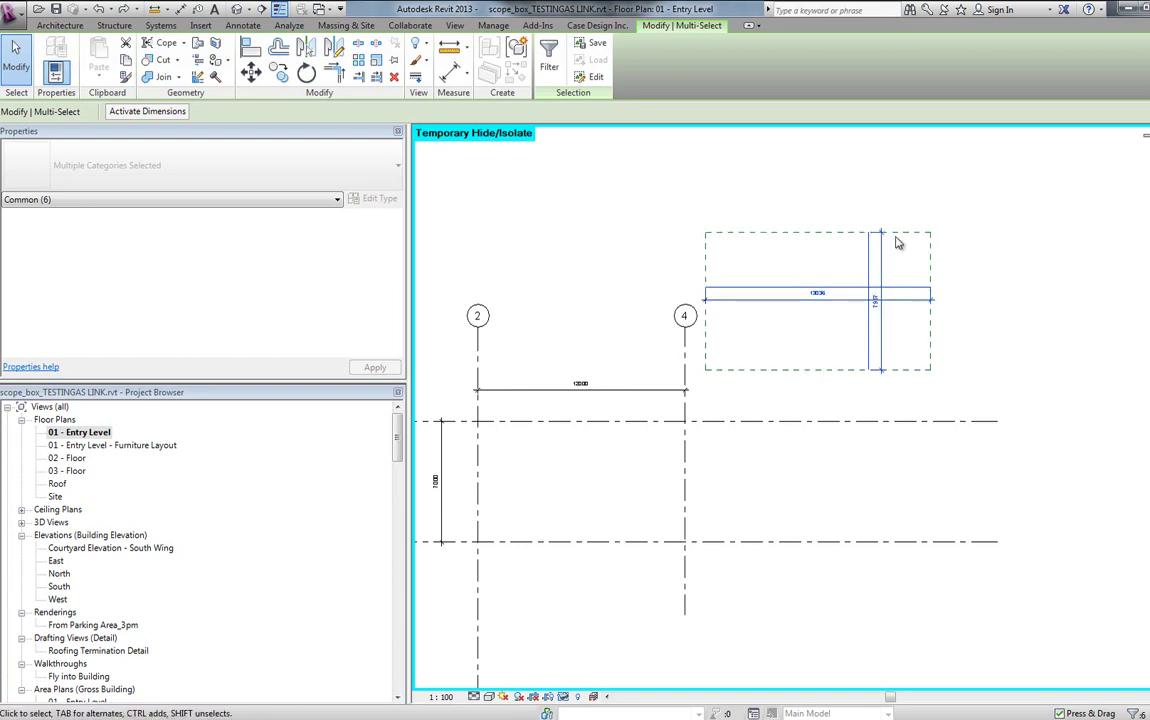
{"action": "left_click_drag", "start_coordinate": [939, 203], "coordinate": [720, 376]}
{"action": "left_click_drag", "start_coordinate": [849, 305], "coordinate": [842, 226]}
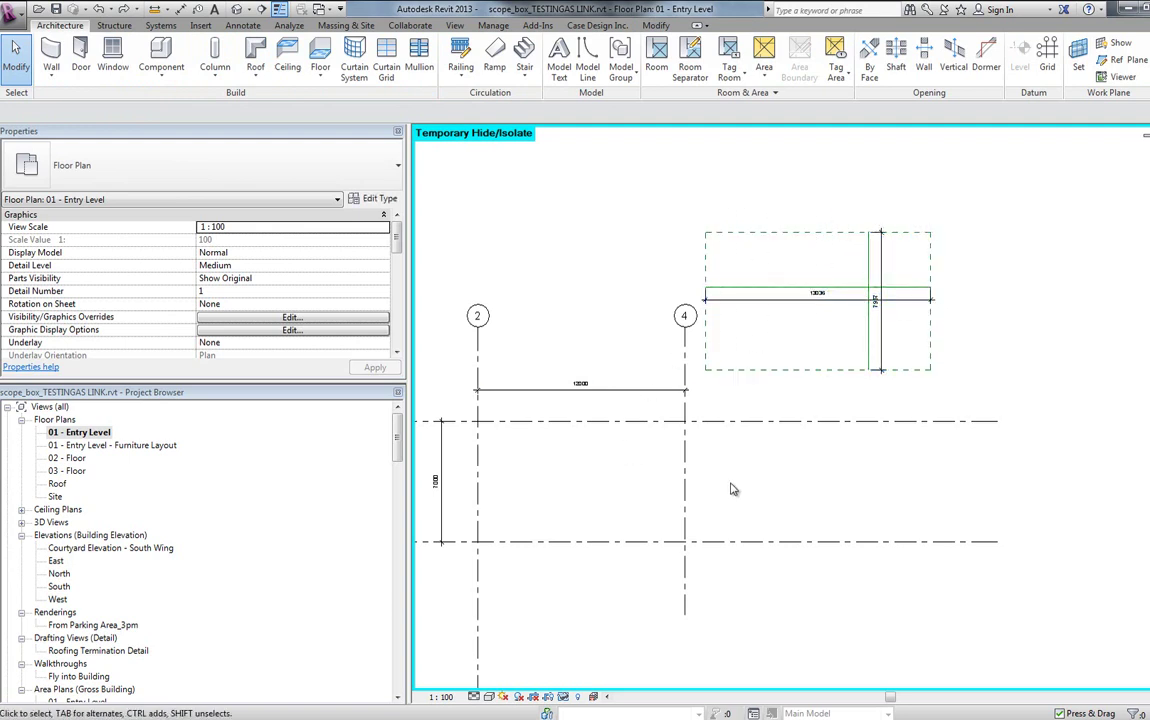
{"action": "left_click", "coordinate": [823, 233]}
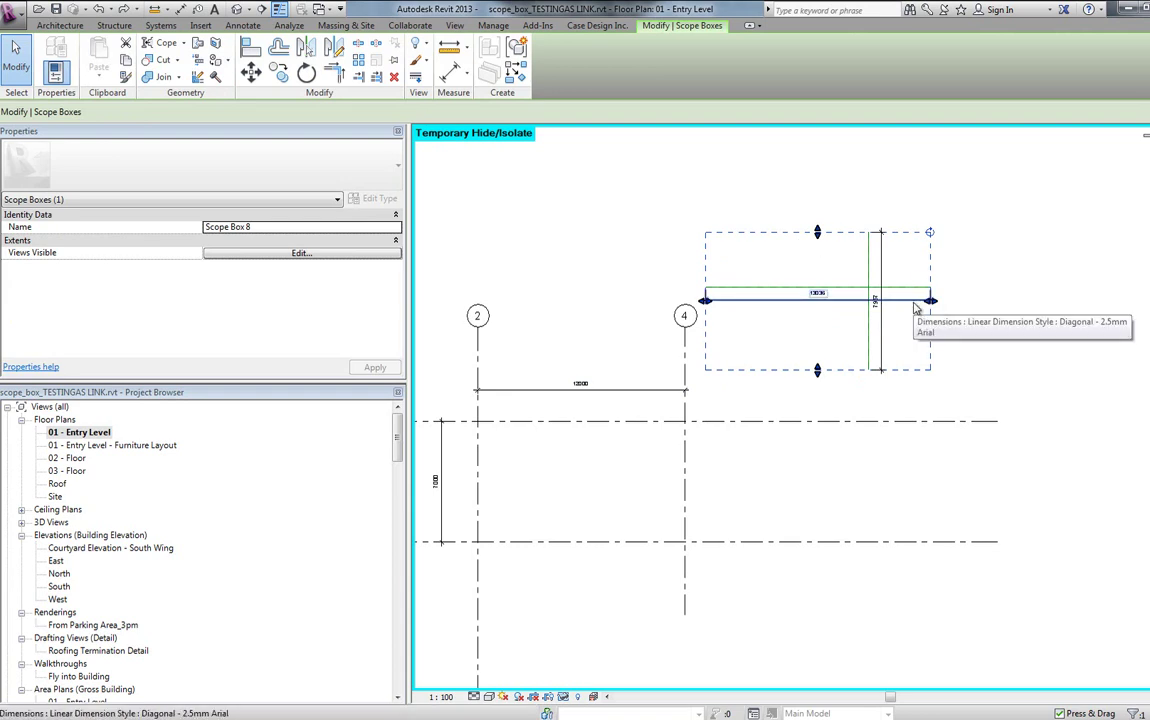
{"action": "left_click", "coordinate": [829, 273]}
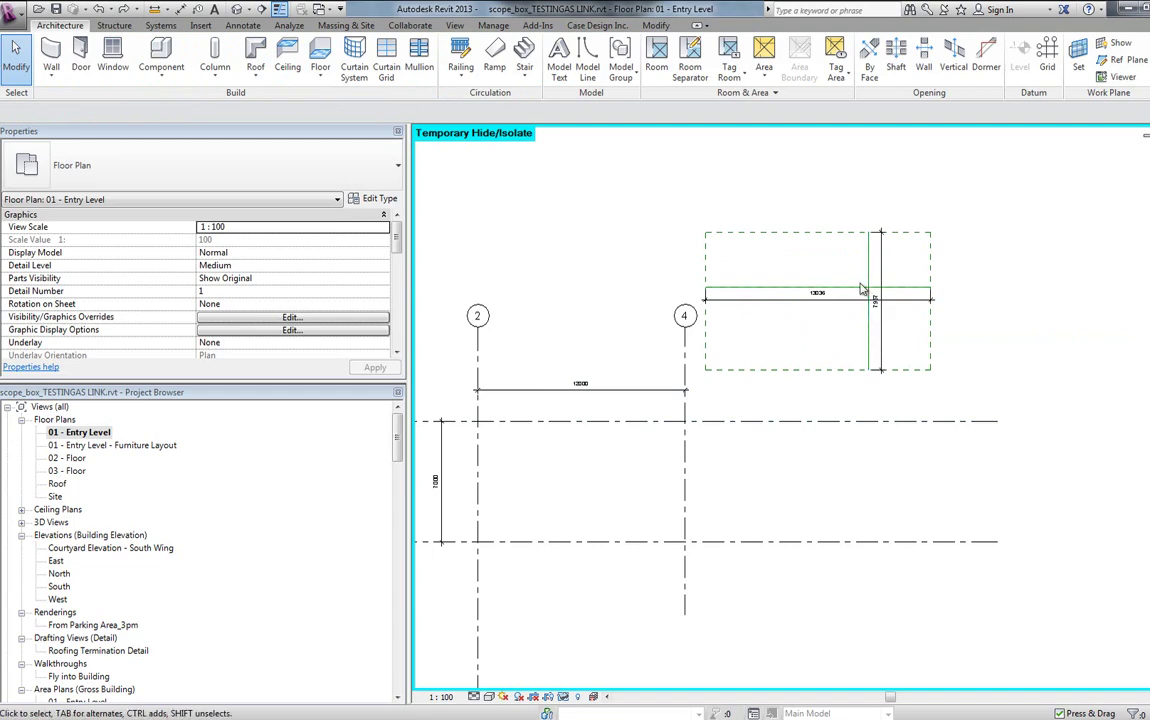
Move the scope box with its reference planes, model lines and dimensions so that the box's upper edge lies on grid A
{"action": "left_click", "coordinate": [869, 273]}
{"action": "left_click", "coordinate": [880, 262], "text": "ctrl"}
{"action": "left_click", "coordinate": [985, 262]}
{"action": "left_click", "coordinate": [847, 290]}
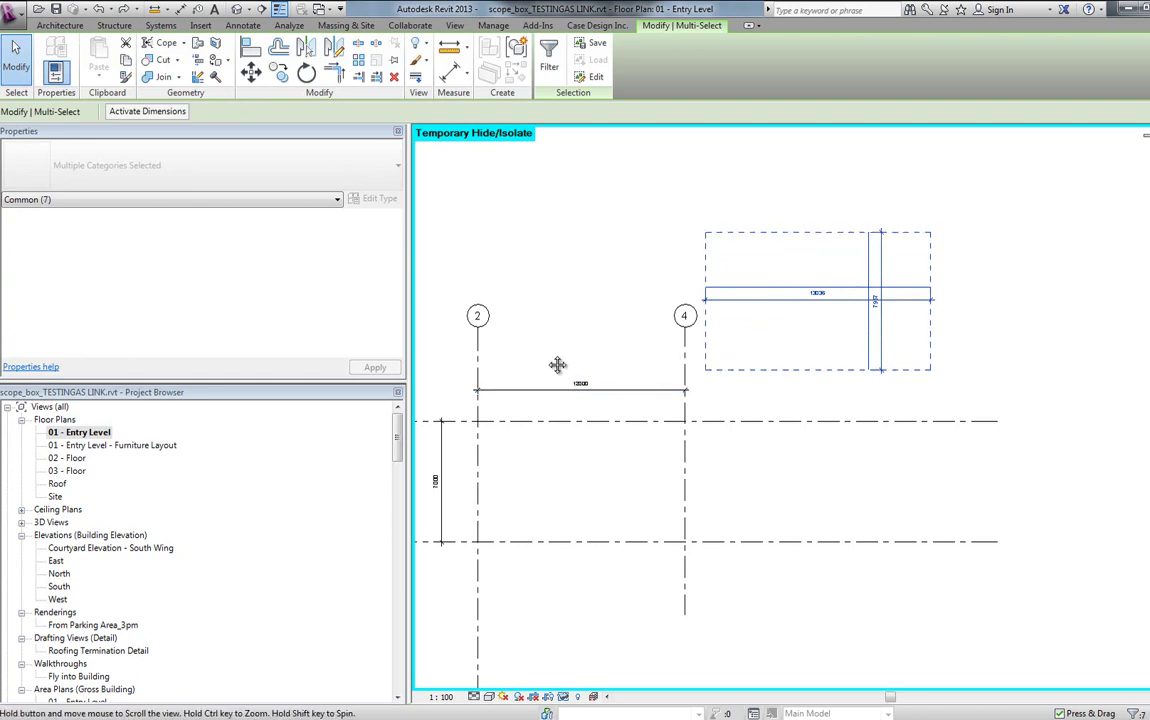
{"action": "middle_click_drag", "start_coordinate": [565, 362], "coordinate": [696, 354]}
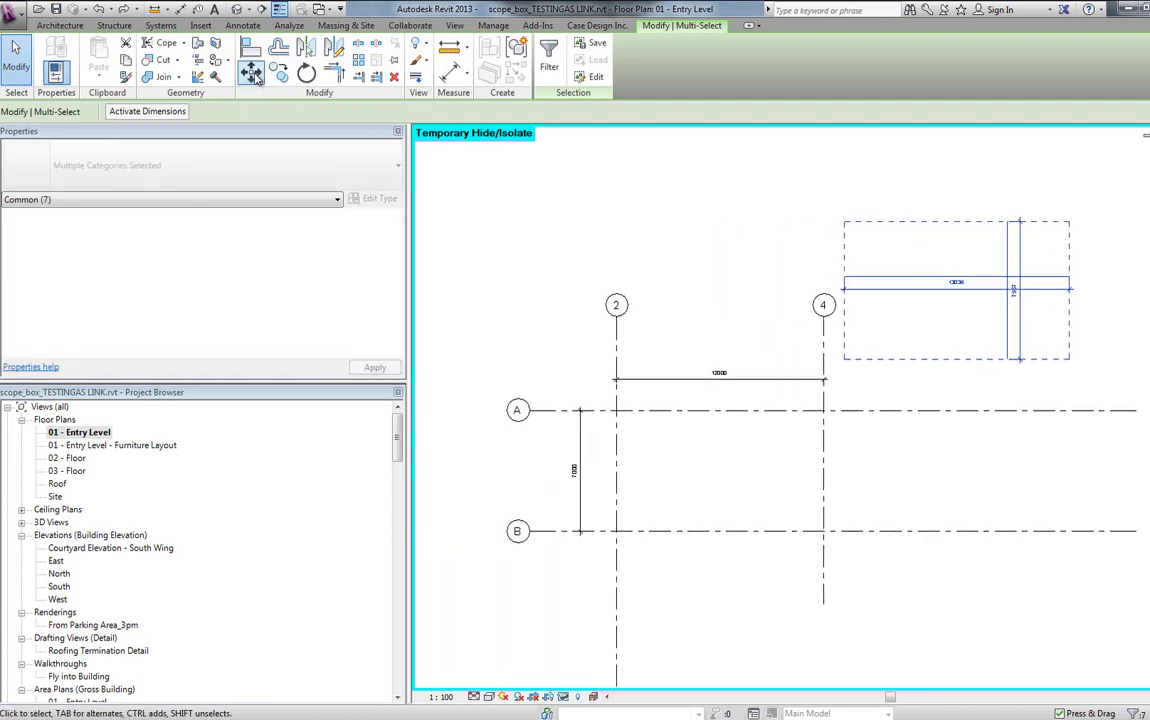
{"action": "left_click", "coordinate": [253, 74]}
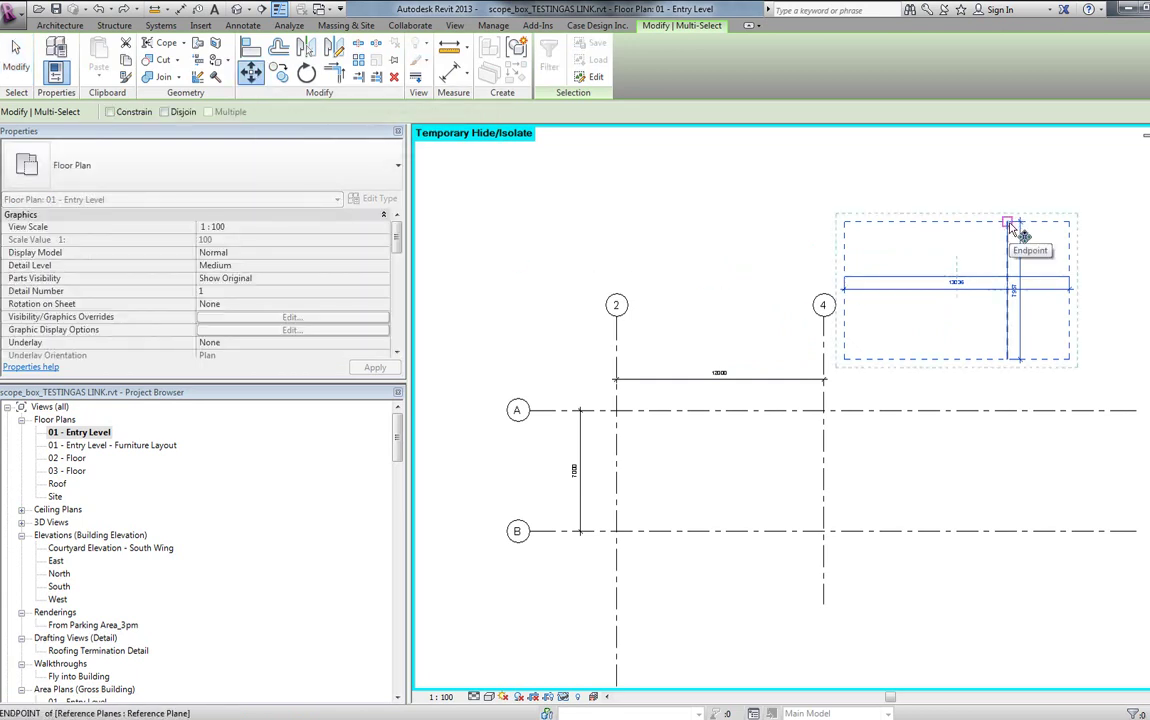
{"action": "left_click", "coordinate": [1008, 223]}
{"action": "left_click", "coordinate": [738, 410]}
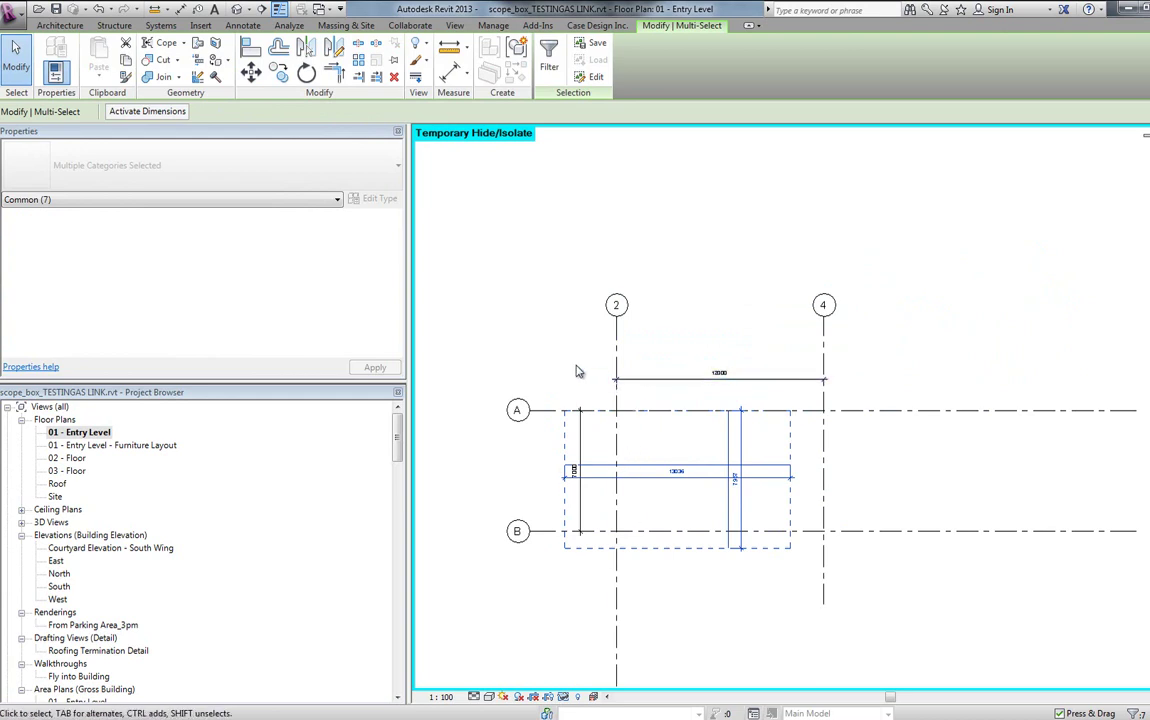
Move the same group horizontally until the scope box's left edge lies on grid 2, and leave only the scope box selected
{"action": "left_click", "coordinate": [252, 74]}
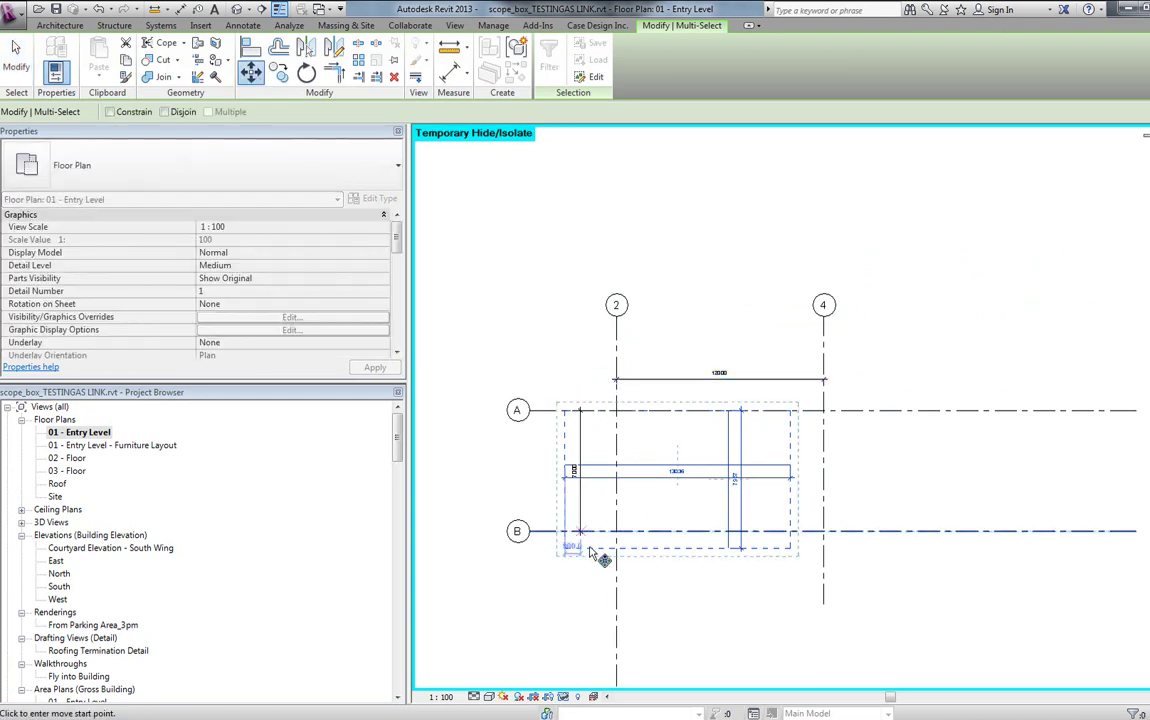
{"action": "left_click", "coordinate": [567, 470]}
{"action": "left_click", "coordinate": [617, 470]}
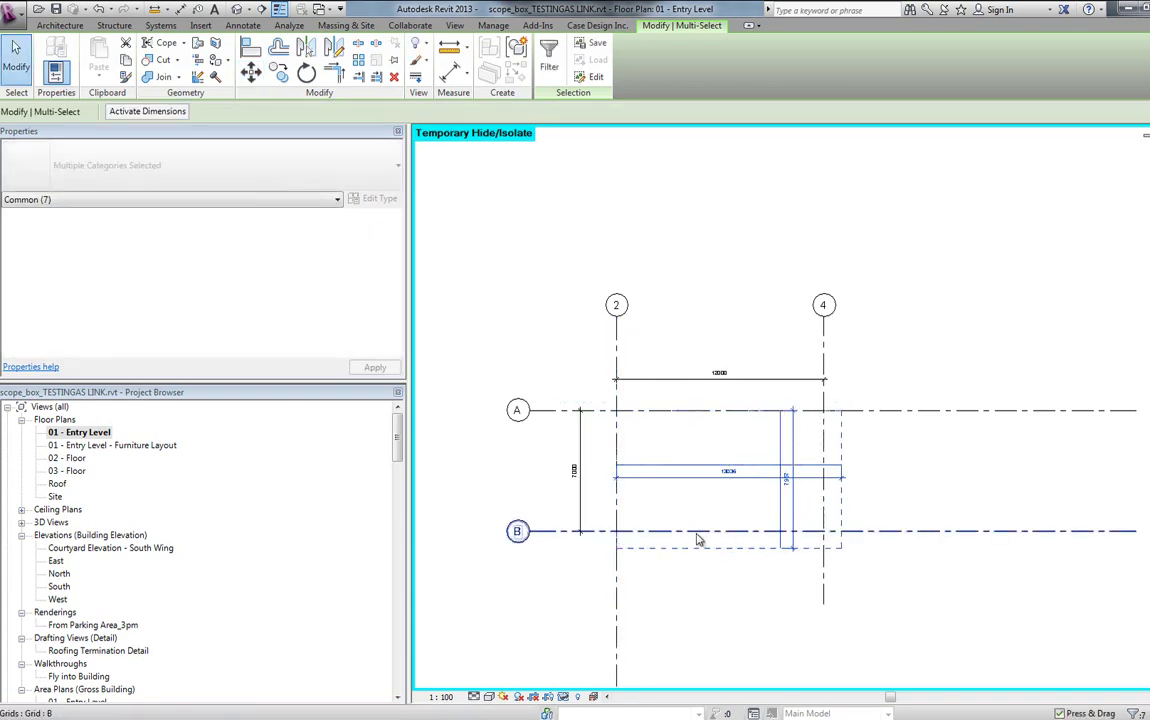
{"action": "scroll", "coordinate": [697, 538], "scroll_direction": "down", "scroll_amount": 1}
{"action": "key", "text": "Escape"}
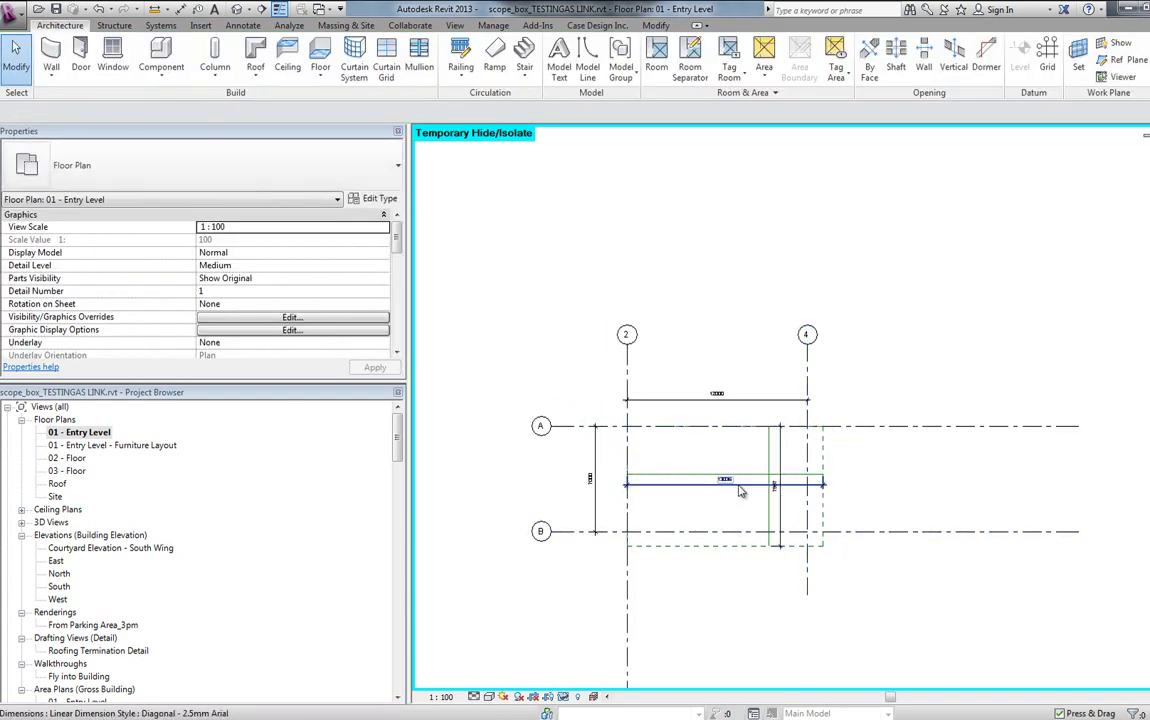
{"action": "left_click", "coordinate": [736, 486]}
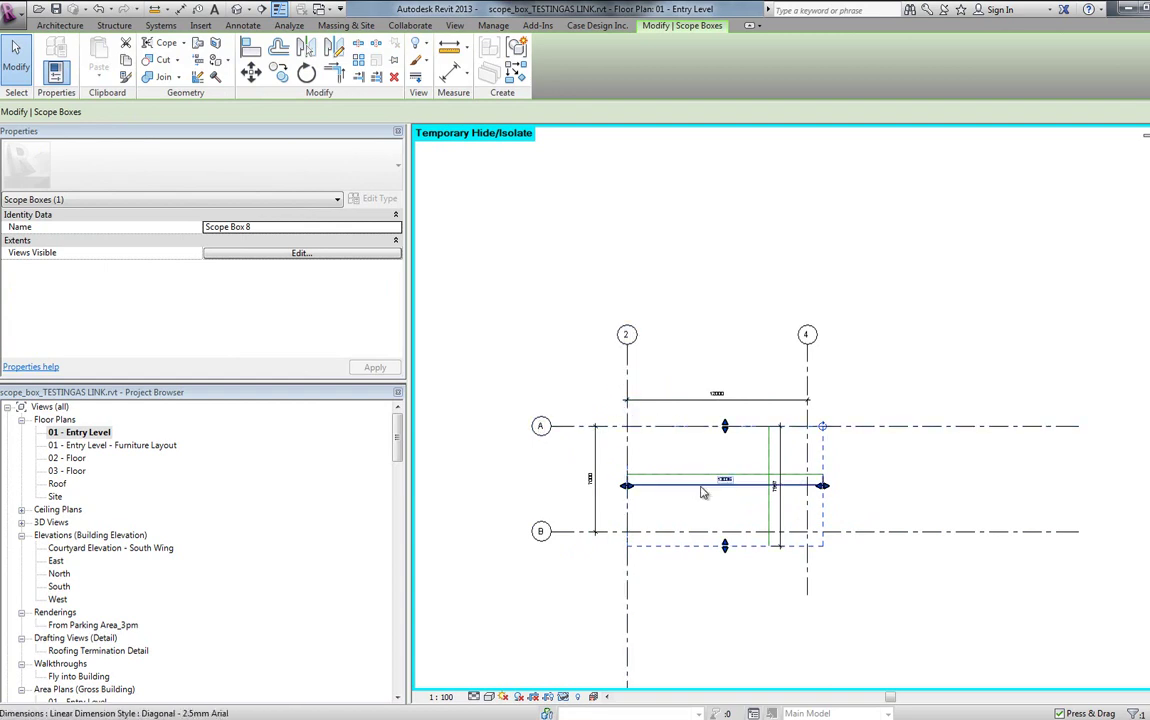
Move the scope box with its reference planes, model lines and dimensions clear of the grids, above and to the right of grid 4
{"action": "key", "text": "Escape"}
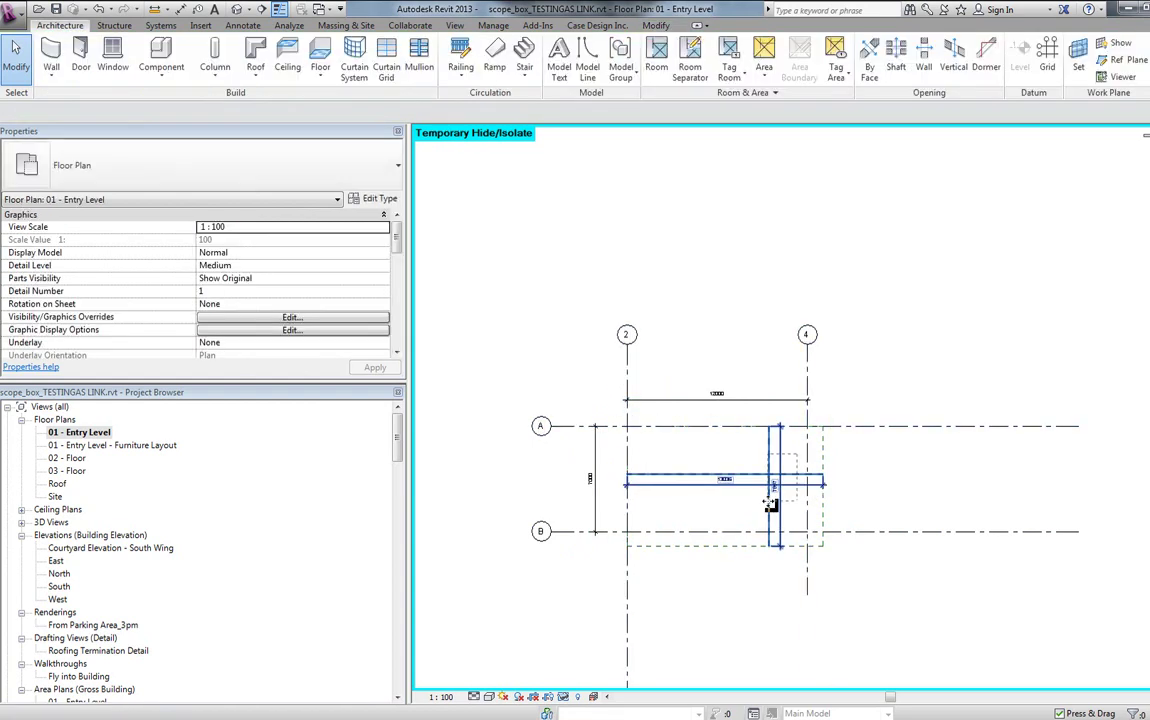
{"action": "left_click", "coordinate": [770, 505]}
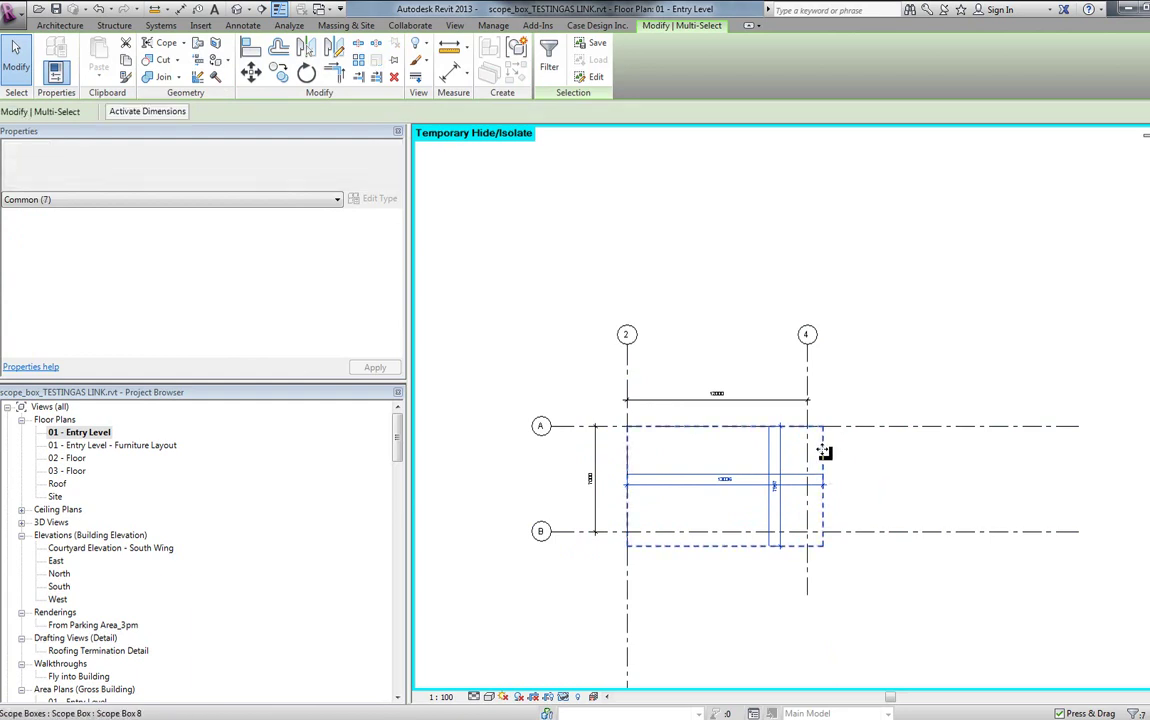
{"action": "left_click_drag", "start_coordinate": [824, 452], "coordinate": [1021, 226]}
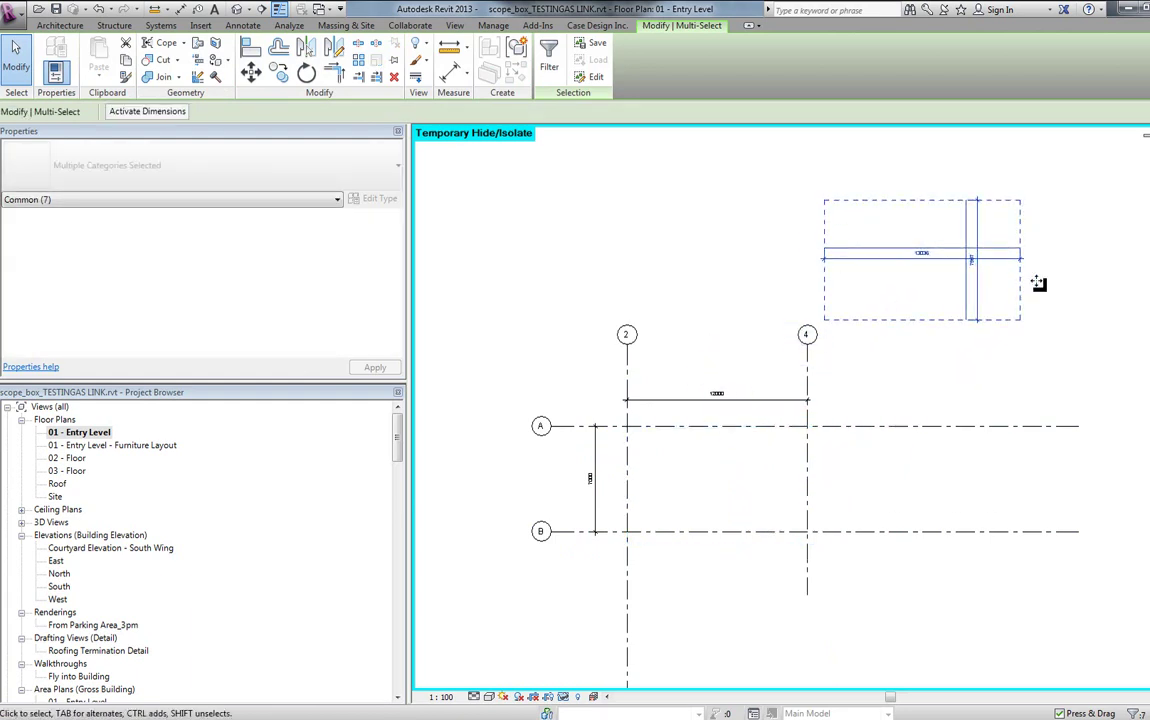
{"action": "scroll", "coordinate": [995, 255], "scroll_direction": "up", "scroll_amount": 5}
{"action": "scroll", "coordinate": [1005, 290], "scroll_direction": "down", "scroll_amount": 4}
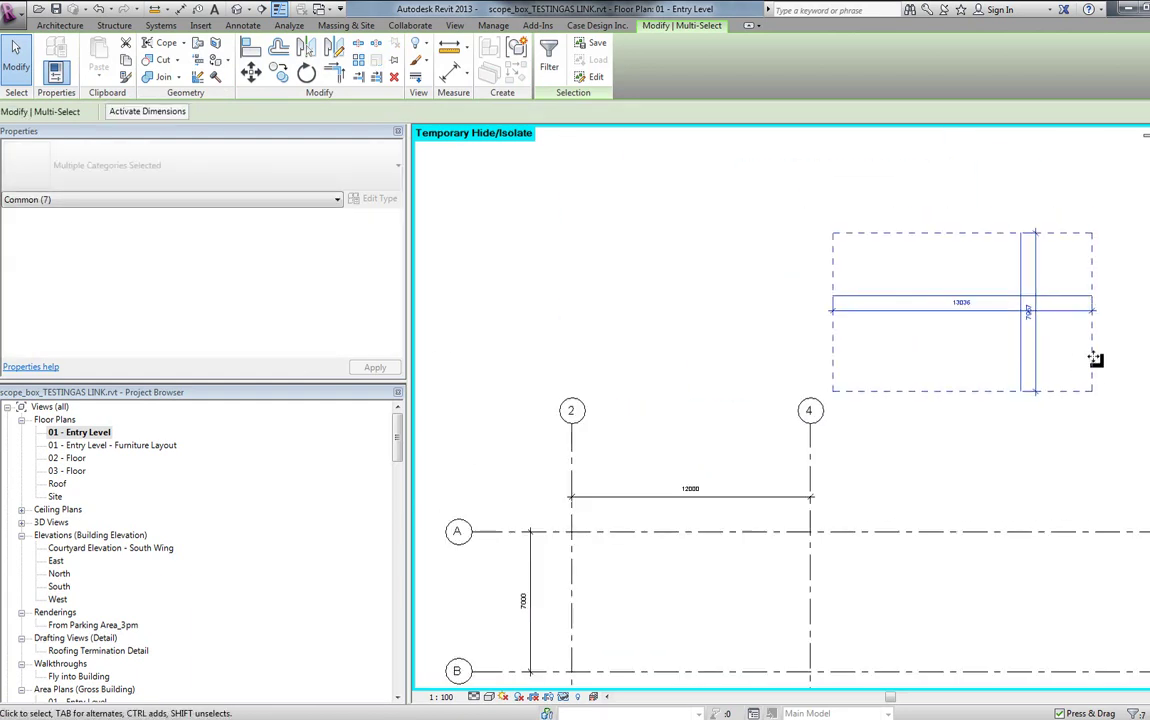
{"action": "middle_click_drag", "start_coordinate": [830, 531], "coordinate": [819, 473]}
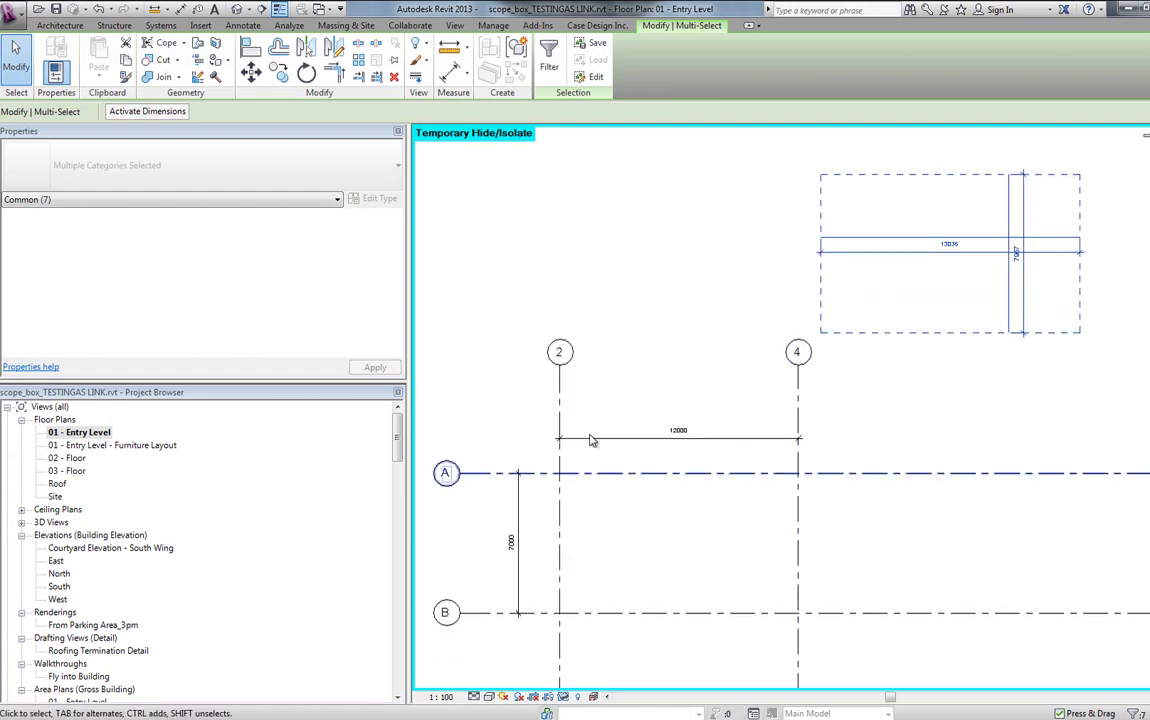
Draw a horizontal model line from grid 2 to grid 4 above grid A, and a vertical one from grid A to grid B beside grid 2
{"action": "left_click", "coordinate": [78, 26]}
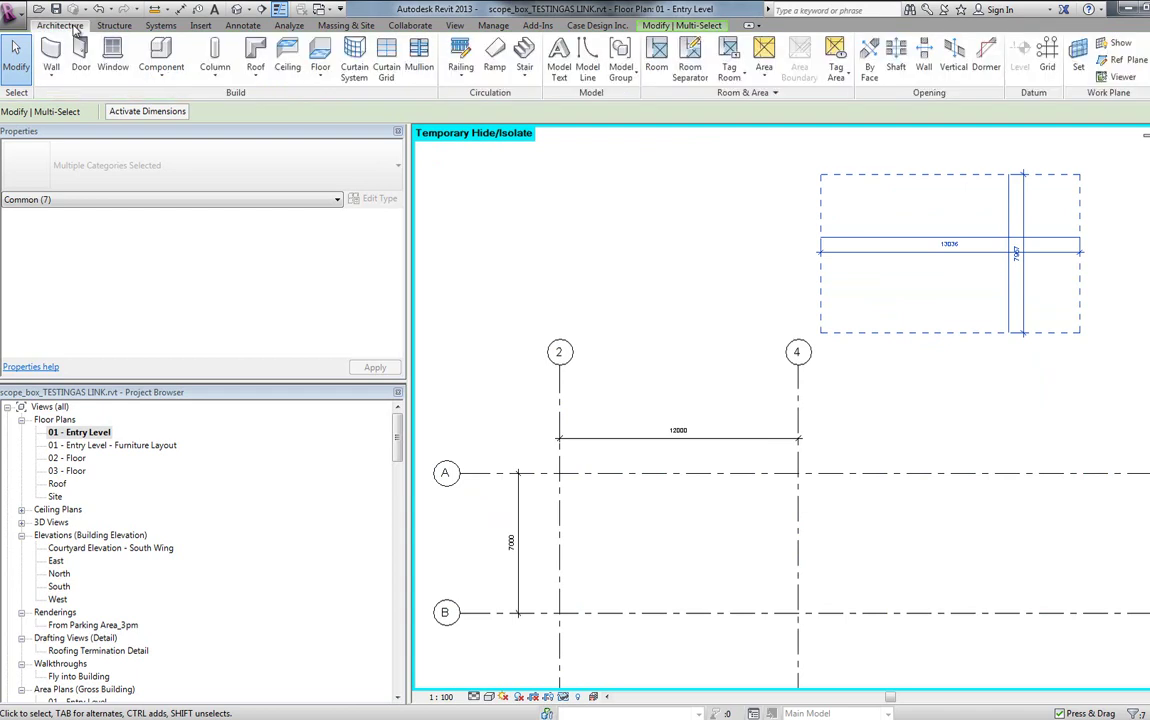
{"action": "left_click", "coordinate": [587, 68]}
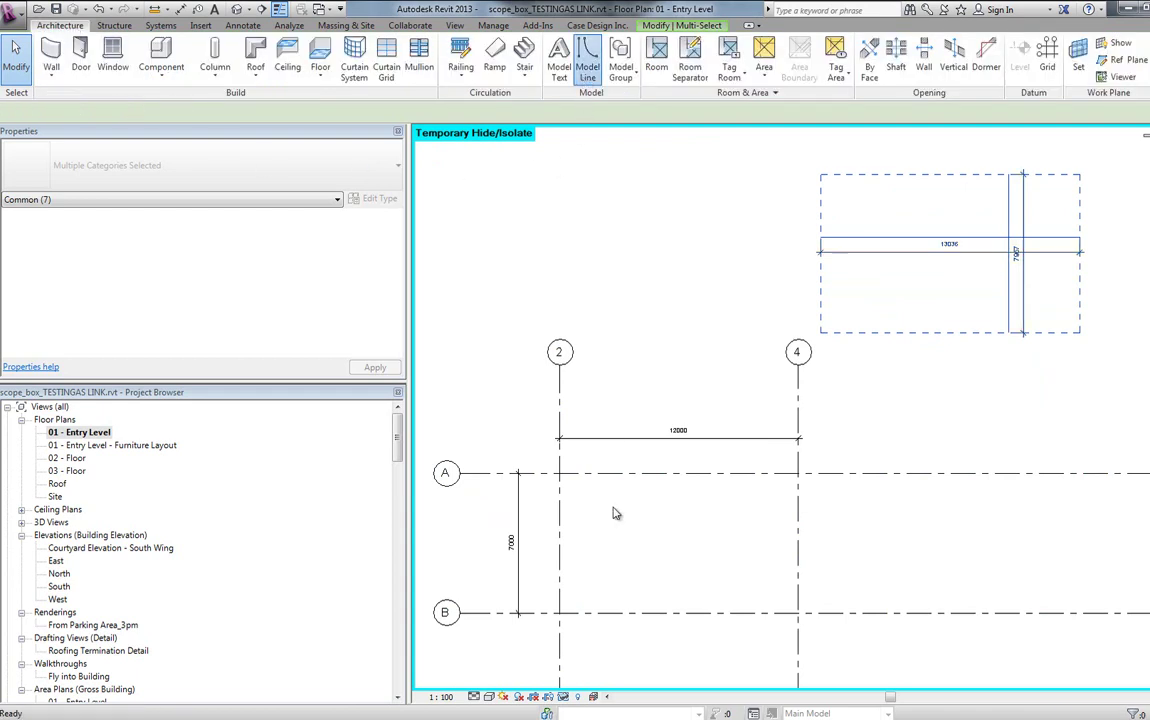
{"action": "left_click", "coordinate": [559, 458]}
{"action": "left_click", "coordinate": [798, 458]}
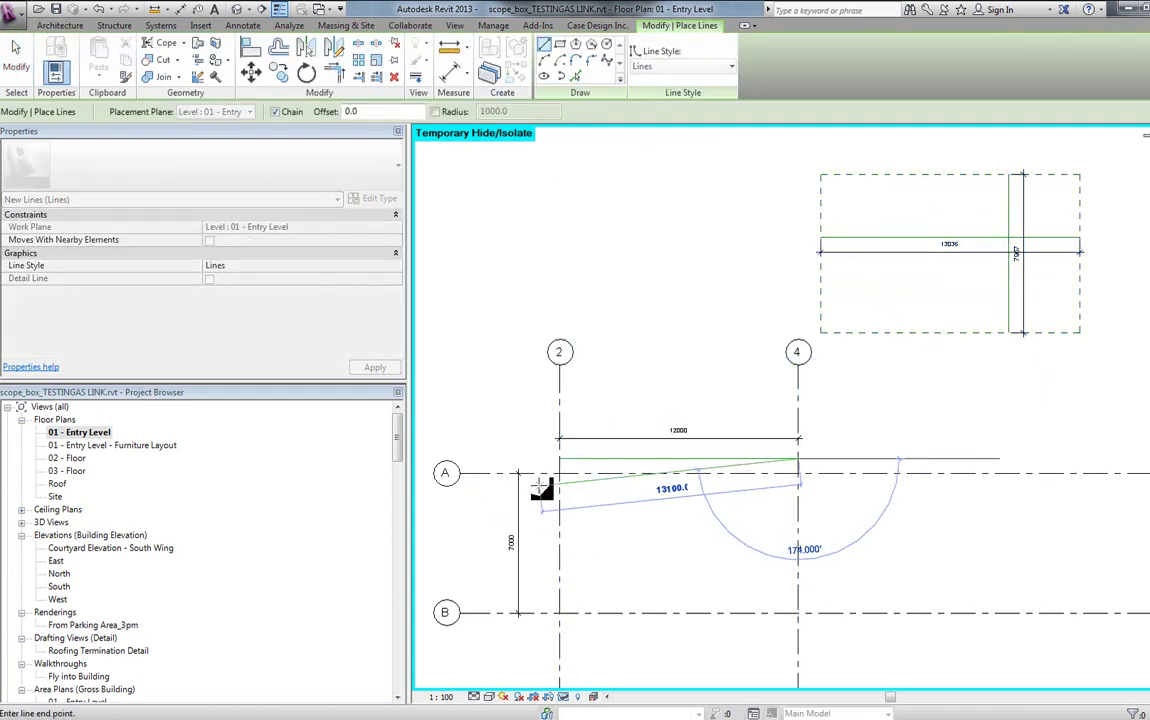
{"action": "left_click", "coordinate": [548, 474]}
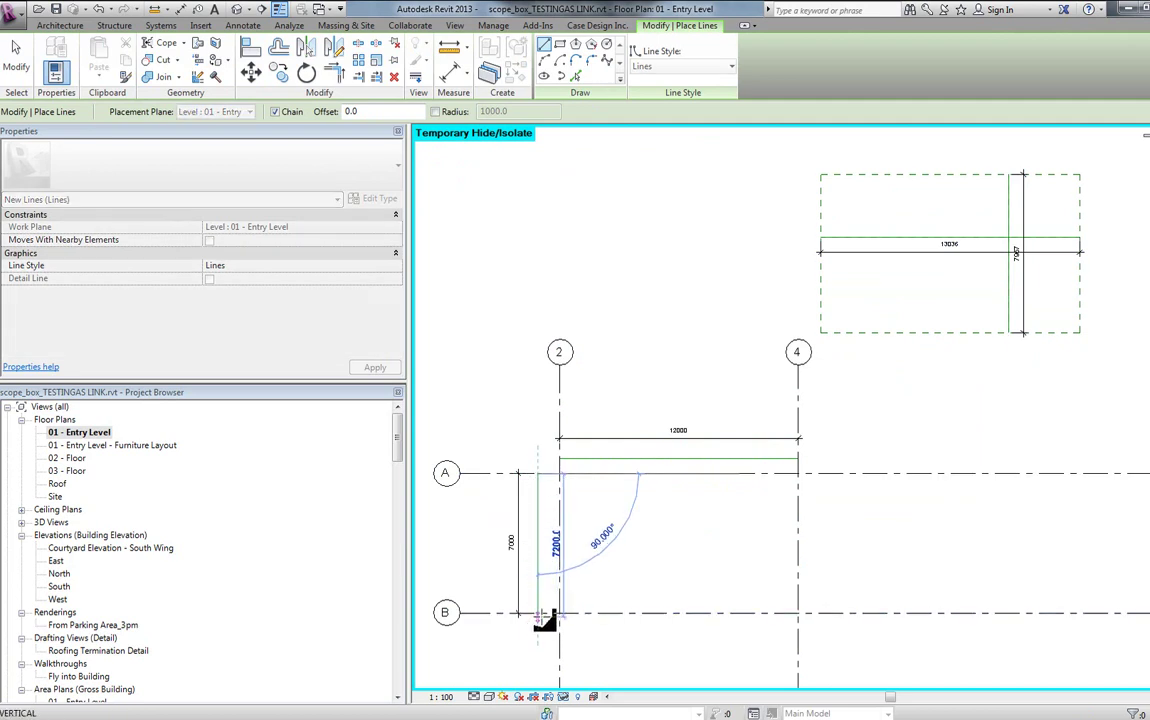
{"action": "left_click", "coordinate": [546, 613]}
{"action": "key", "text": "Escape"}
{"action": "key", "text": "Escape"}
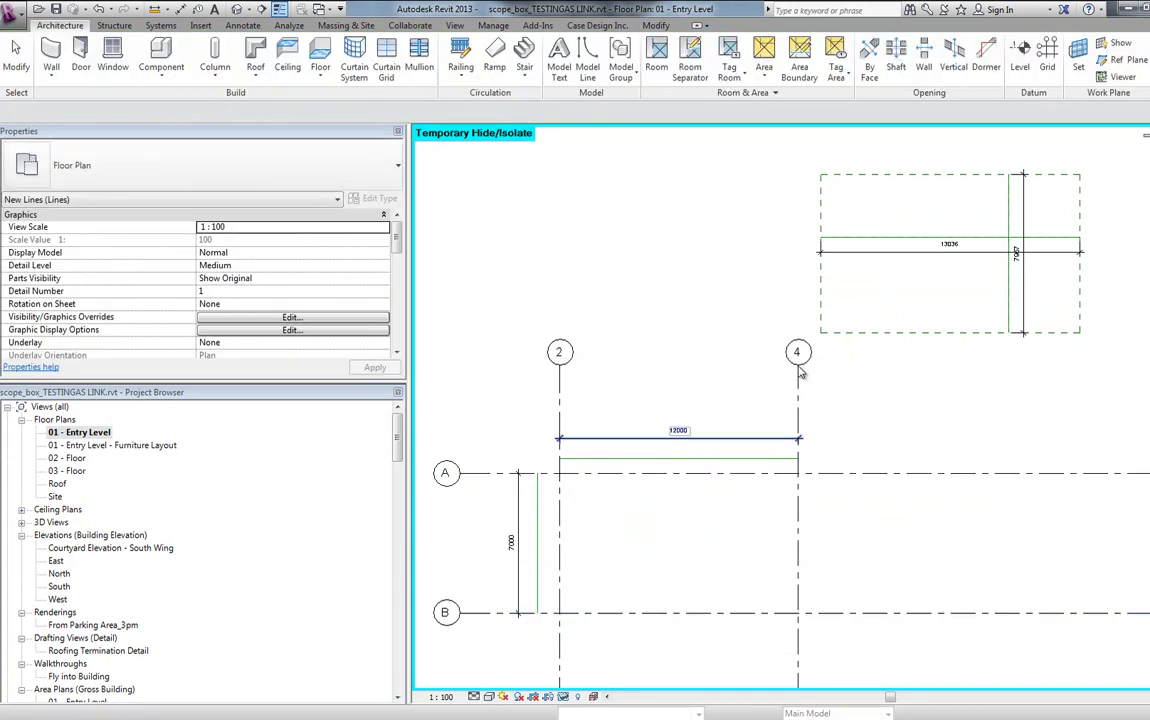
Move the scope box group so the midpoint of its horizontal line meets the midpoint of the model line between grids 2 and 4
{"action": "left_click_drag", "start_coordinate": [805, 150], "coordinate": [1008, 330]}
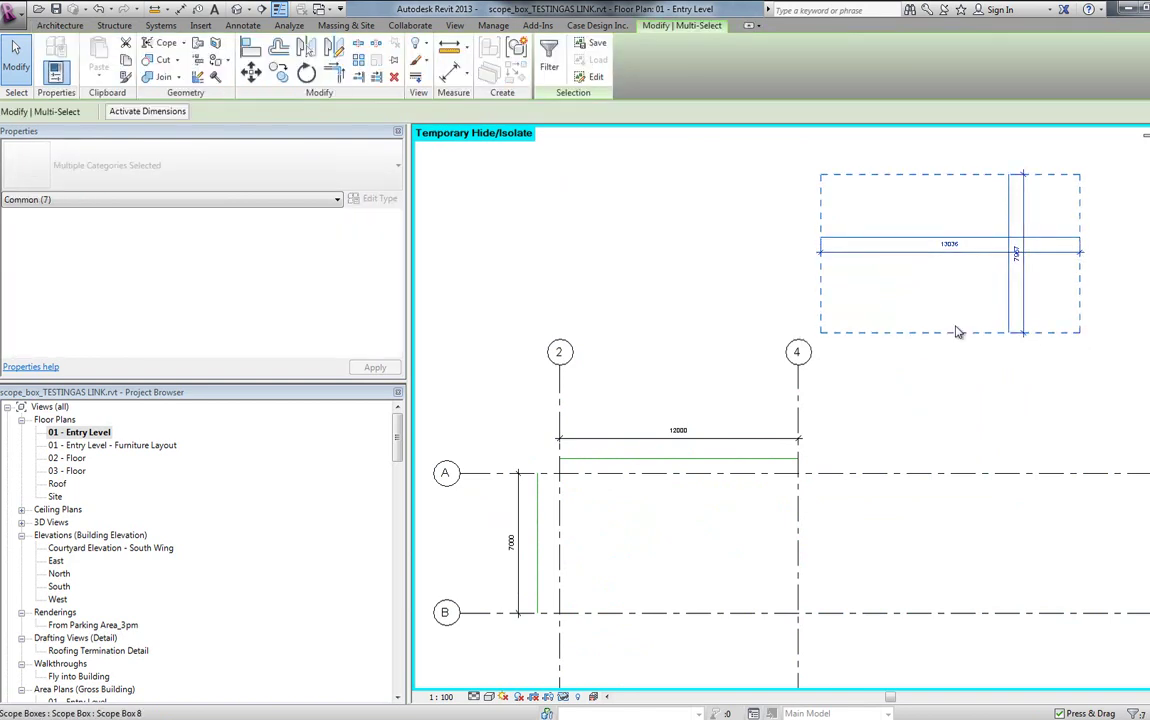
{"action": "left_click", "coordinate": [251, 72]}
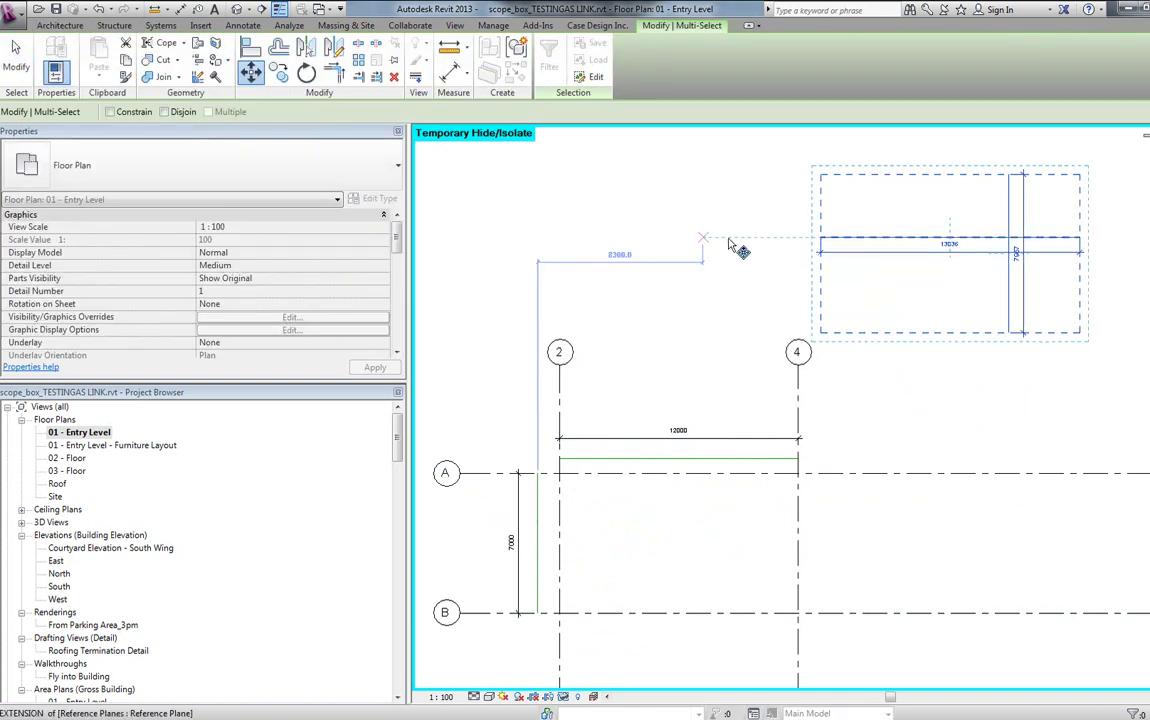
{"action": "left_click", "coordinate": [950, 245]}
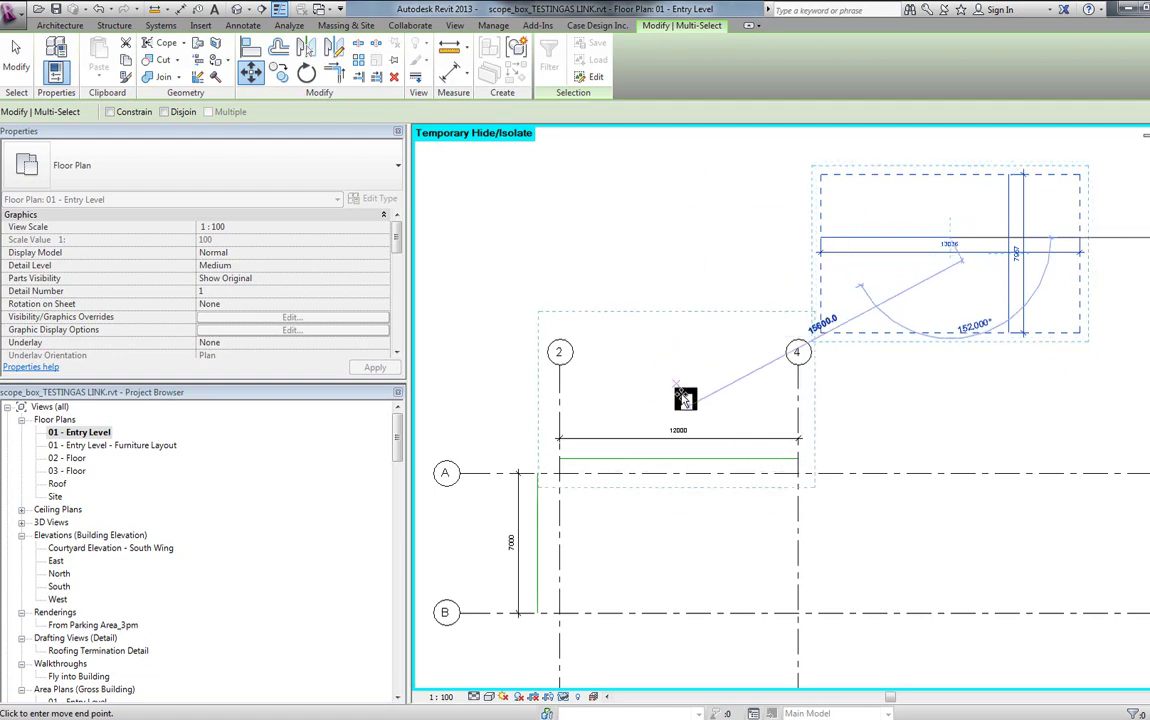
{"action": "left_click", "coordinate": [679, 462]}
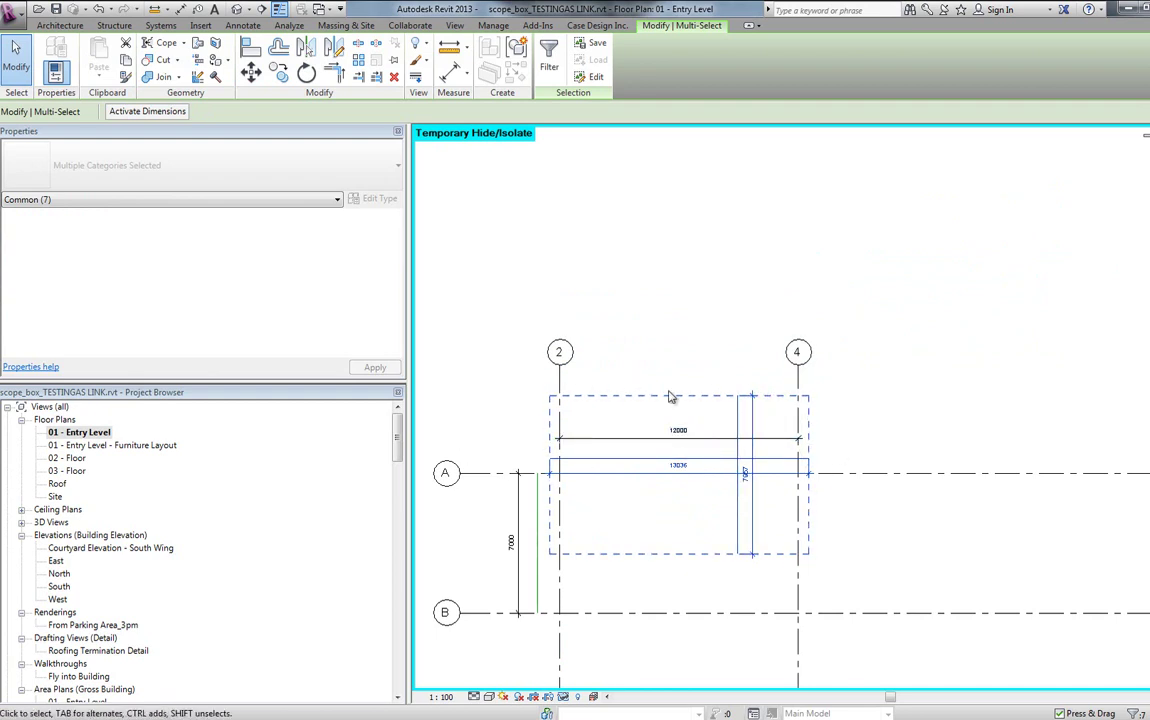
{"action": "scroll", "coordinate": [655, 505], "scroll_direction": "down", "scroll_amount": 1}
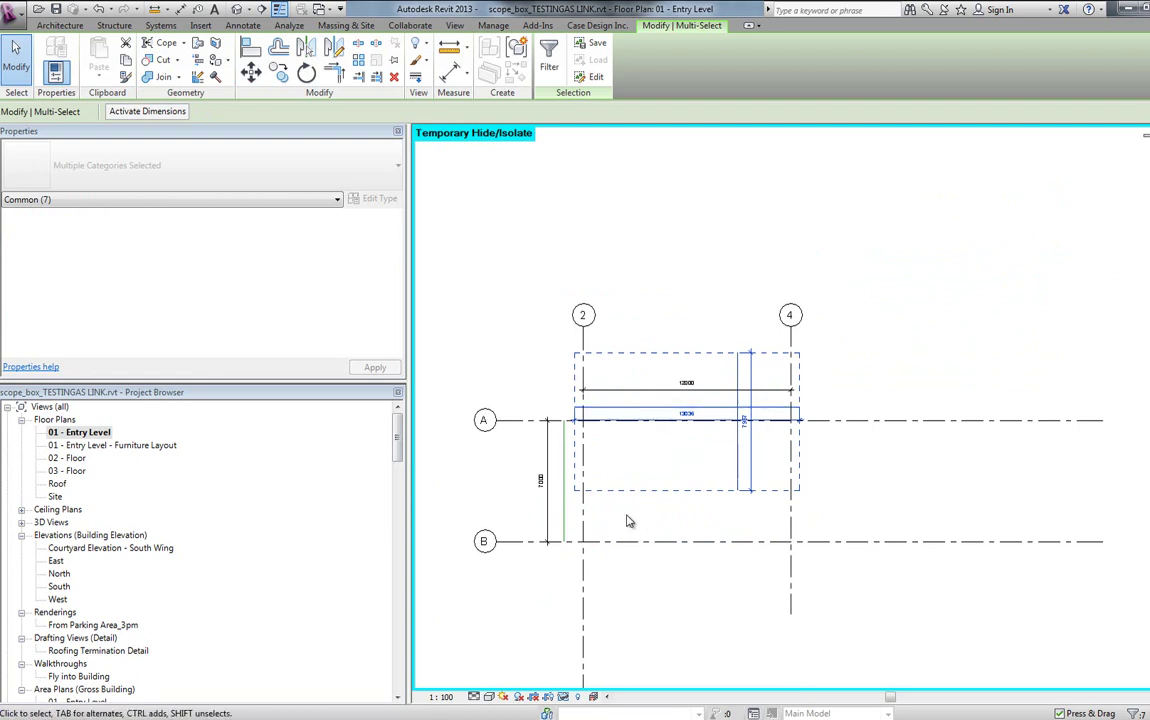
Move the vertical model line between grids A and B horizontally to about 2486 mm right of grid 2
{"action": "left_click", "coordinate": [566, 522]}
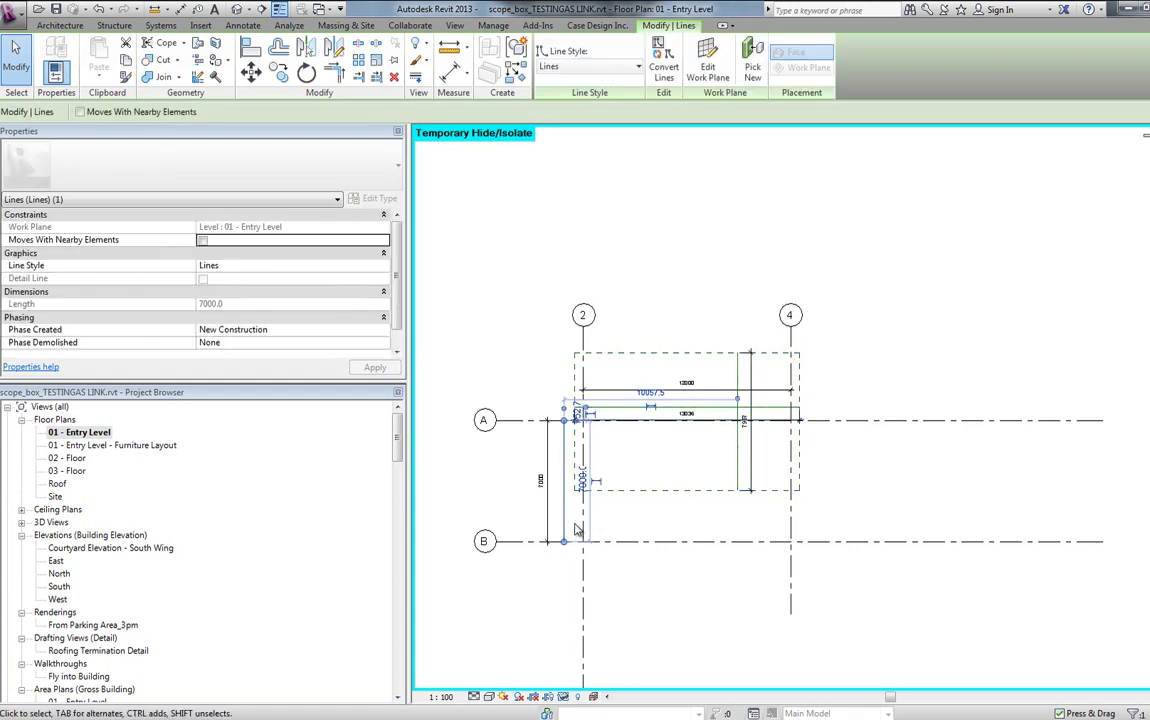
{"action": "left_click", "coordinate": [251, 71]}
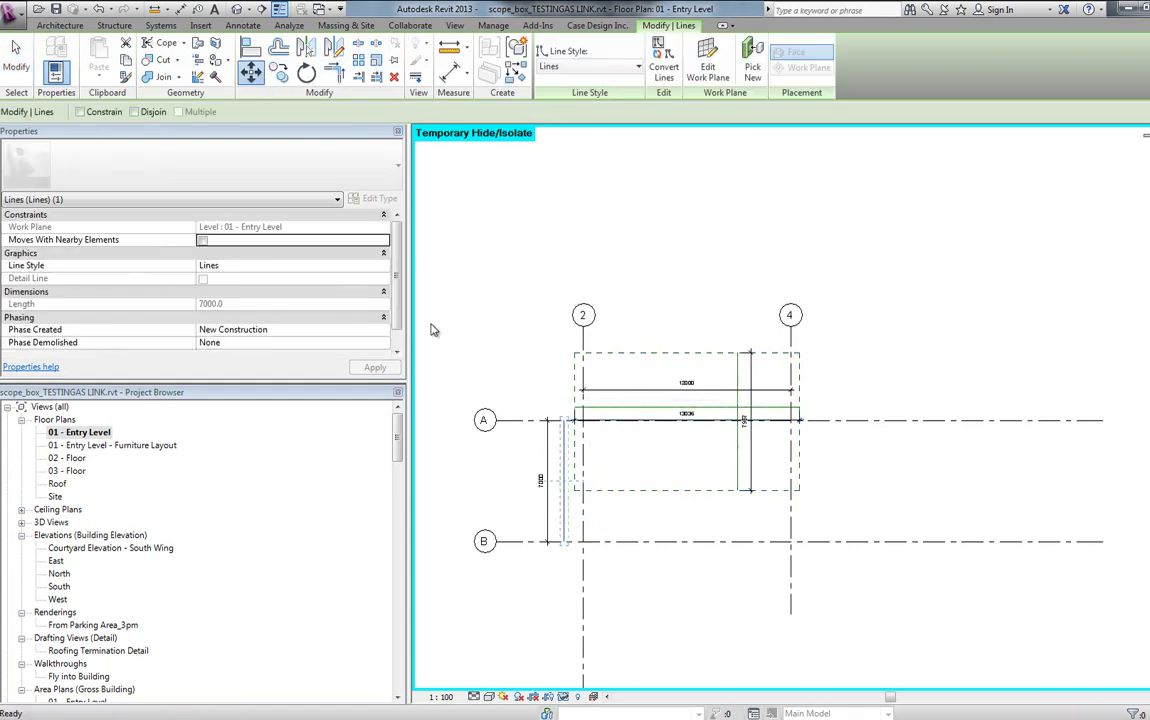
{"action": "left_click", "coordinate": [512, 507]}
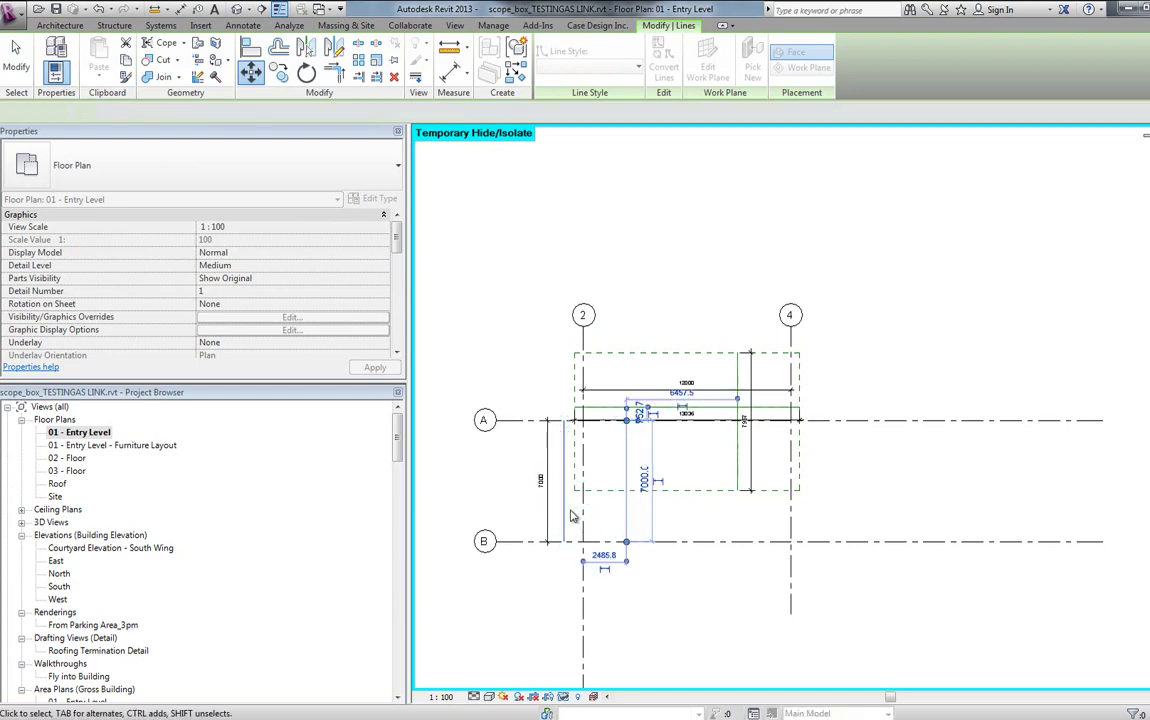
{"action": "left_click", "coordinate": [575, 510]}
{"action": "key", "text": "Escape"}
Move the scope box group from the midpoint of its vertical line to the midpoint of the model line between grids A and B
{"action": "left_click_drag", "start_coordinate": [772, 373], "coordinate": [645, 345]}
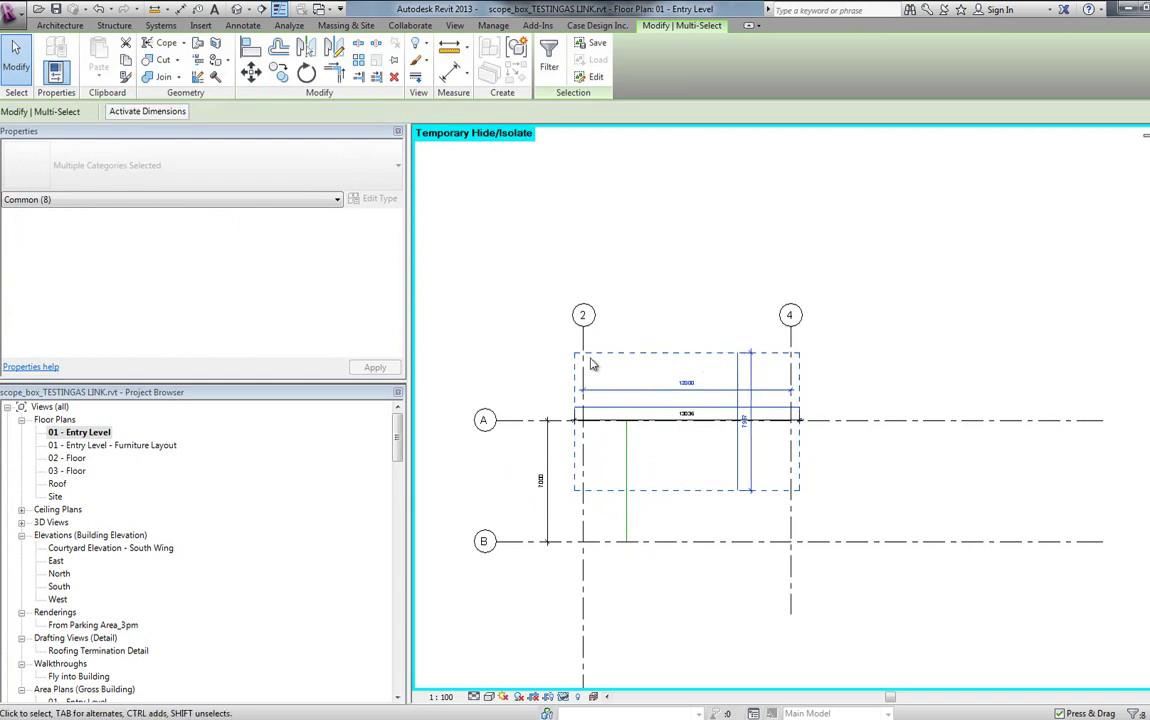
{"action": "left_click", "coordinate": [254, 77]}
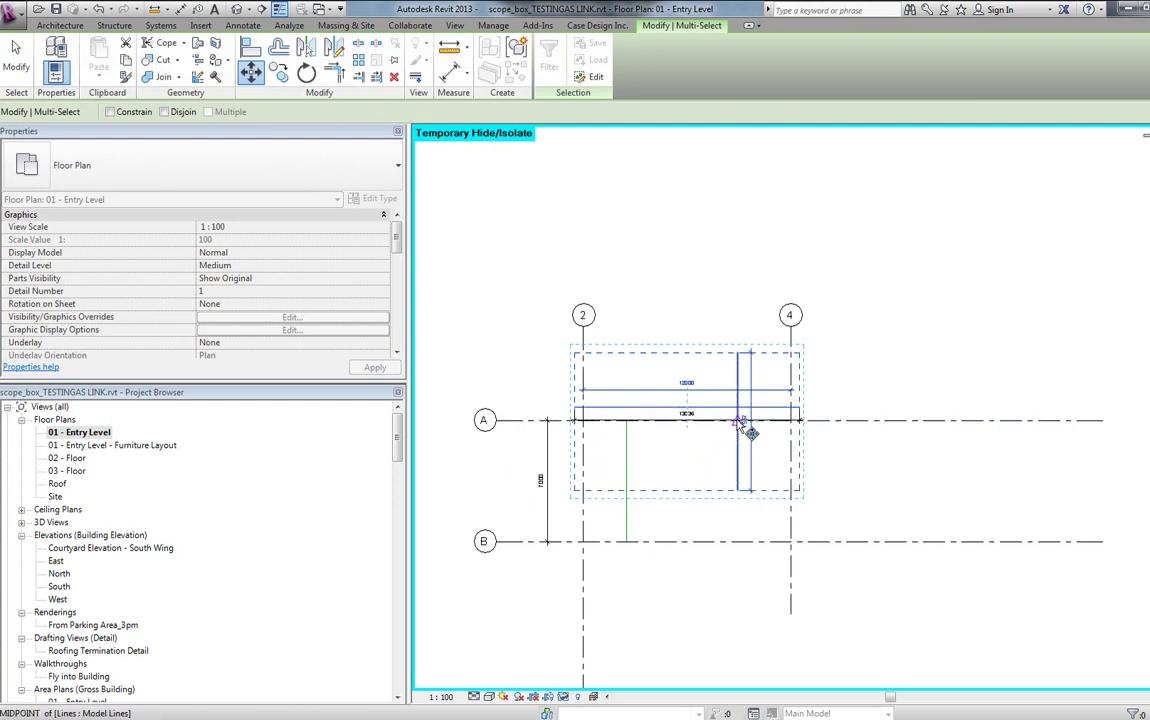
{"action": "left_click", "coordinate": [740, 422]}
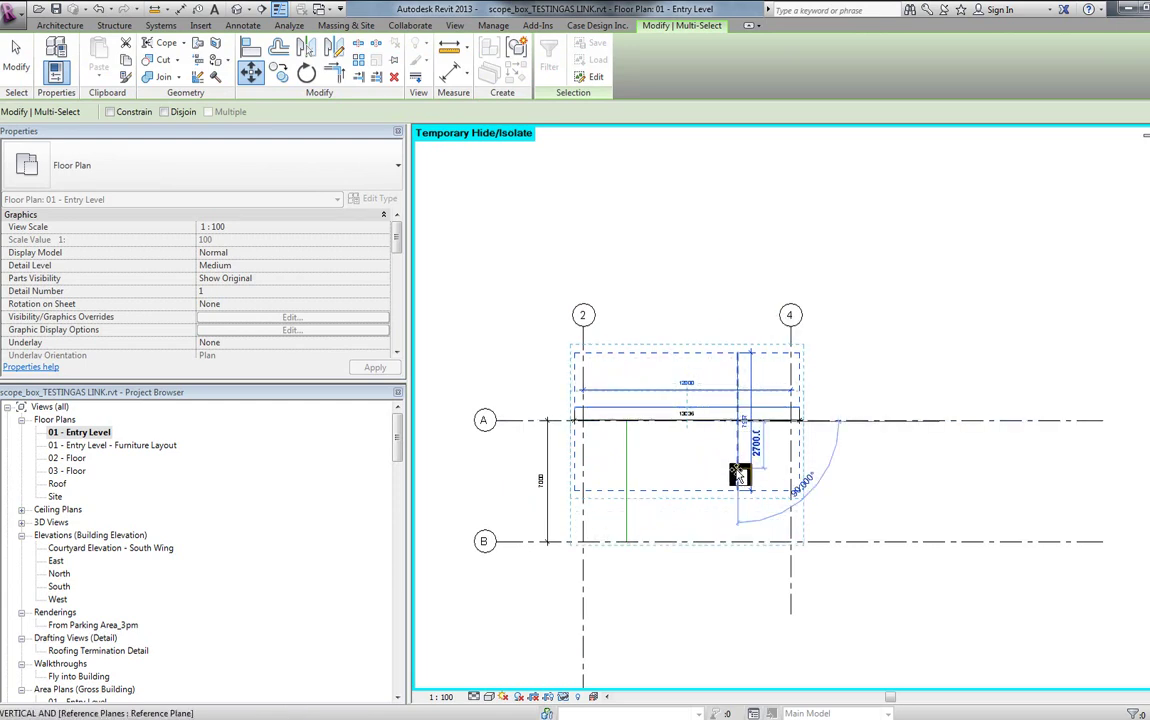
{"action": "left_click", "coordinate": [632, 485]}
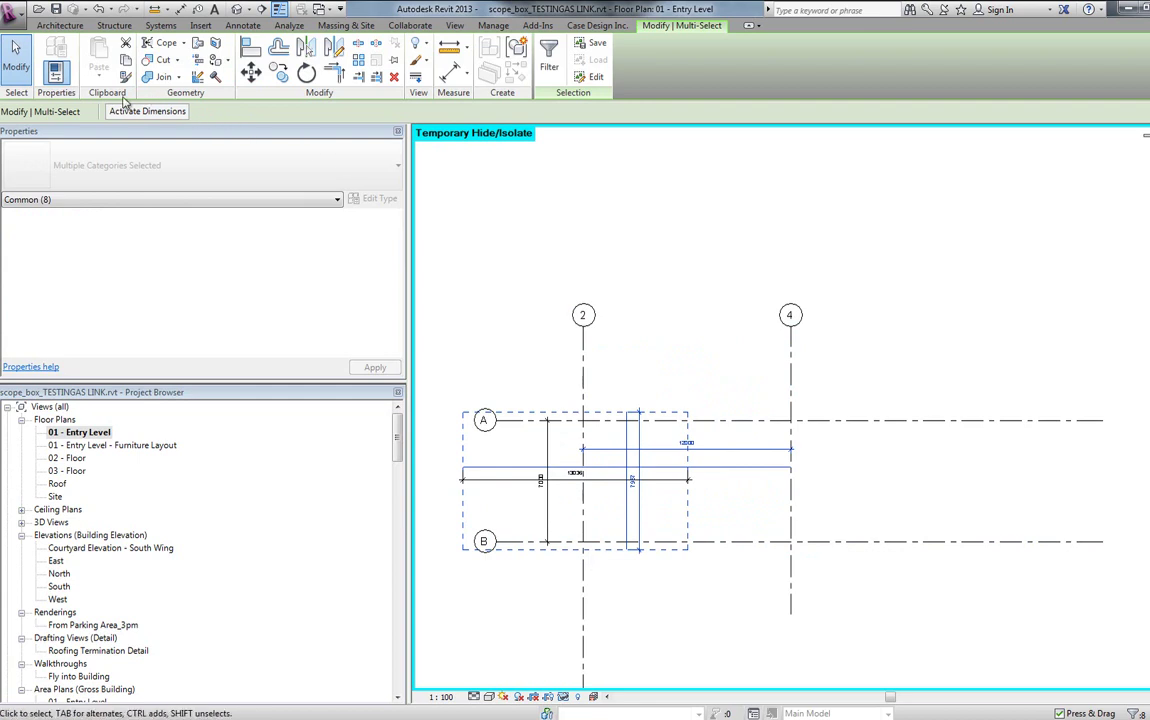
{"action": "left_click", "coordinate": [60, 25]}
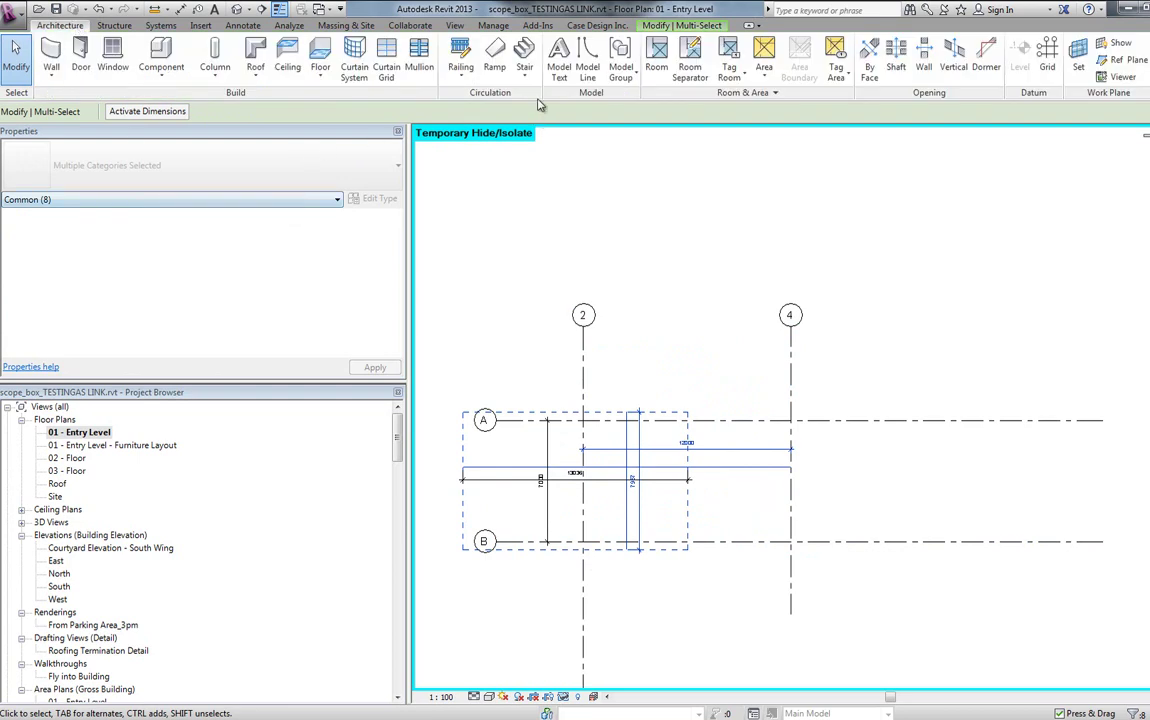
{"action": "left_click", "coordinate": [587, 62]}
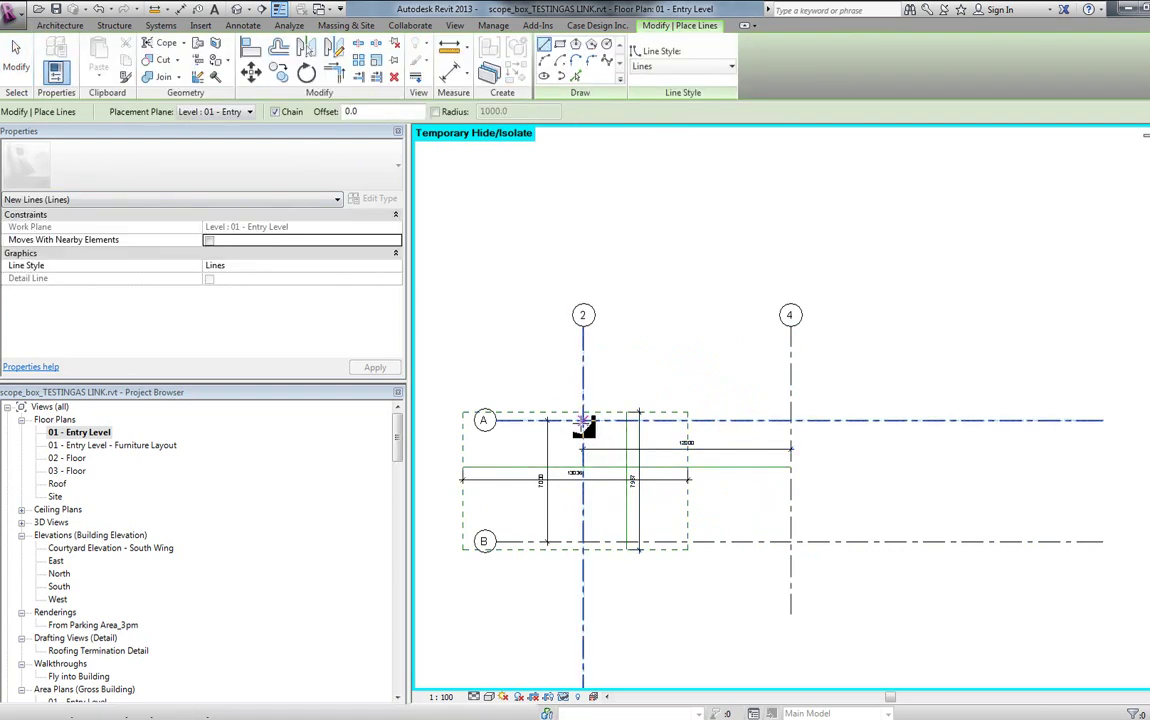
{"action": "left_click", "coordinate": [583, 425]}
{"action": "key", "text": "Escape"}
{"action": "key", "text": "Escape"}
Undo the last three moves and the two model lines drawn between the grids
{"action": "scroll", "coordinate": [719, 500], "scroll_direction": "down", "scroll_amount": 2}
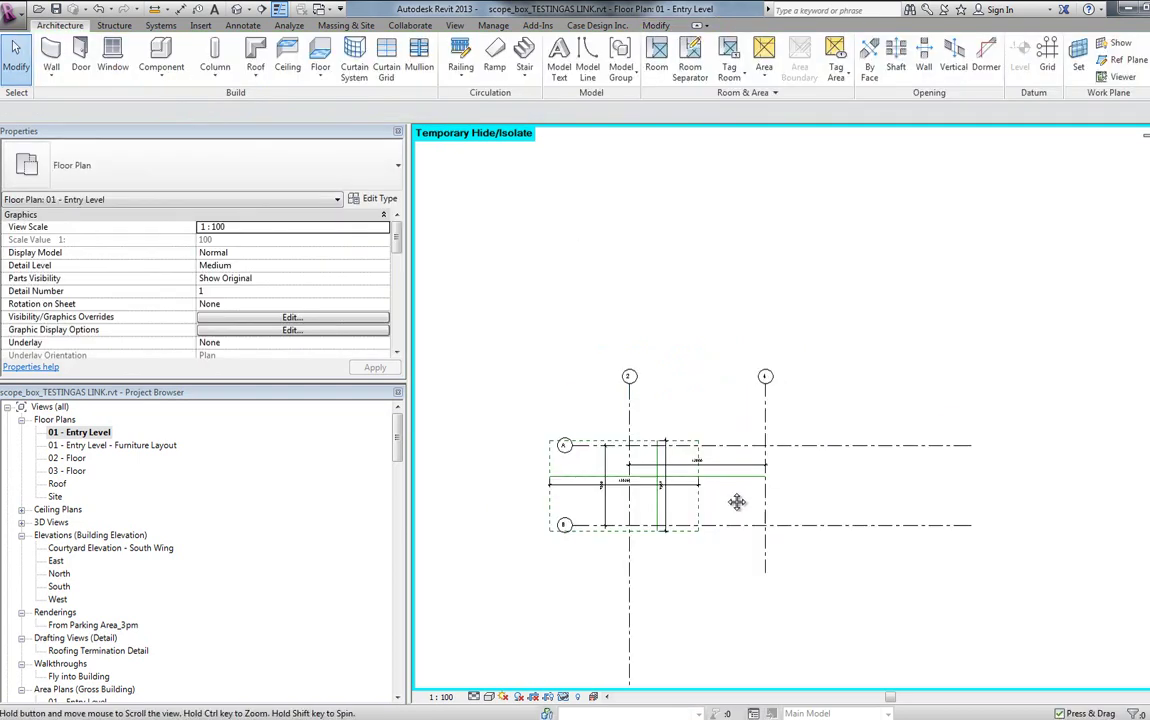
{"action": "scroll", "coordinate": [636, 497], "scroll_direction": "up", "scroll_amount": 3}
{"action": "middle_click_drag", "start_coordinate": [811, 500], "coordinate": [816, 454]}
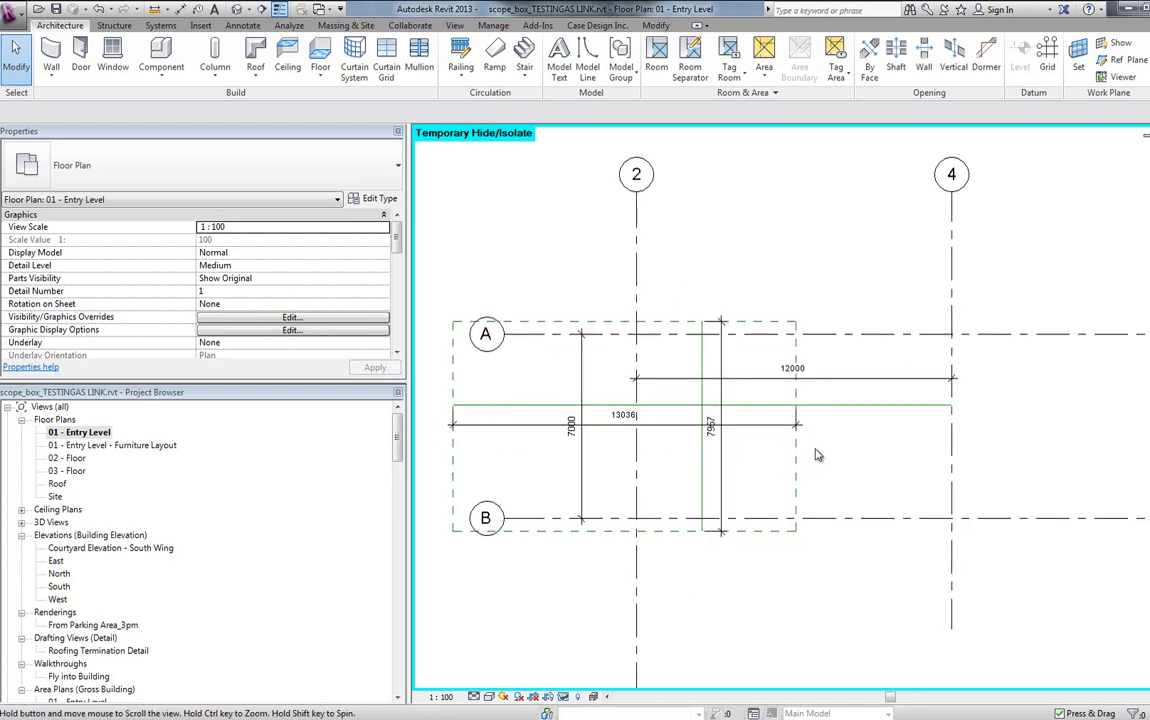
{"action": "left_click", "coordinate": [721, 410]}
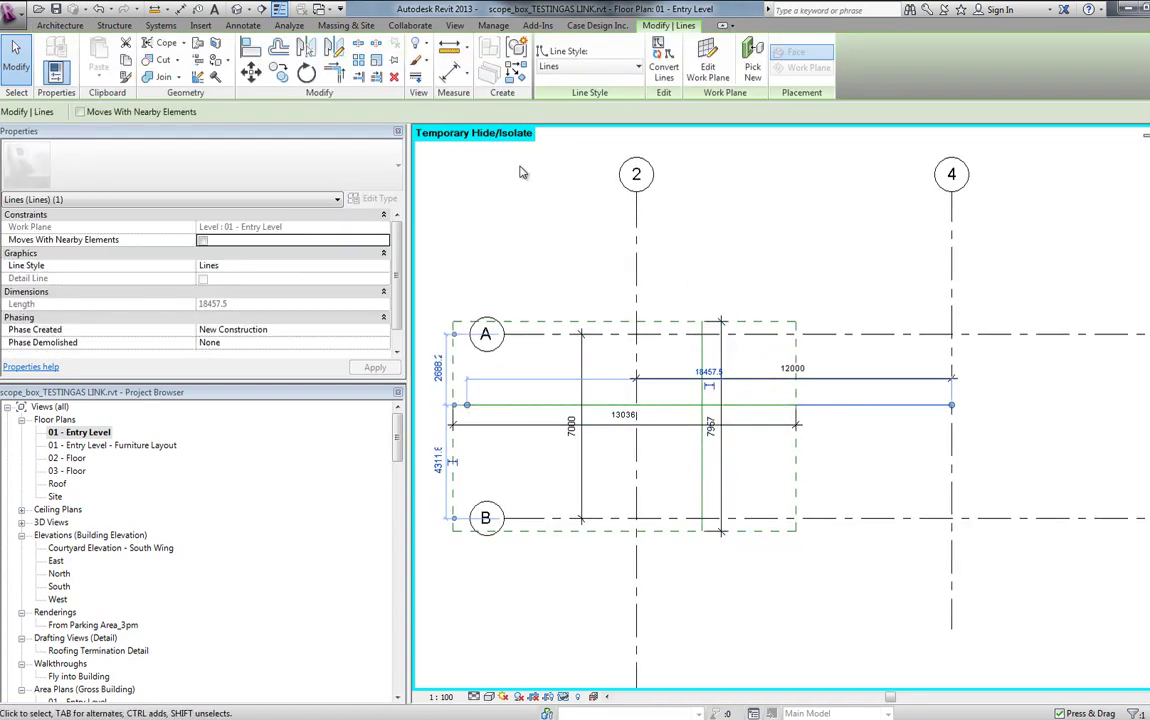
{"action": "left_click", "coordinate": [117, 9]}
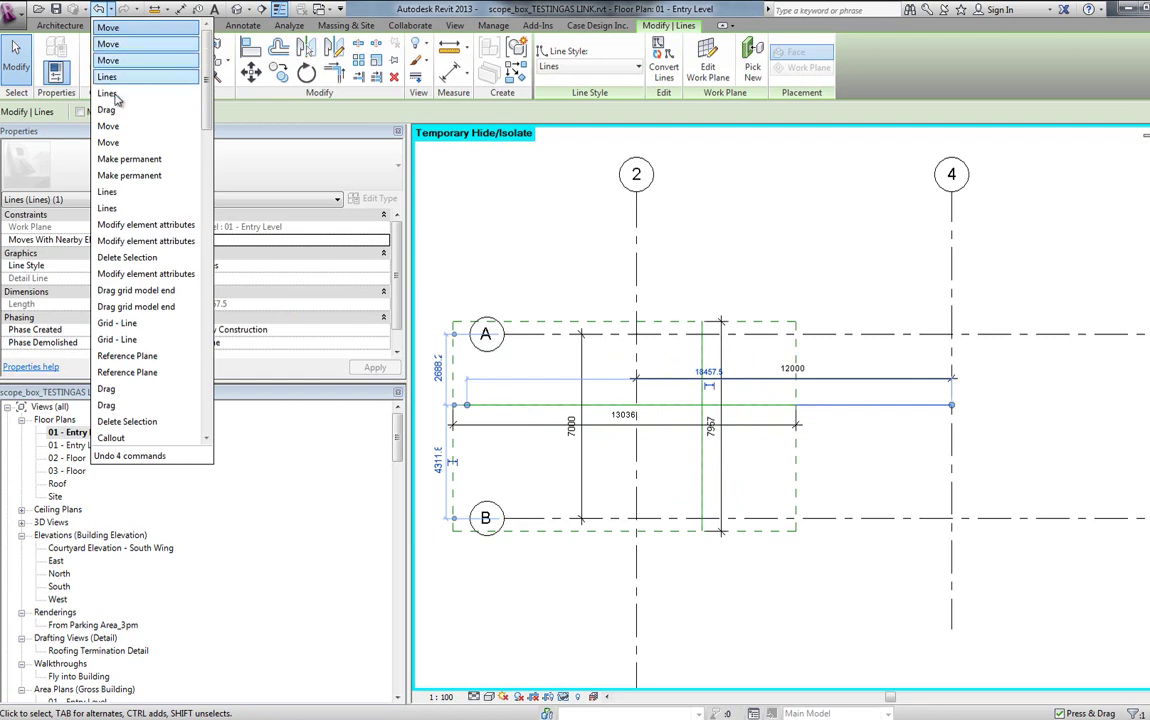
{"action": "left_click", "coordinate": [110, 134]}
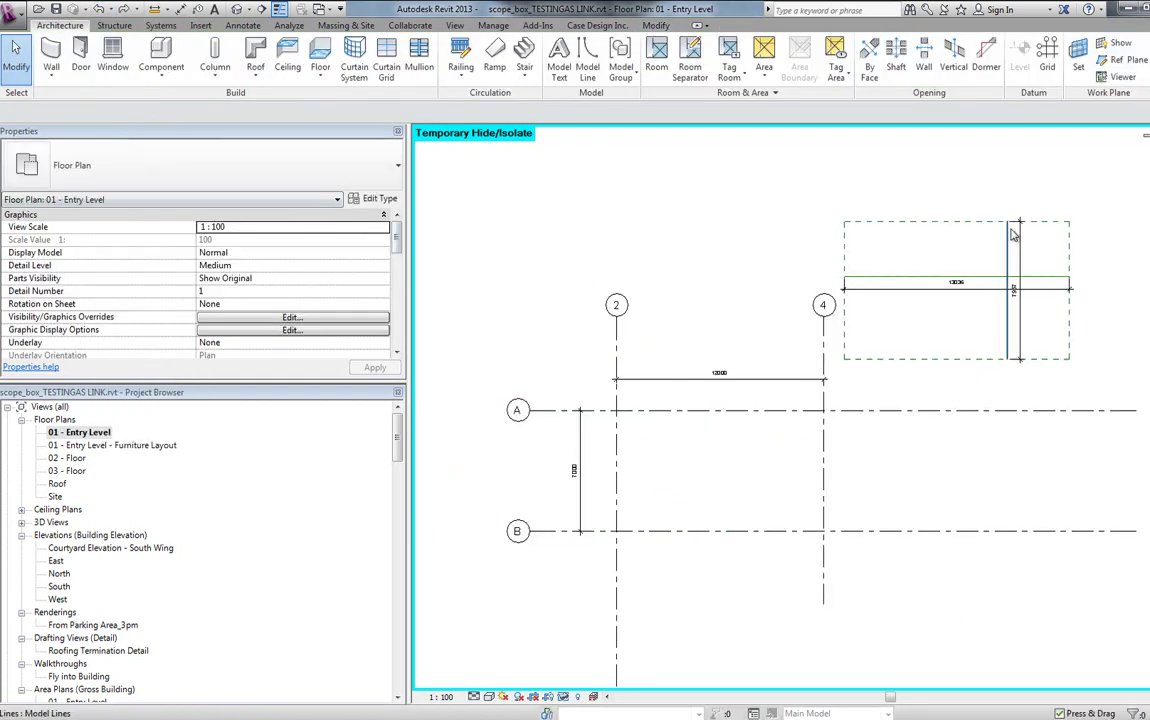
Move the scope box with its reference planes, model lines and dimensions so that the upper edge lies on grid A between grids 2 and 4
{"action": "left_click", "coordinate": [1018, 274]}
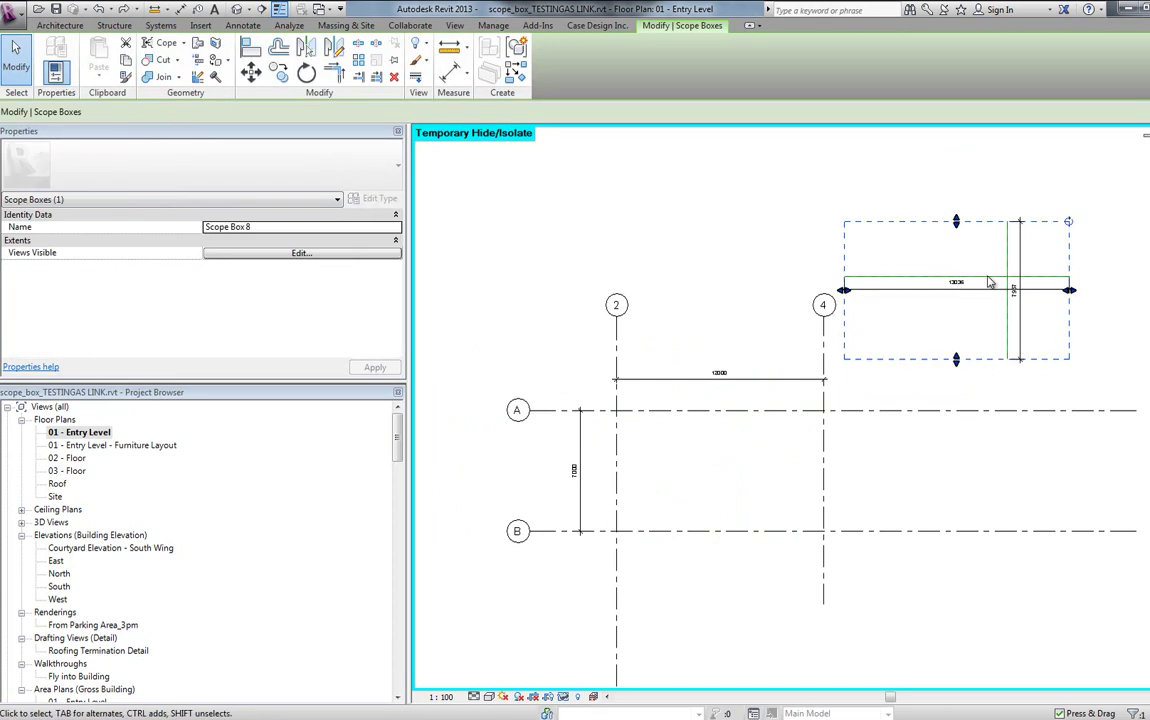
{"action": "left_click_drag", "start_coordinate": [964, 194], "coordinate": [756, 328]}
{"action": "left_click", "coordinate": [252, 74]}
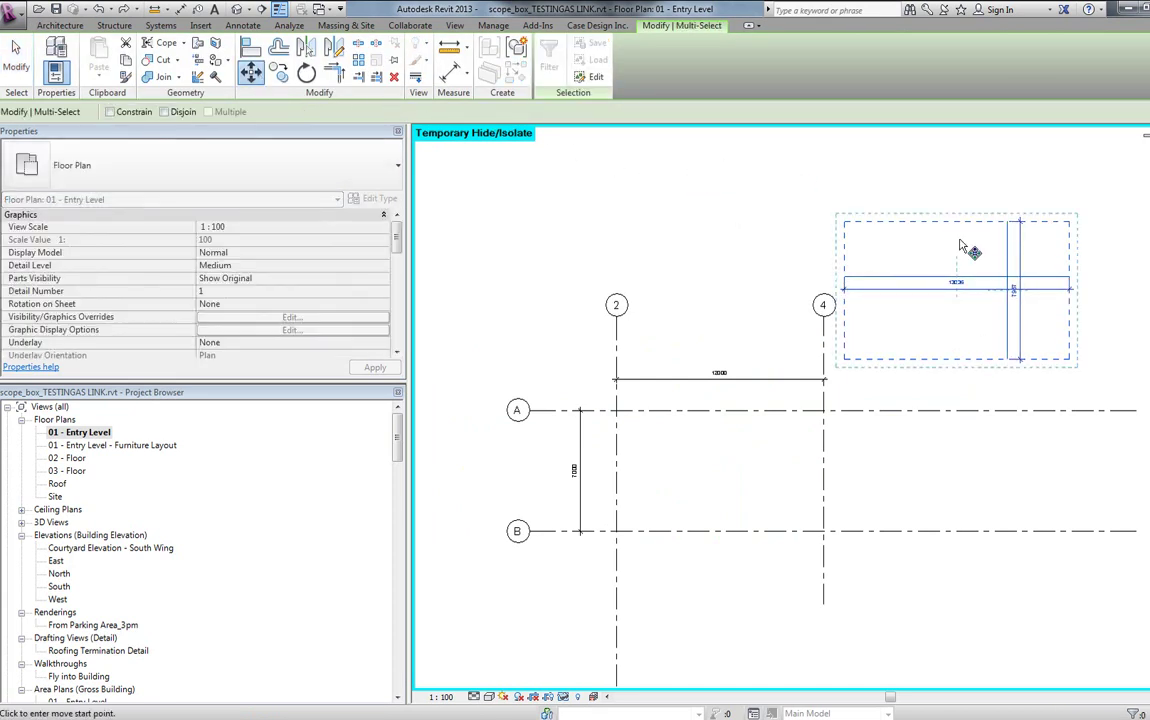
{"action": "left_click", "coordinate": [1018, 238]}
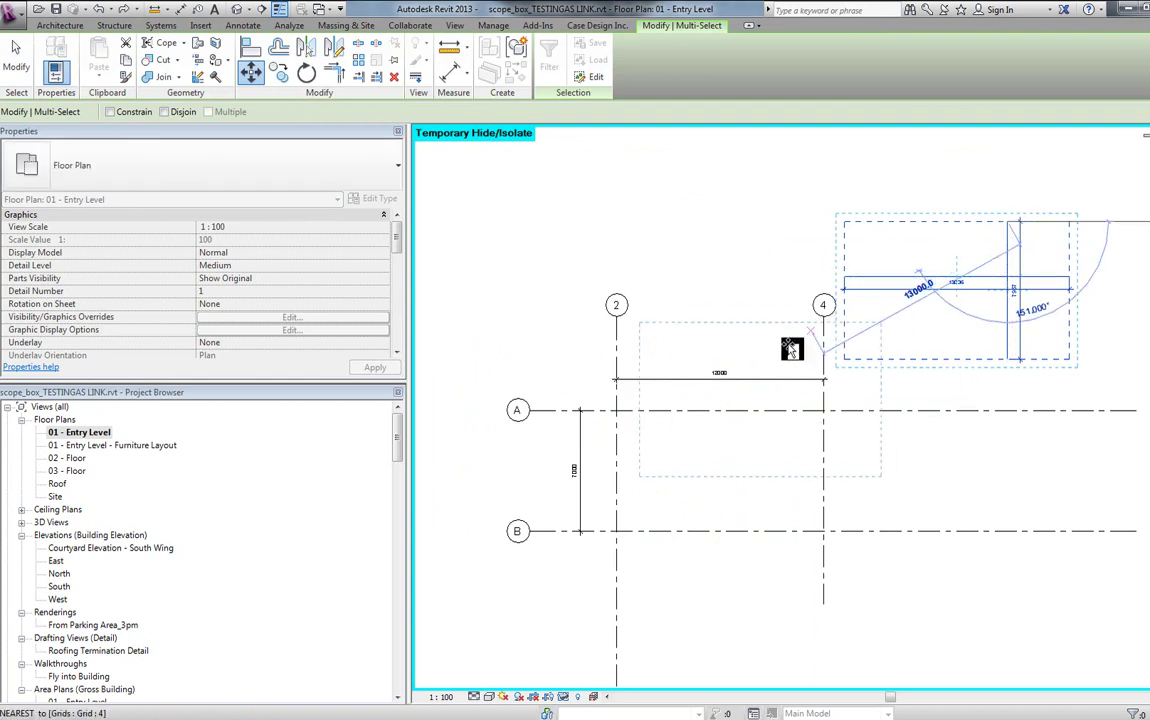
{"action": "left_click", "coordinate": [745, 412]}
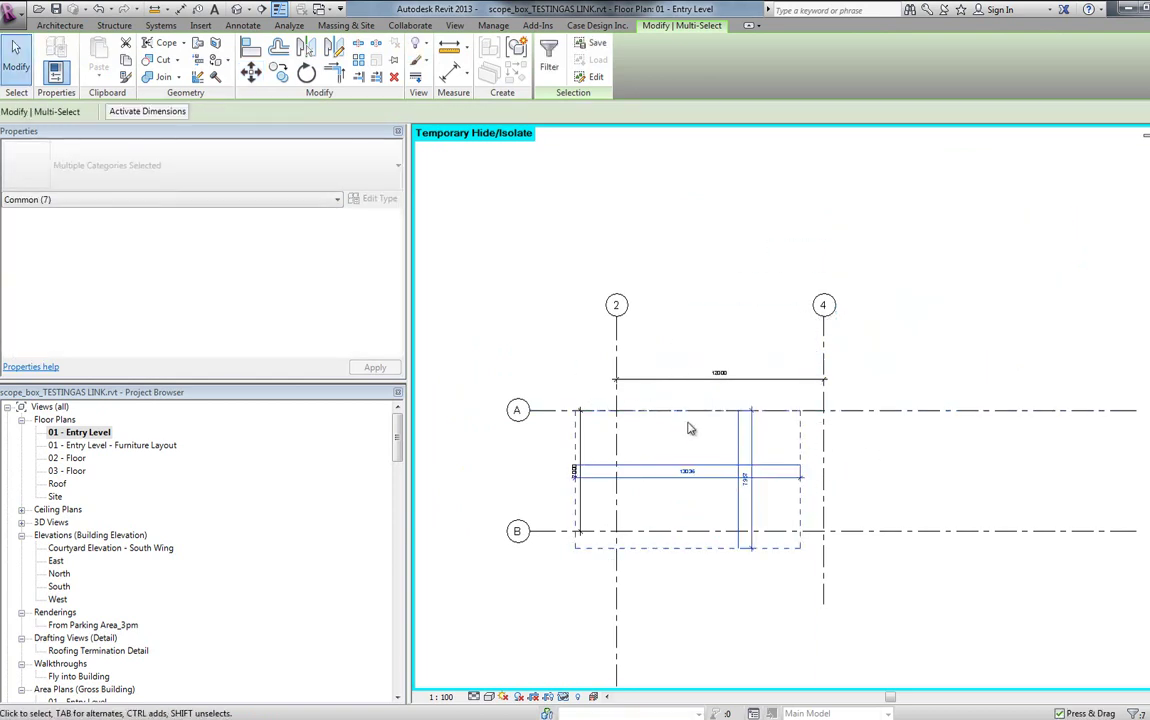
Move the scope box group horizontally so its left edge lies on grid 2, and delete its inner reference planes, model lines and dimensions
{"action": "left_click", "coordinate": [252, 74]}
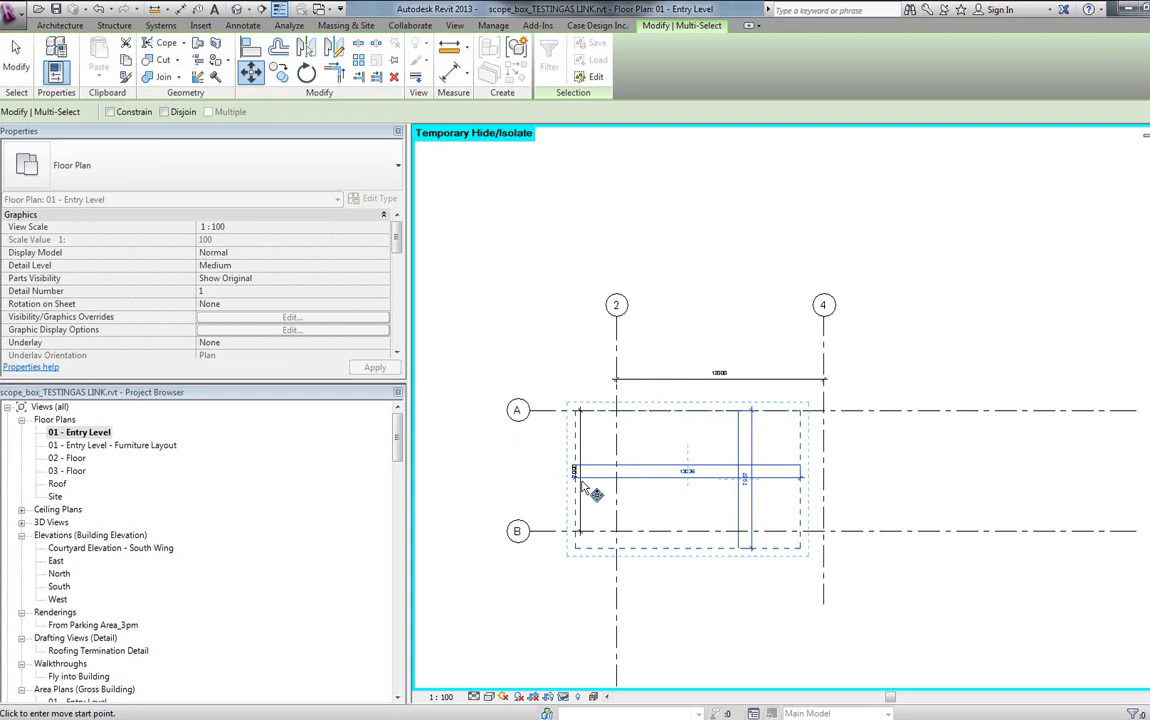
{"action": "left_click", "coordinate": [575, 471]}
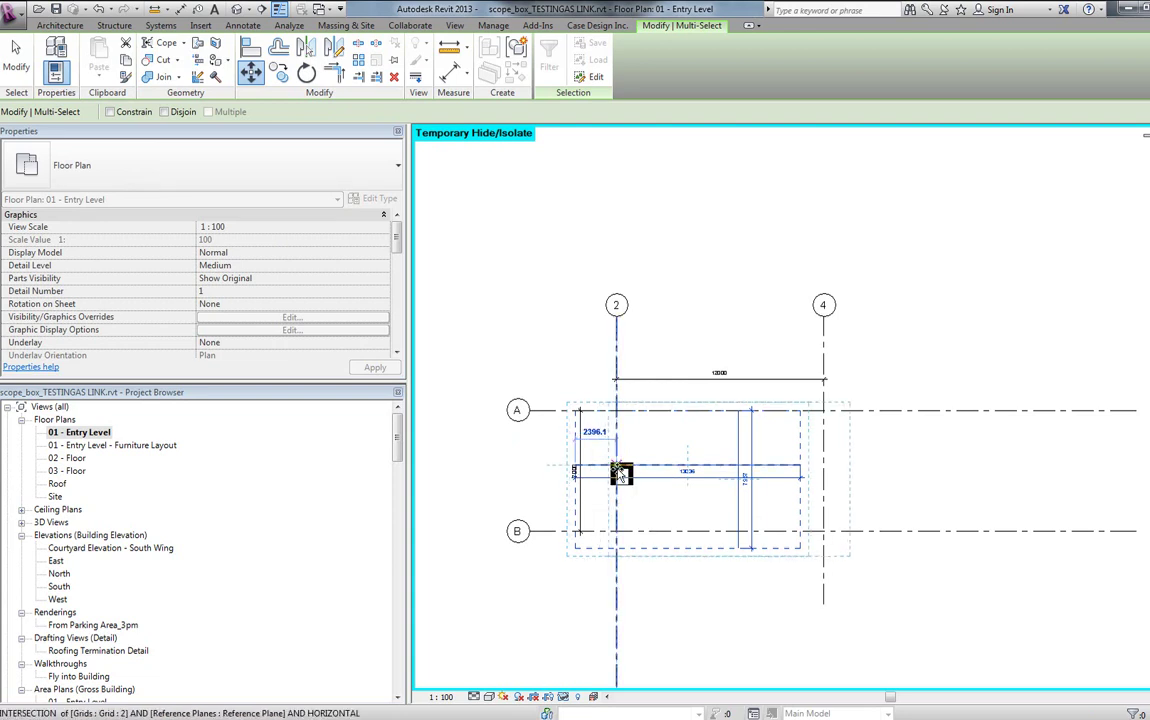
{"action": "left_click", "coordinate": [618, 472]}
{"action": "key", "text": "Escape"}
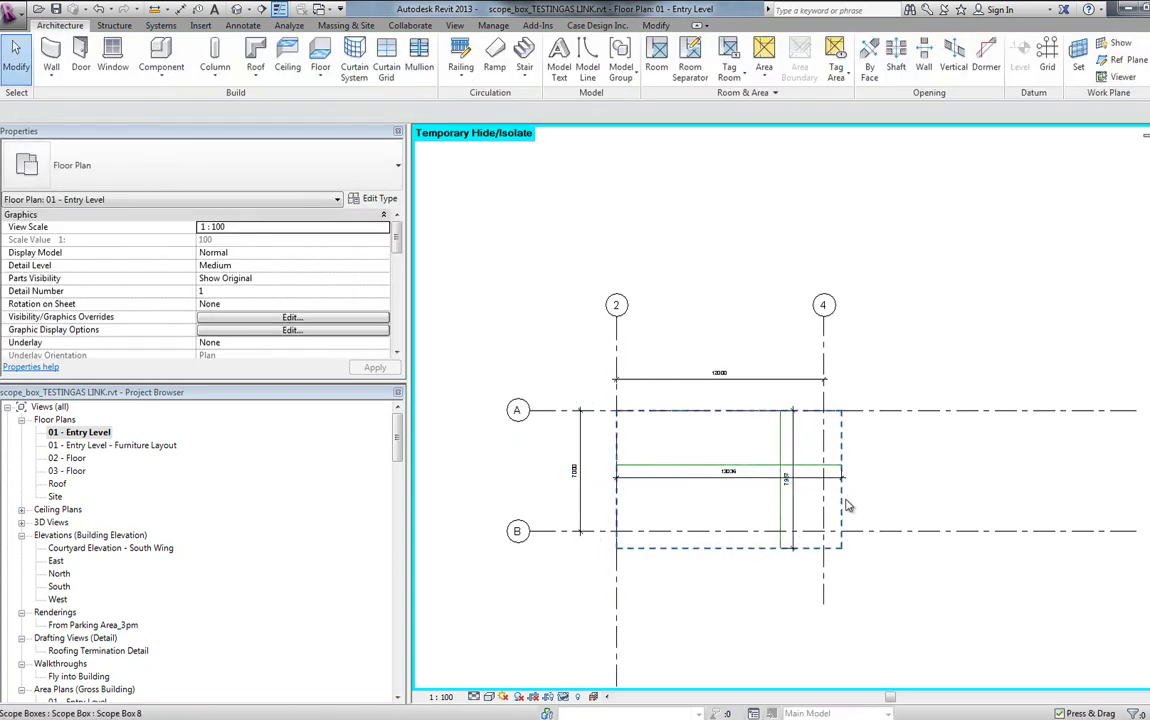
{"action": "left_click", "coordinate": [802, 474]}
{"action": "key", "text": "Delete"}
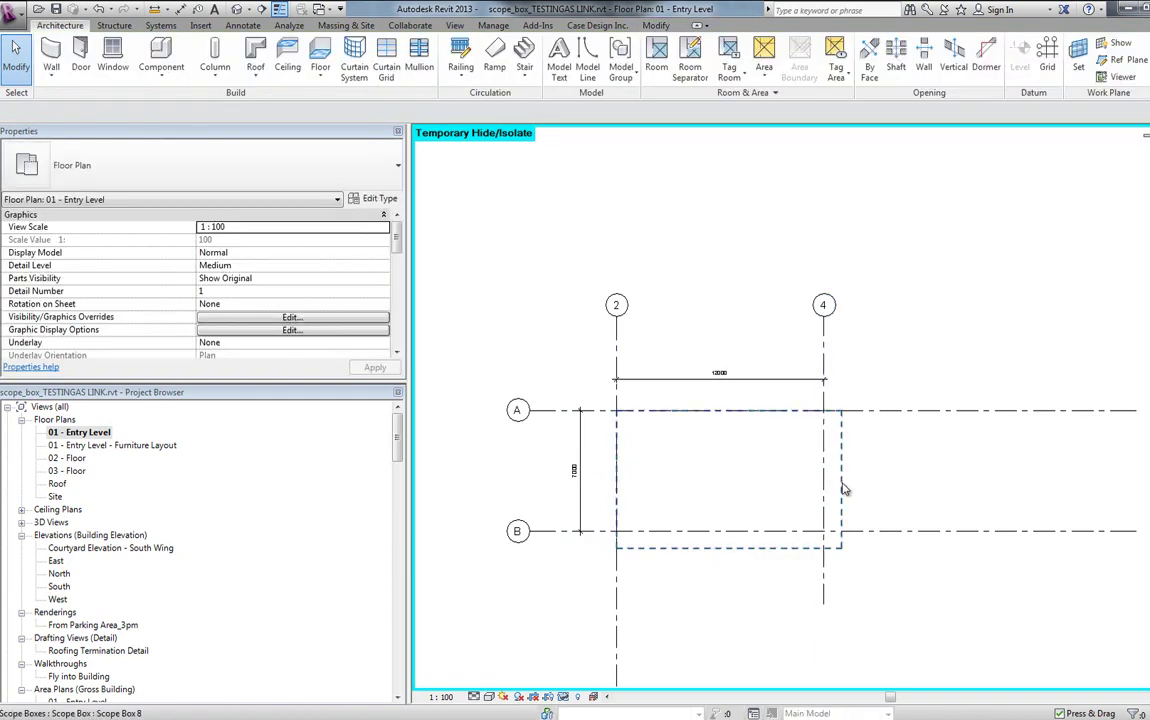
Stretch the scope box's right edge back to approximately grid 4
{"action": "left_click", "coordinate": [845, 489]}
{"action": "scroll", "coordinate": [775, 472], "scroll_direction": "up", "scroll_amount": 2}
{"action": "scroll", "coordinate": [942, 452], "scroll_direction": "down", "scroll_amount": 2}
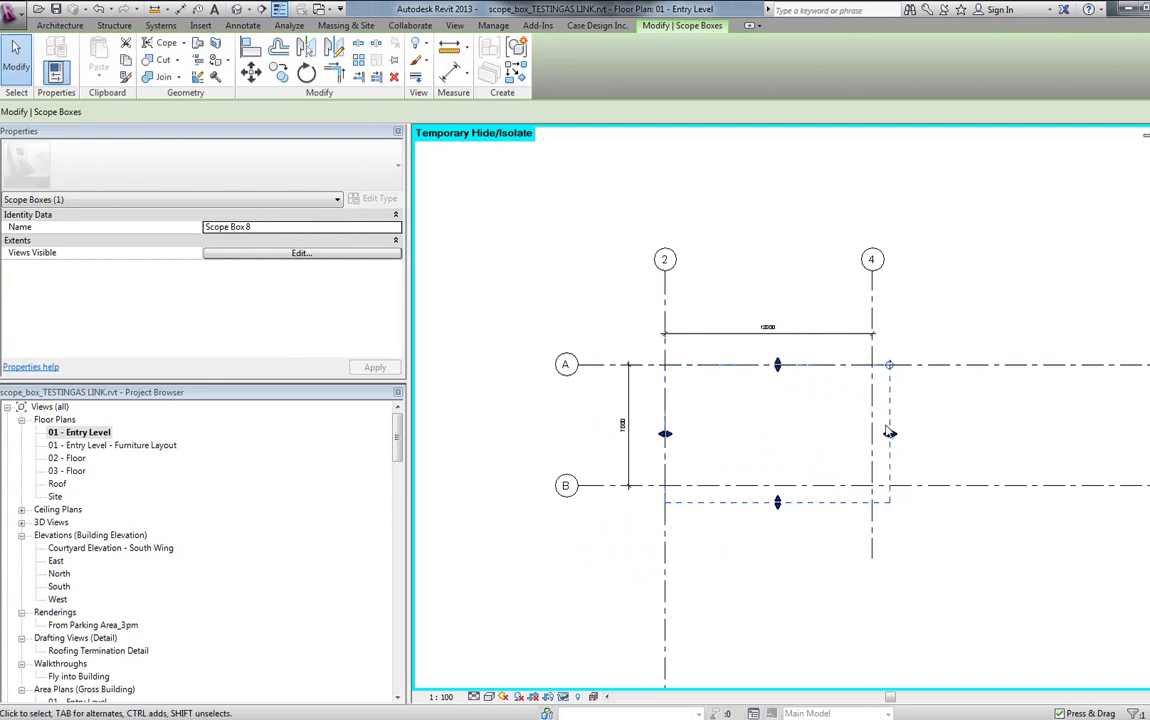
{"action": "left_click_drag", "start_coordinate": [890, 431], "coordinate": [890, 435]}
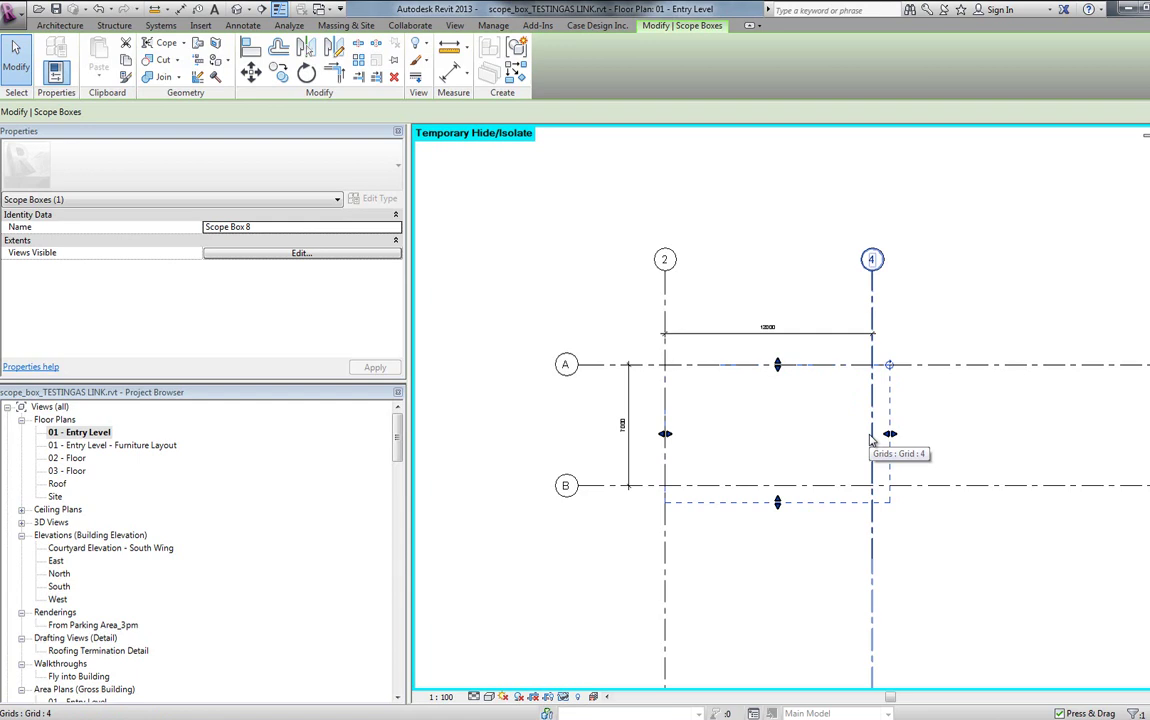
{"action": "left_click_drag", "start_coordinate": [890, 437], "coordinate": [891, 444]}
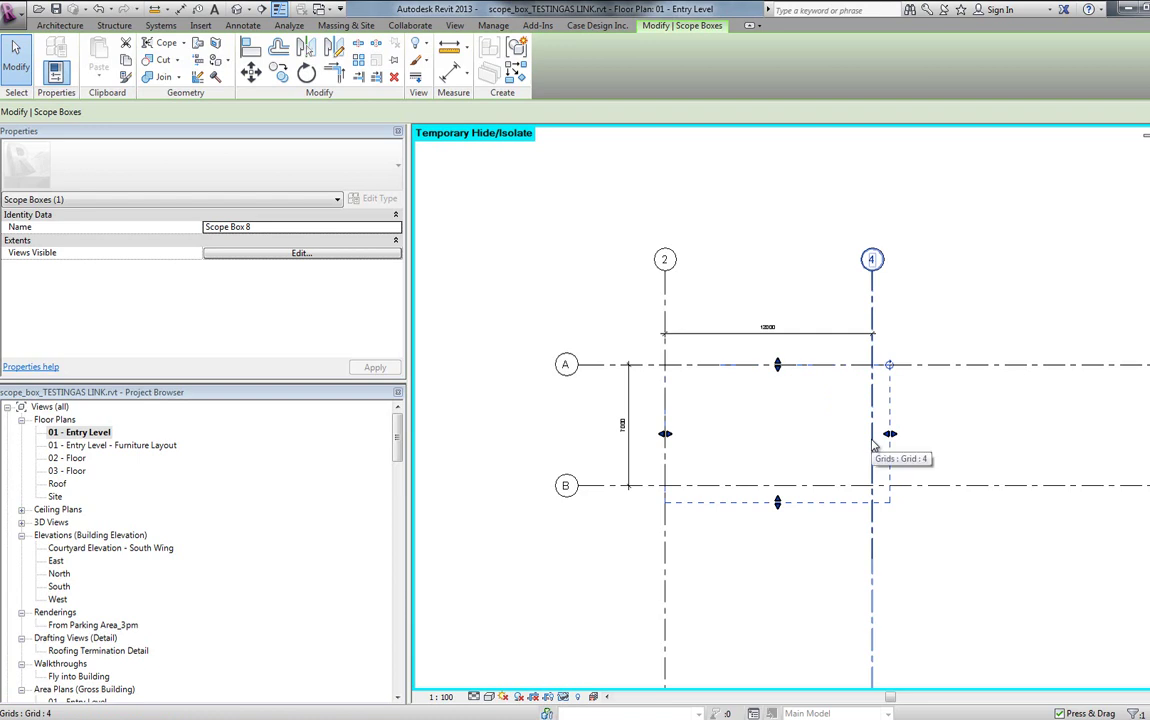
{"action": "left_click_drag", "start_coordinate": [885, 424], "coordinate": [896, 438]}
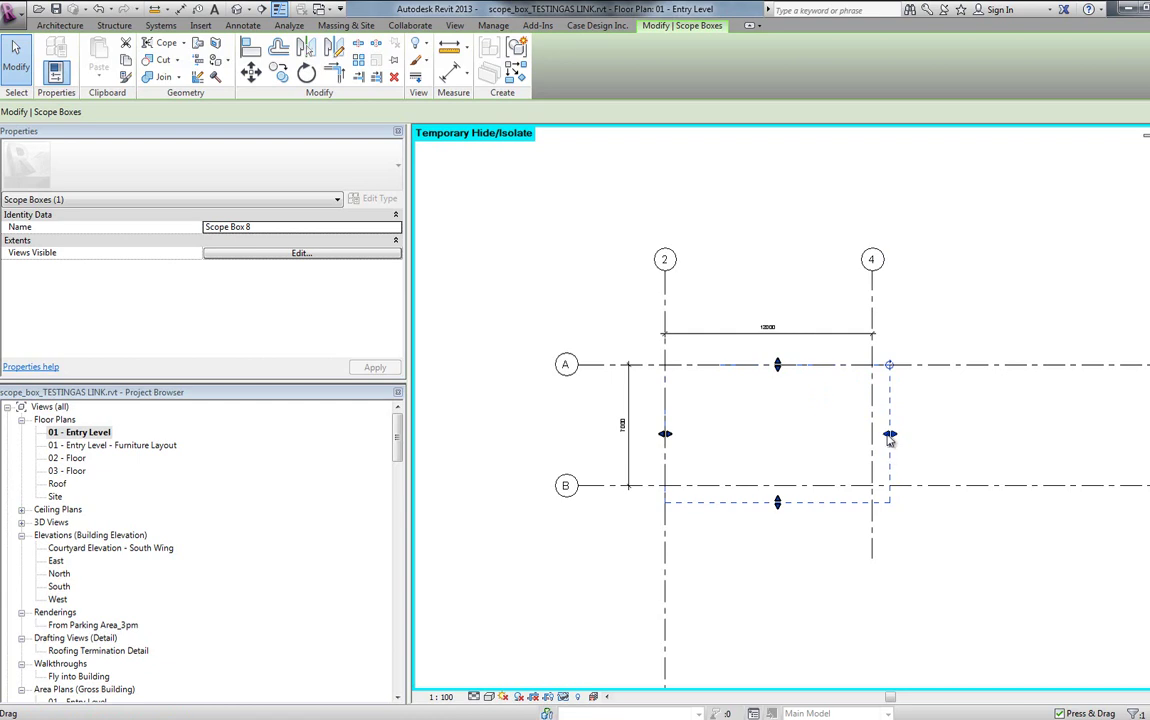
{"action": "left_click_drag", "start_coordinate": [890, 440], "coordinate": [834, 411]}
Refine the scope box's right edge at high magnification so it coincides with grid 4
{"action": "scroll", "coordinate": [865, 441], "scroll_direction": "up", "scroll_amount": 5}
{"action": "scroll", "coordinate": [857, 418], "scroll_direction": "up", "scroll_amount": 4}
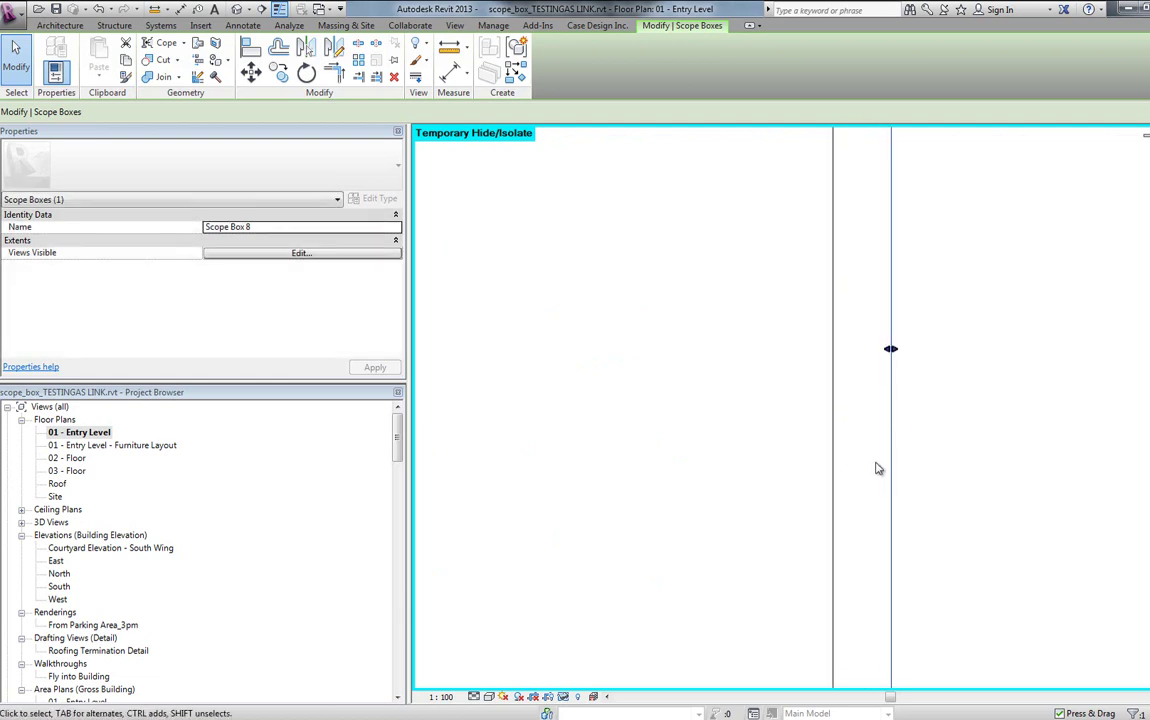
{"action": "scroll", "coordinate": [865, 415], "scroll_direction": "up", "scroll_amount": 3}
{"action": "left_click_drag", "start_coordinate": [908, 286], "coordinate": [679, 290]}
{"action": "scroll", "coordinate": [678, 290], "scroll_direction": "up", "scroll_amount": 3}
{"action": "left_click_drag", "start_coordinate": [785, 297], "coordinate": [530, 303]}
{"action": "scroll", "coordinate": [530, 303], "scroll_direction": "up", "scroll_amount": 1}
{"action": "mouse_move", "coordinate": [744, 300]}
{"action": "left_mouse_down"}
{"action": "mouse_move", "coordinate": [842, 313]}
{"action": "mouse_move", "coordinate": [838, 291]}
{"action": "mouse_move", "coordinate": [757, 310]}
{"action": "left_mouse_up"}
{"action": "scroll", "coordinate": [839, 288], "scroll_direction": "down", "scroll_amount": 2}
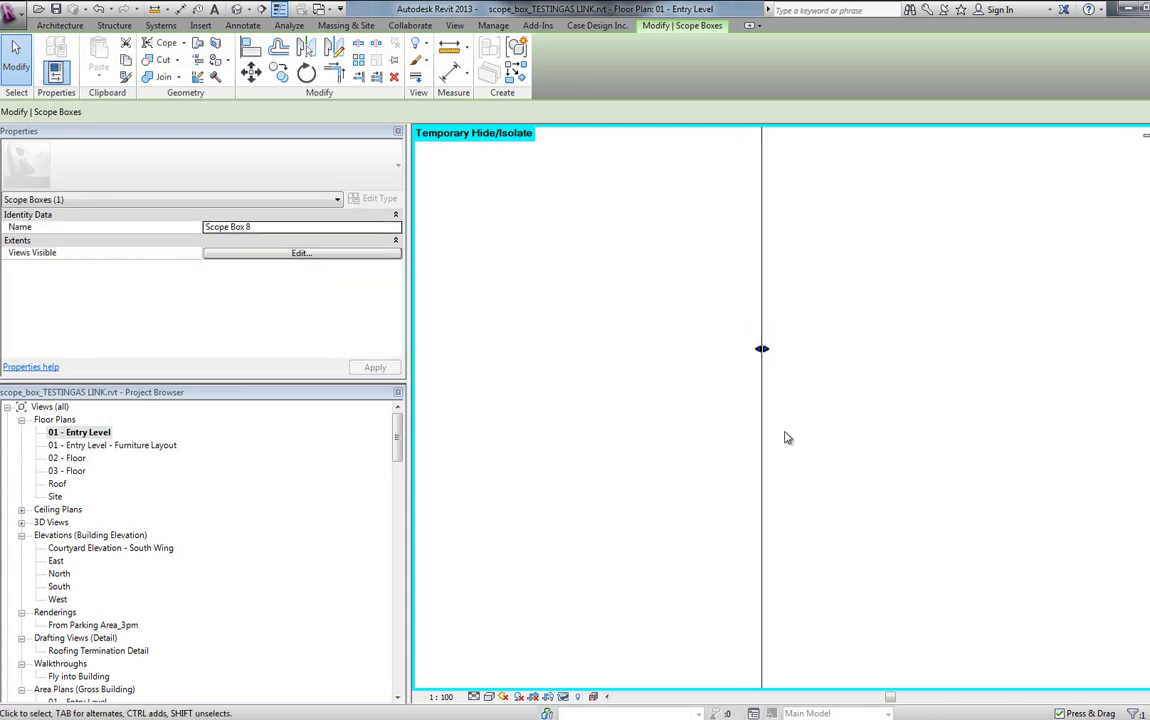
{"action": "scroll", "coordinate": [797, 455], "scroll_direction": "down", "scroll_amount": 5}
{"action": "scroll", "coordinate": [815, 475], "scroll_direction": "down", "scroll_amount": 4}
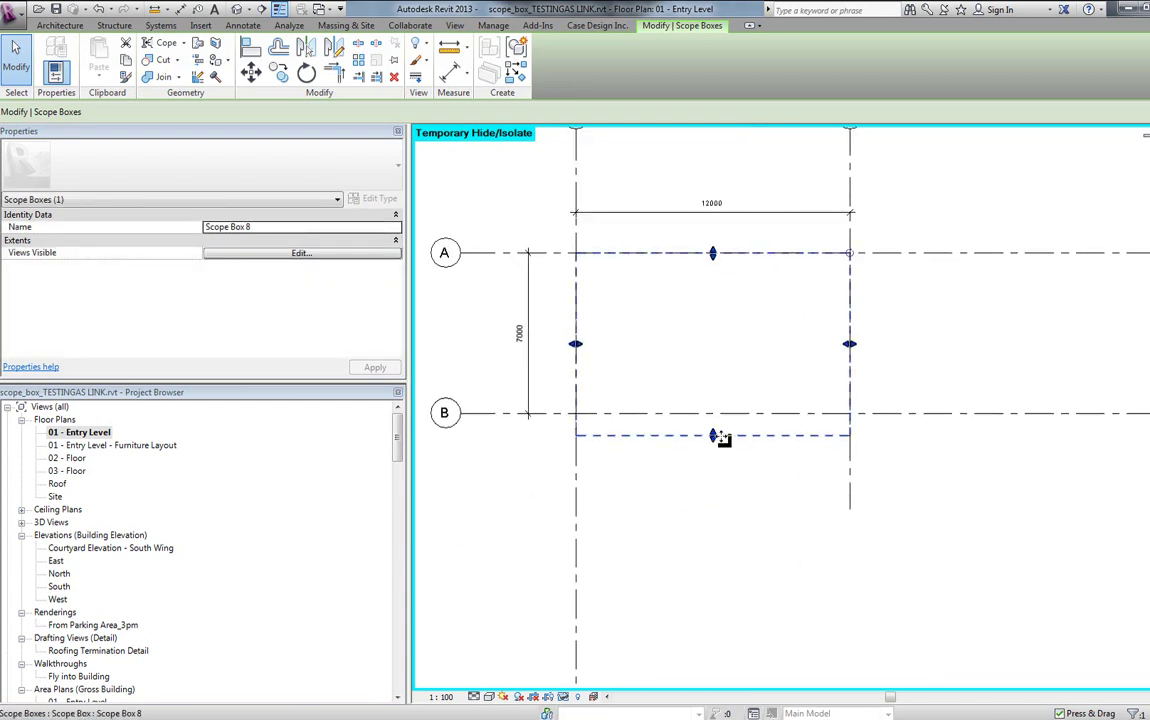
Stretch the scope box's lower edge up to grid B and fine-tune its position there
{"action": "left_click_drag", "start_coordinate": [717, 437], "coordinate": [752, 367]}
{"action": "scroll", "coordinate": [714, 413], "scroll_direction": "up", "scroll_amount": 6}
{"action": "scroll", "coordinate": [687, 428], "scroll_direction": "down", "scroll_amount": 1}
{"action": "middle_click_drag", "start_coordinate": [624, 453], "coordinate": [843, 470]}
{"action": "left_click_drag", "start_coordinate": [915, 420], "coordinate": [917, 427]}
{"action": "middle_click_drag", "start_coordinate": [914, 424], "coordinate": [744, 447]}
{"action": "scroll", "coordinate": [744, 447], "scroll_direction": "down", "scroll_amount": 5}
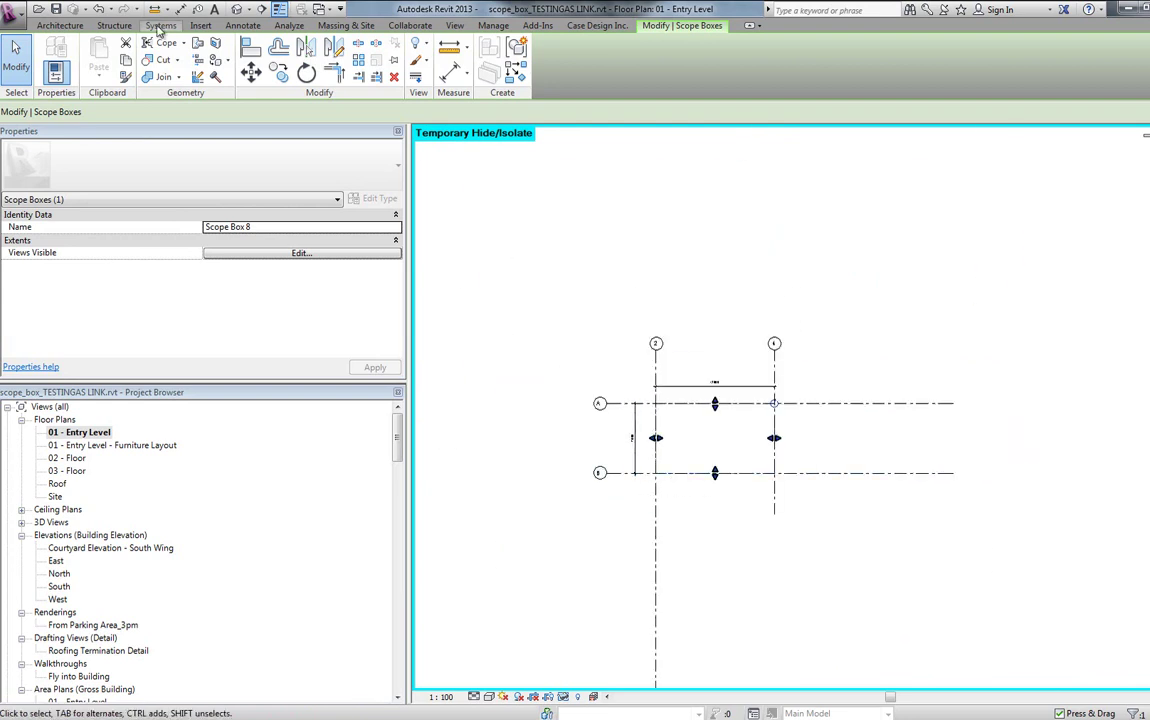
Create model lines along grid B and grid 4 by picking the existing grid lines
{"action": "left_click", "coordinate": [60, 25]}
{"action": "left_click", "coordinate": [530, 55]}
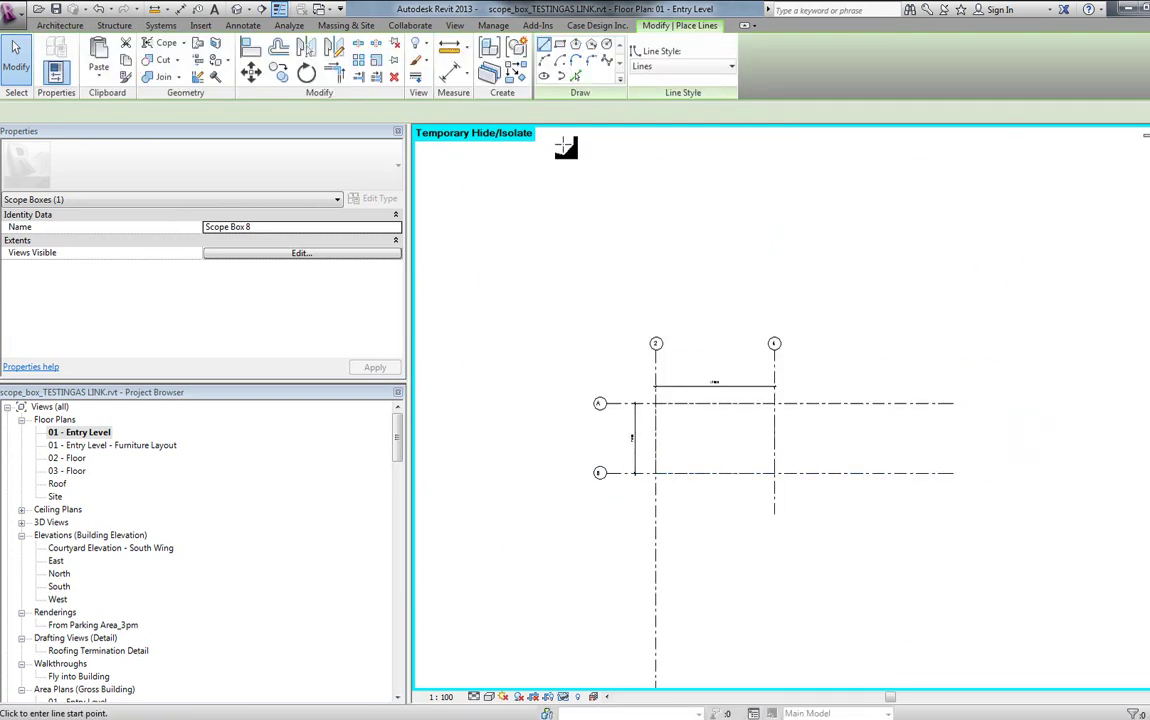
{"action": "left_click", "coordinate": [575, 77]}
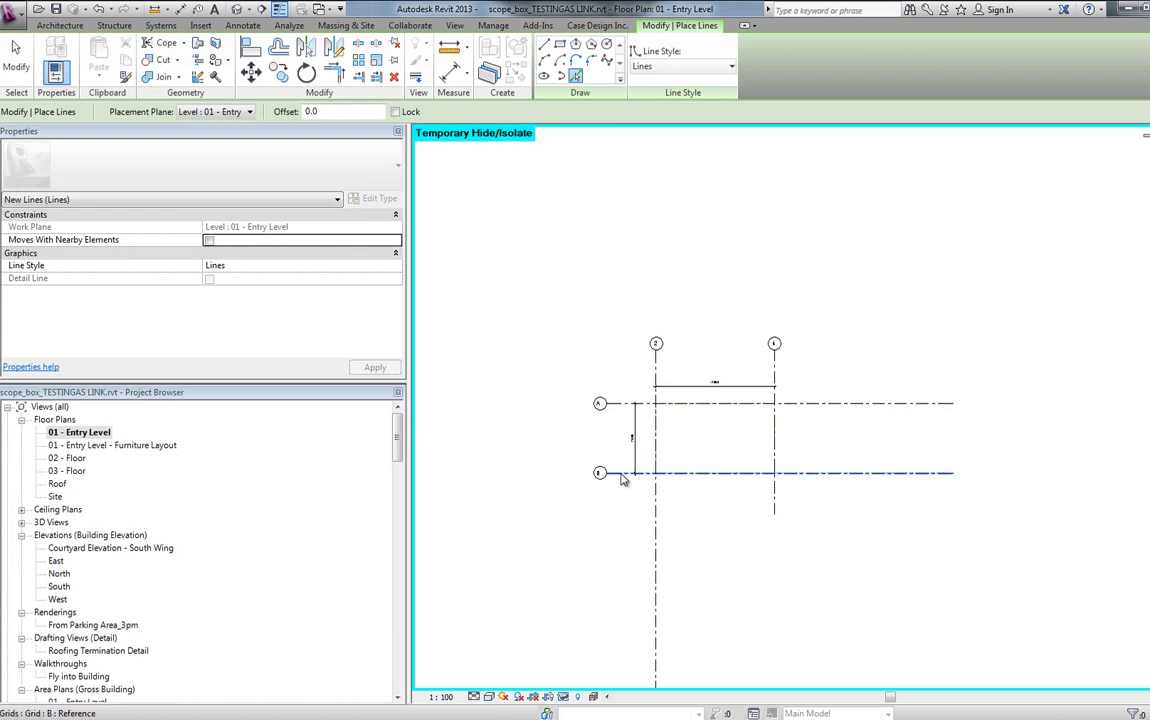
{"action": "scroll", "coordinate": [731, 484], "scroll_direction": "up", "scroll_amount": 3}
{"action": "scroll", "coordinate": [731, 484], "scroll_direction": "up", "scroll_amount": 4}
{"action": "key", "text": "Escape"}
{"action": "key", "text": "Escape"}
Adjust the scope box's lower edge onto the model line that runs along grid B
{"action": "left_click", "coordinate": [703, 458]}
{"action": "scroll", "coordinate": [680, 478], "scroll_direction": "down", "scroll_amount": 3}
{"action": "scroll", "coordinate": [673, 484], "scroll_direction": "up", "scroll_amount": 4}
{"action": "scroll", "coordinate": [735, 500], "scroll_direction": "up", "scroll_amount": 4}
{"action": "scroll", "coordinate": [670, 416], "scroll_direction": "up", "scroll_amount": 2}
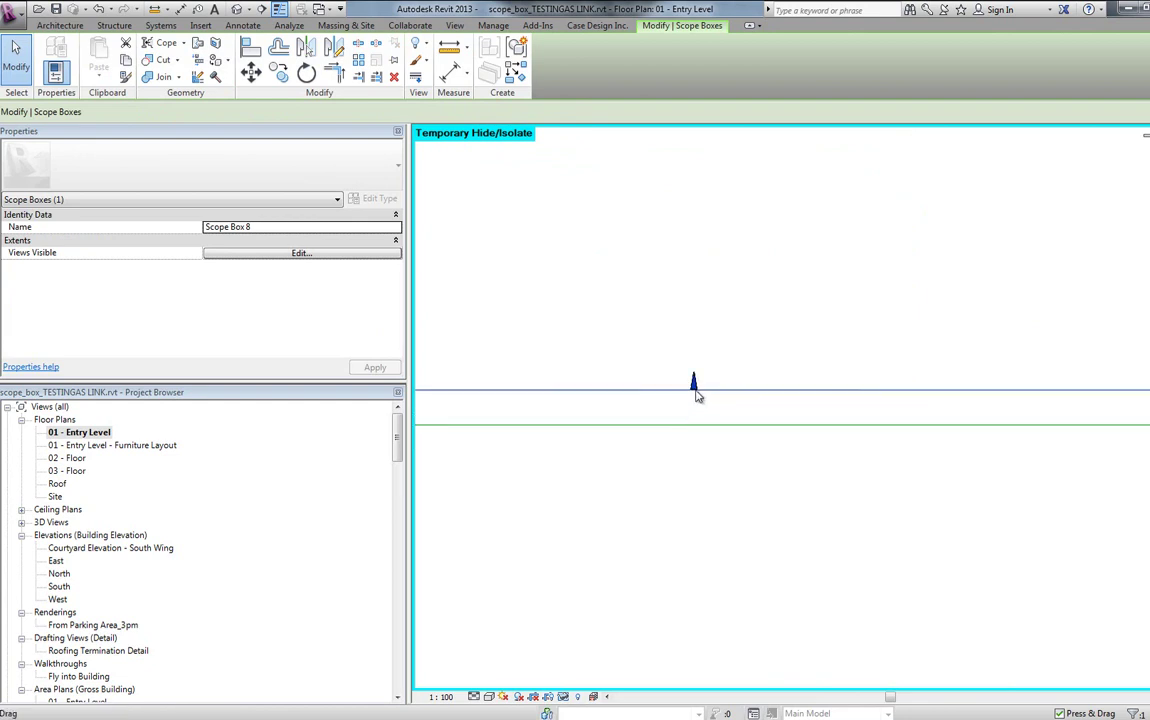
{"action": "left_click_drag", "start_coordinate": [693, 392], "coordinate": [757, 457]}
{"action": "scroll", "coordinate": [778, 465], "scroll_direction": "down", "scroll_amount": 5}
Examine up close how the scope box's right edge lines up with the model line on grid 4
{"action": "scroll", "coordinate": [873, 447], "scroll_direction": "up", "scroll_amount": 6}
{"action": "scroll", "coordinate": [890, 443], "scroll_direction": "up", "scroll_amount": 3}
{"action": "scroll", "coordinate": [885, 410], "scroll_direction": "down", "scroll_amount": 5}
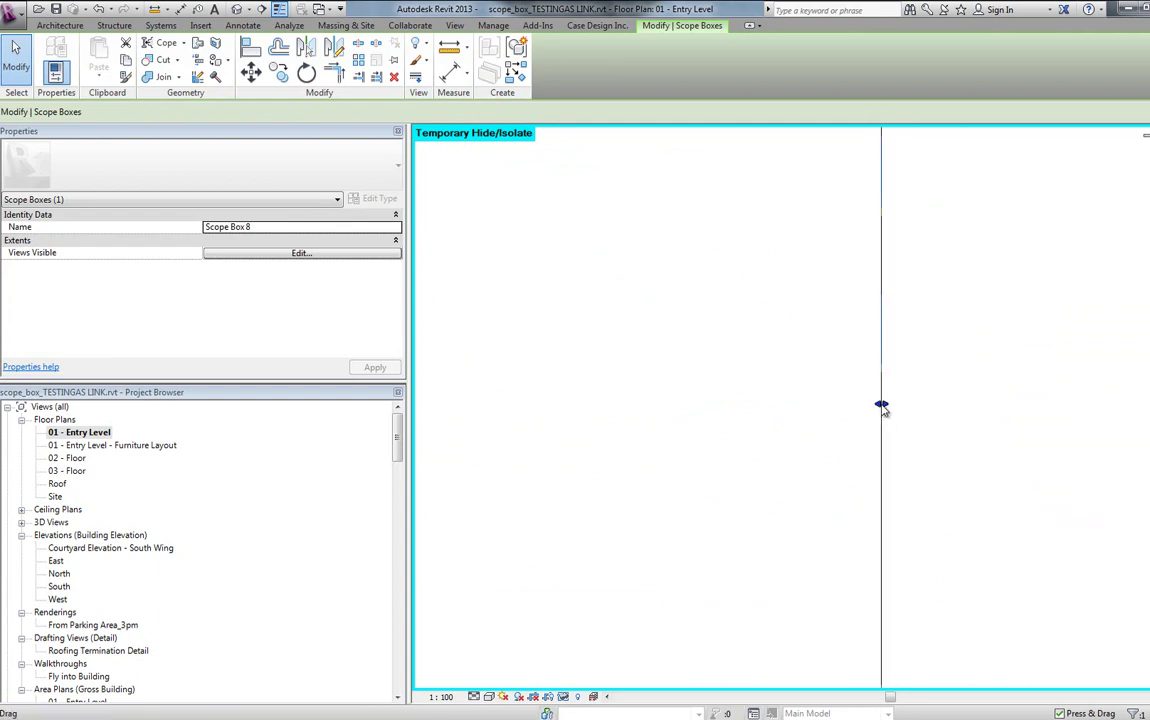
{"action": "key", "text": "Escape"}
{"action": "scroll", "coordinate": [880, 440], "scroll_direction": "up", "scroll_amount": 4}
{"action": "middle_click_drag", "start_coordinate": [878, 477], "coordinate": [839, 352]}
{"action": "scroll", "coordinate": [840, 380], "scroll_direction": "down", "scroll_amount": 5}
Move the scope box off the grids to the empty area above grid A and to the right of grid 4
{"action": "left_click", "coordinate": [841, 404]}
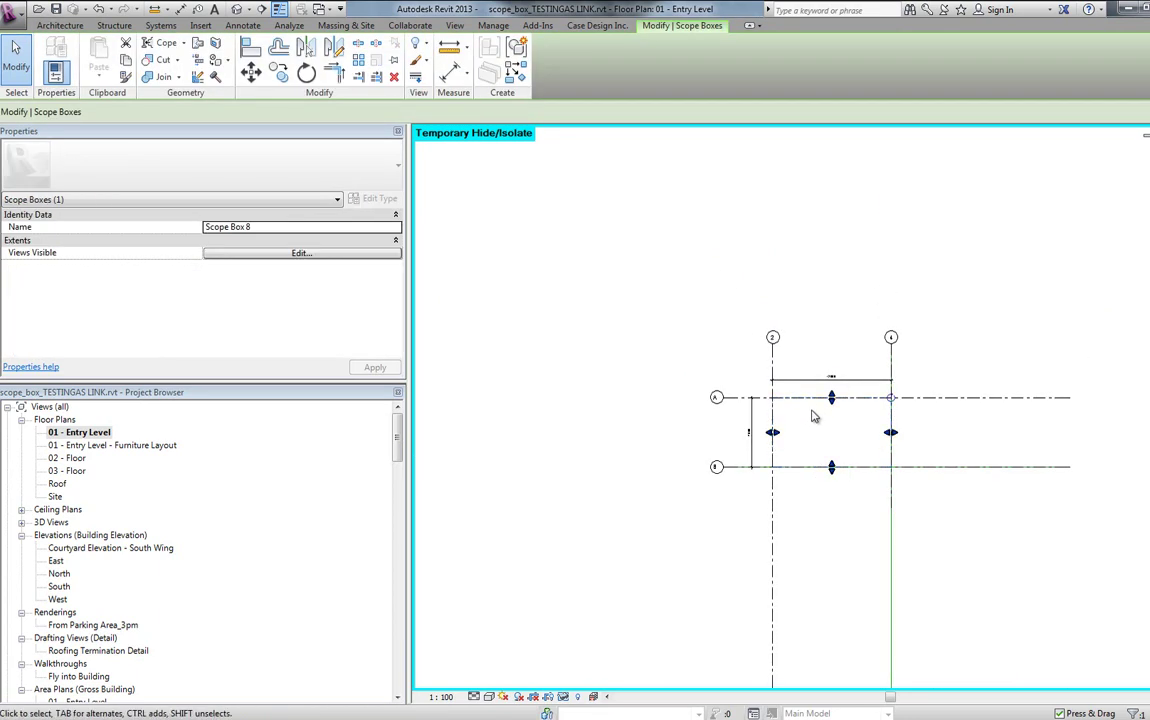
{"action": "scroll", "coordinate": [747, 400], "scroll_direction": "up", "scroll_amount": 5}
{"action": "scroll", "coordinate": [745, 400], "scroll_direction": "down", "scroll_amount": 4}
{"action": "left_click_drag", "start_coordinate": [729, 397], "coordinate": [960, 258]}
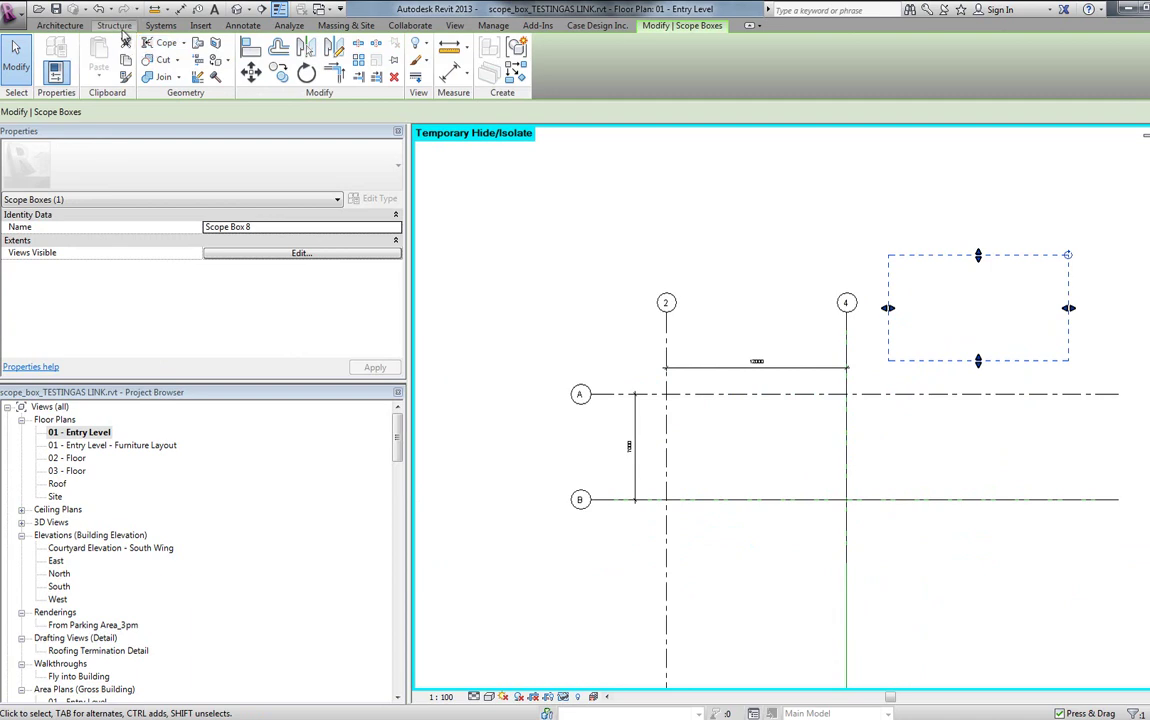
Draw one horizontal and one vertical reference plane crossing inside the relocated scope box and extending past its edges
{"action": "left_click", "coordinate": [60, 25]}
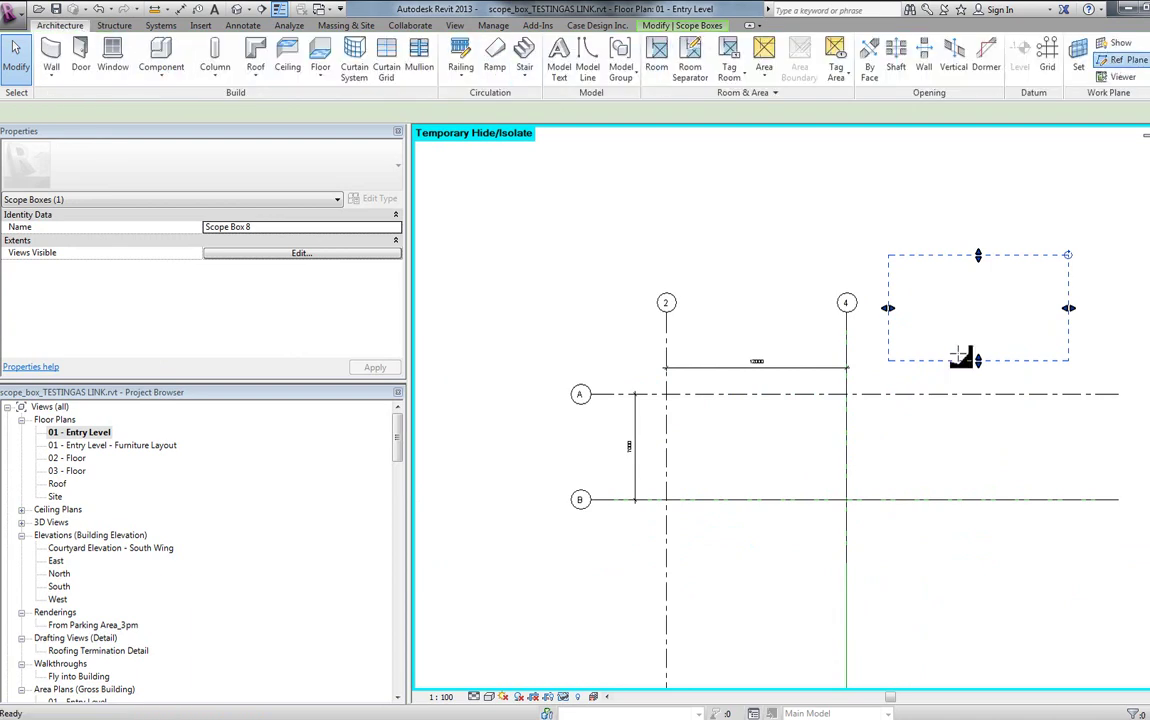
{"action": "left_click", "coordinate": [1003, 60]}
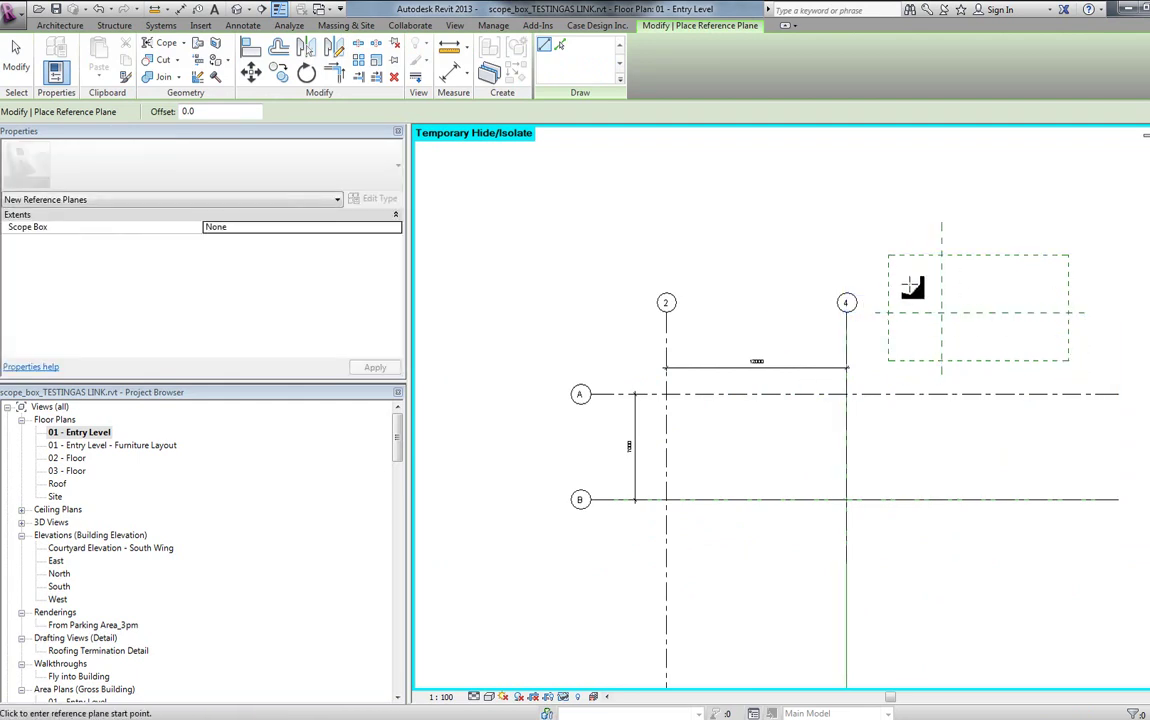
{"action": "key", "text": "Escape"}
Assign both reference planes crossing the box to Scope Box 8, and set their Scope Box property back to None
{"action": "left_click_drag", "start_coordinate": [960, 340], "coordinate": [888, 311]}
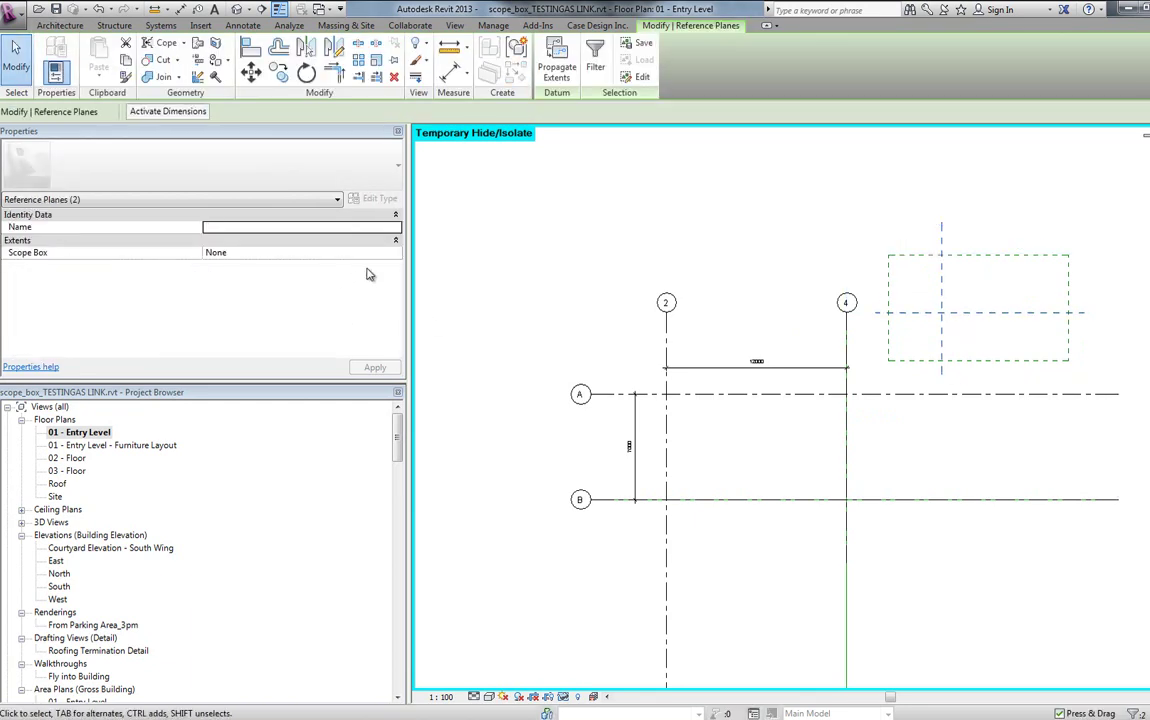
{"action": "left_click", "coordinate": [396, 230]}
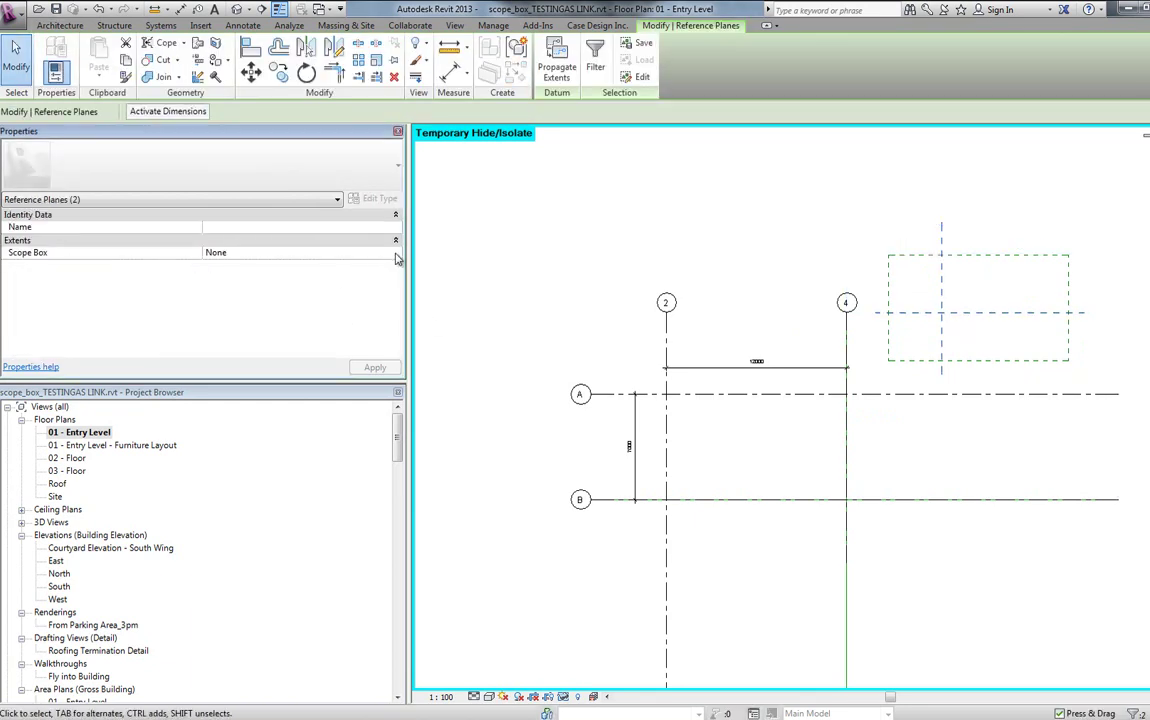
{"action": "left_click", "coordinate": [396, 253]}
{"action": "left_click", "coordinate": [303, 274]}
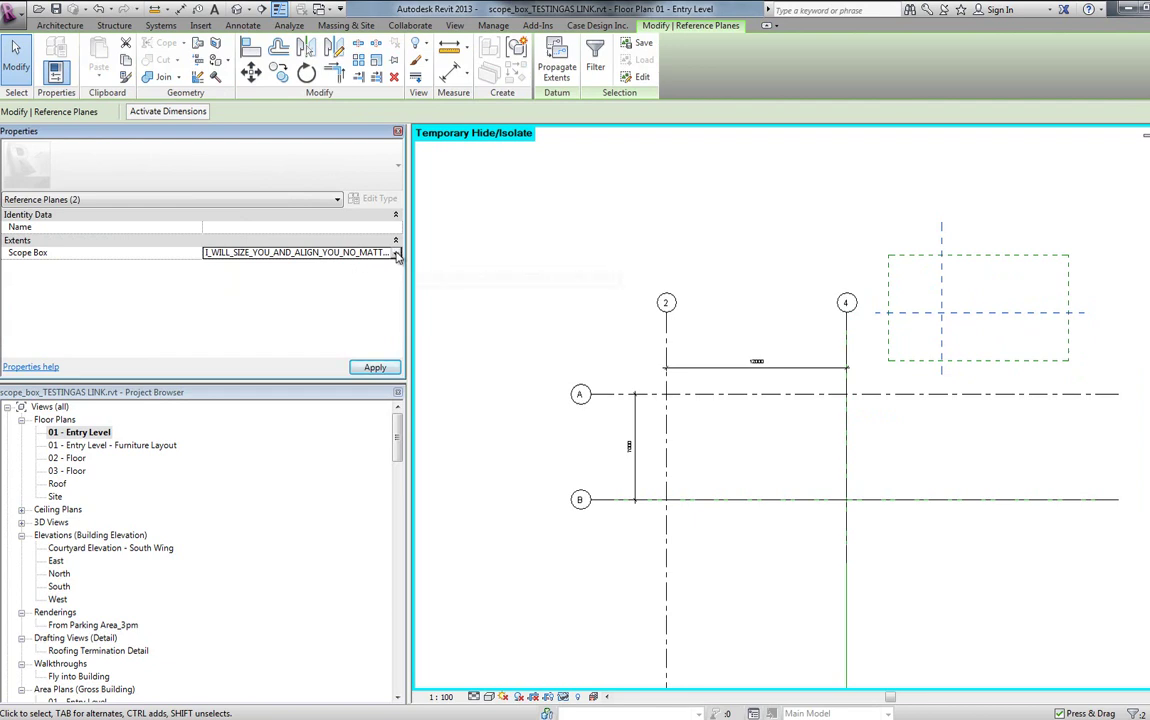
{"action": "left_click", "coordinate": [396, 253]}
{"action": "left_click", "coordinate": [390, 287]}
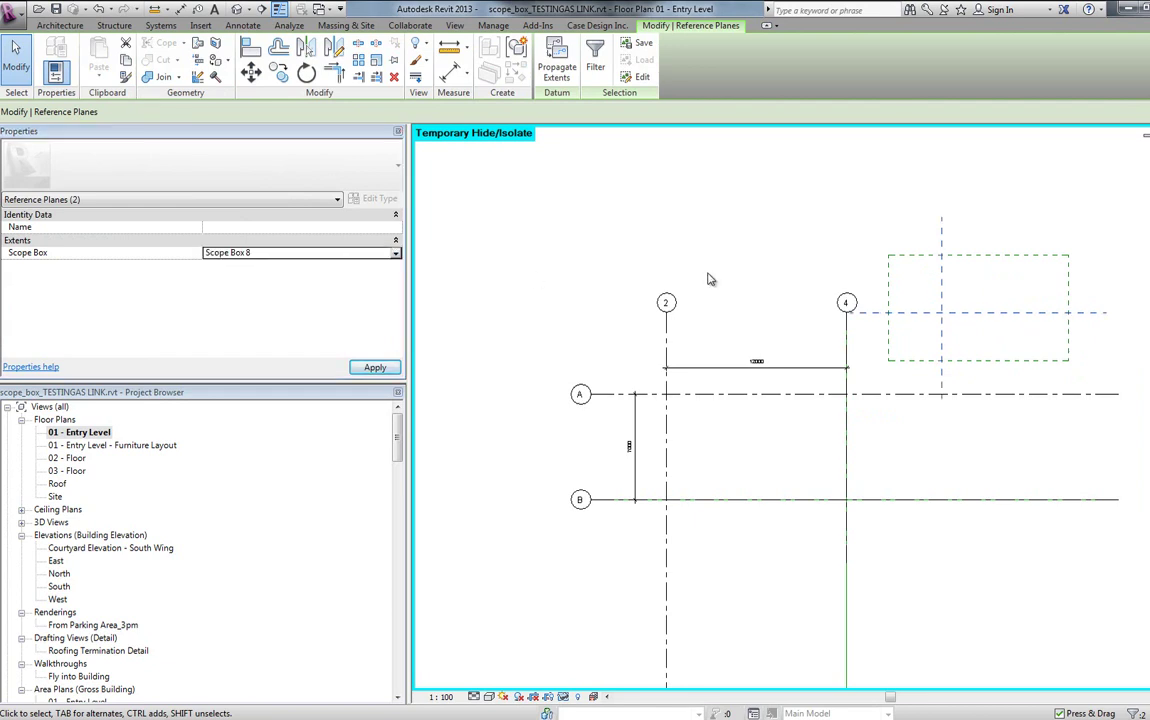
{"action": "left_click", "coordinate": [396, 253]}
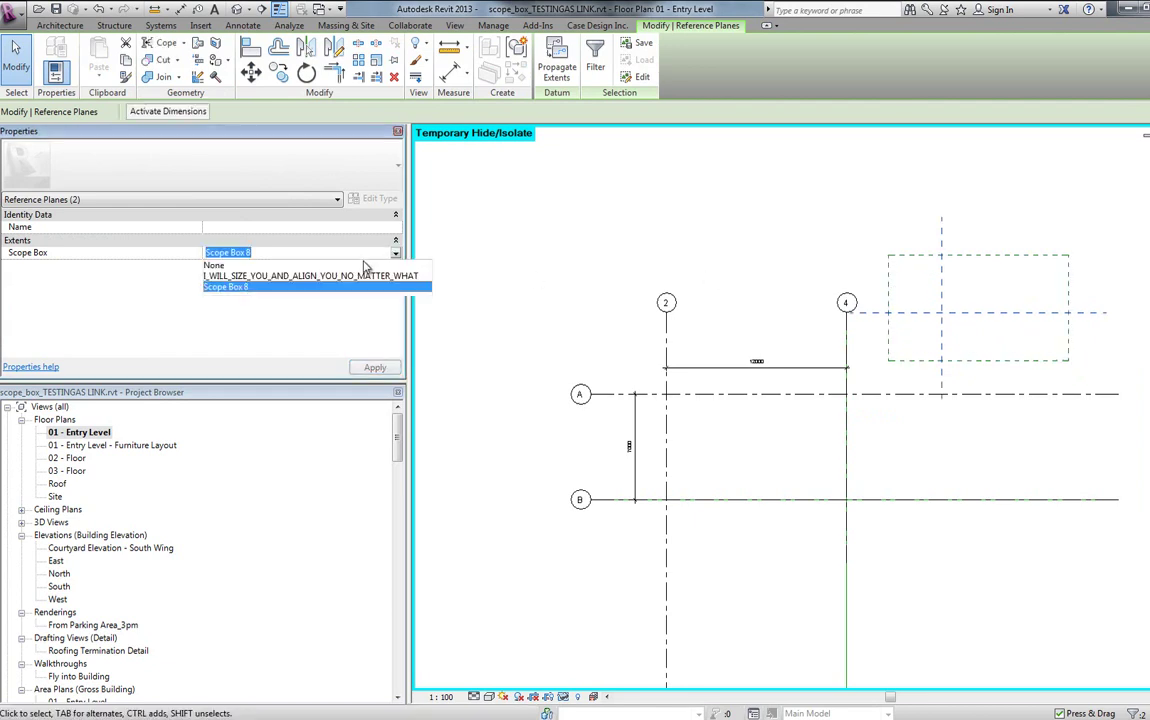
{"action": "left_click", "coordinate": [310, 265]}
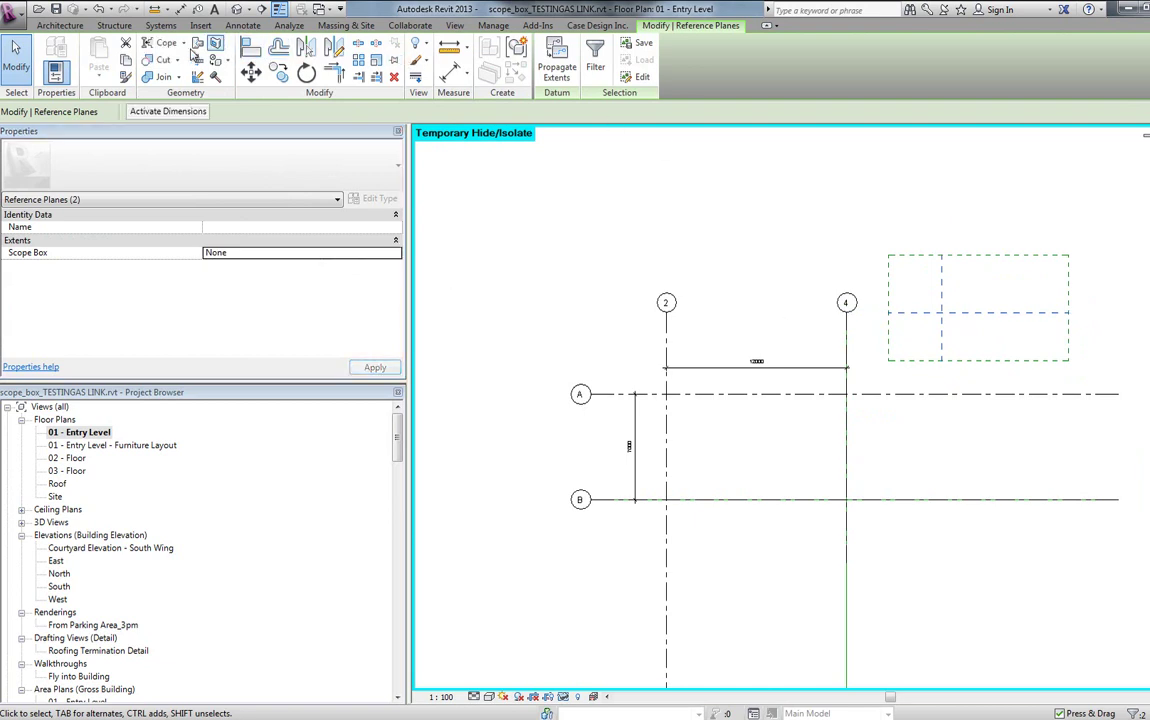
Create model lines on the horizontal and vertical reference planes inside the scope box by picking the planes
{"action": "left_click", "coordinate": [62, 27]}
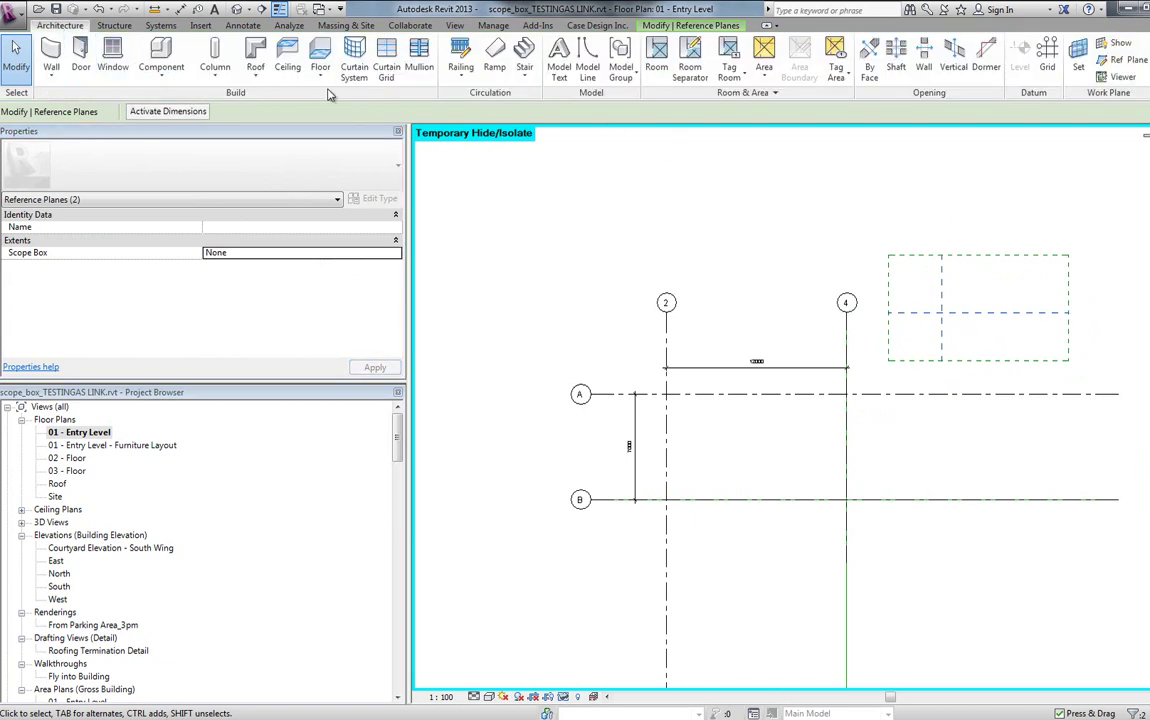
{"action": "left_click", "coordinate": [588, 67]}
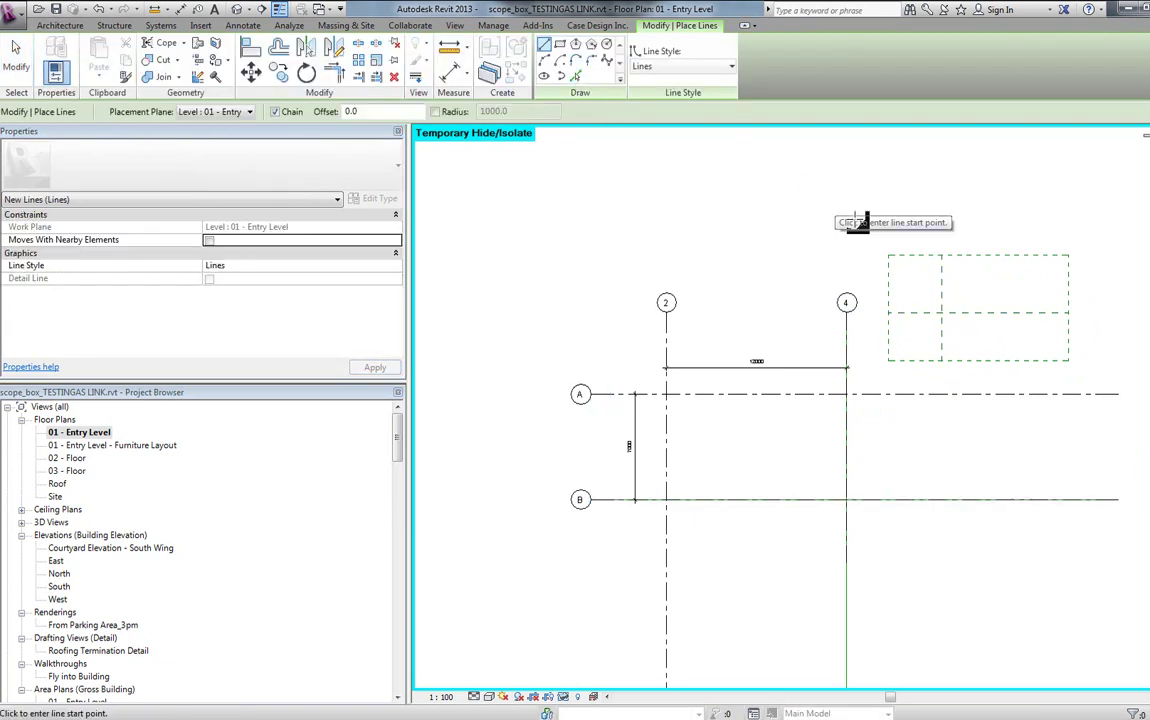
{"action": "left_click", "coordinate": [575, 75]}
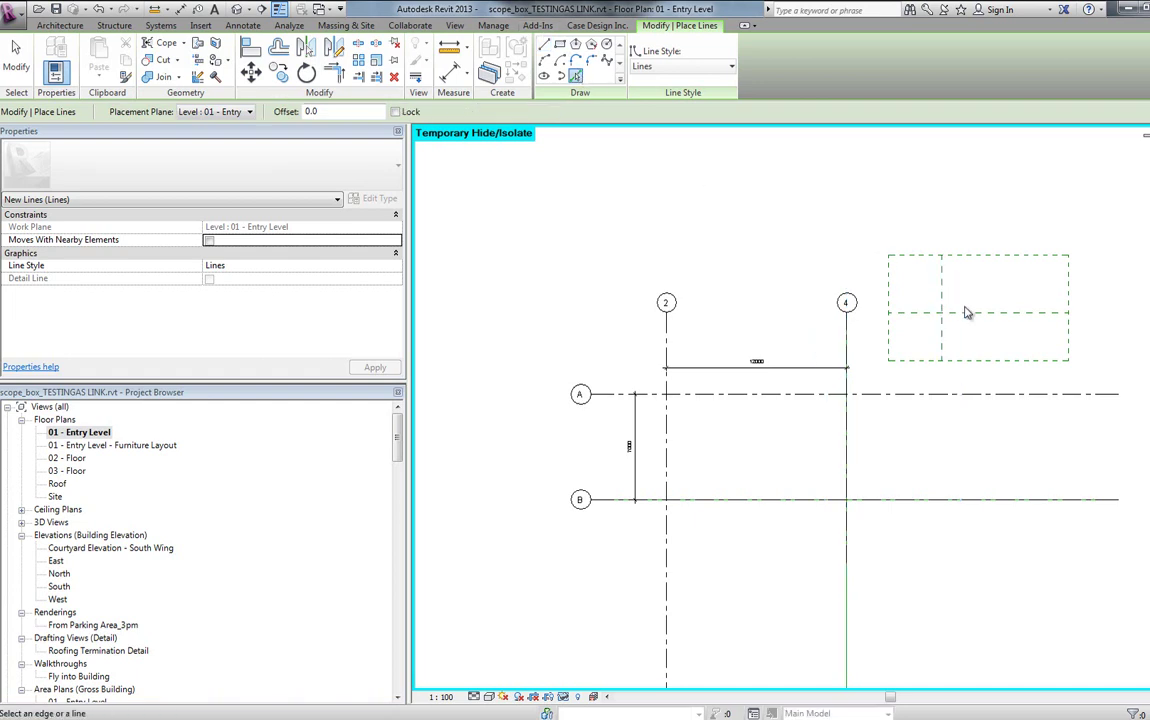
{"action": "left_click", "coordinate": [900, 313]}
{"action": "key", "text": "Escape"}
{"action": "key", "text": "Escape"}
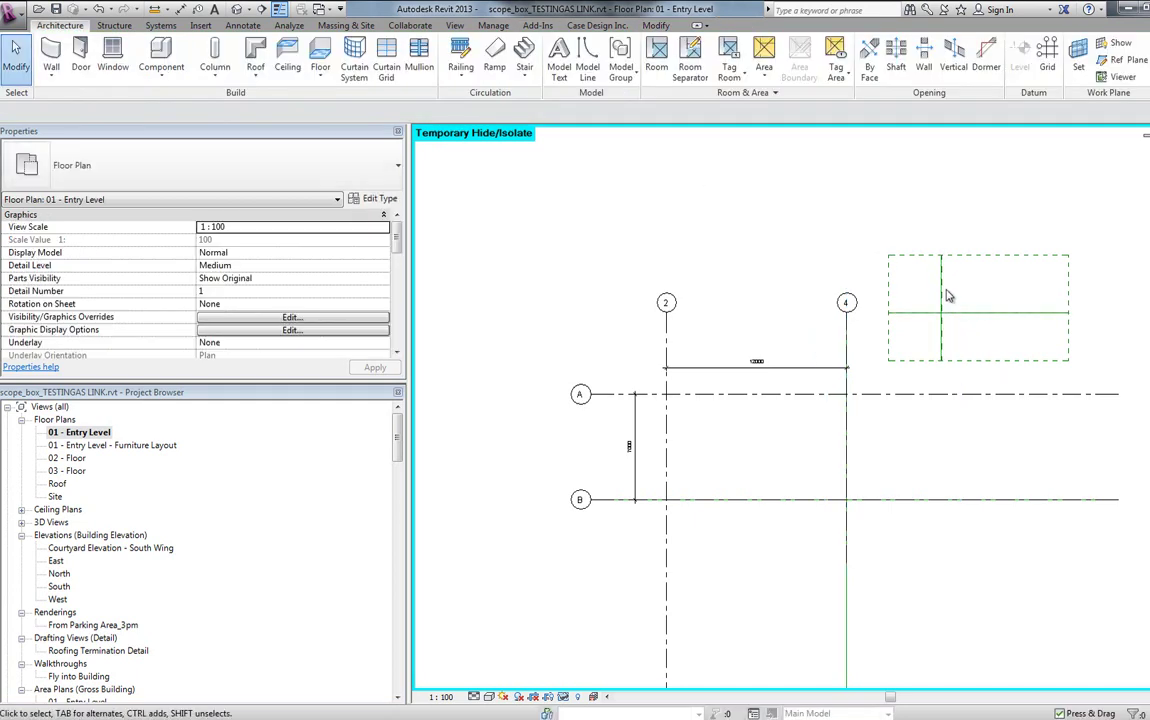
Make the temporary length dimensions of the vertical and horizontal model lines in the scope box permanent
{"action": "left_click", "coordinate": [941, 297]}
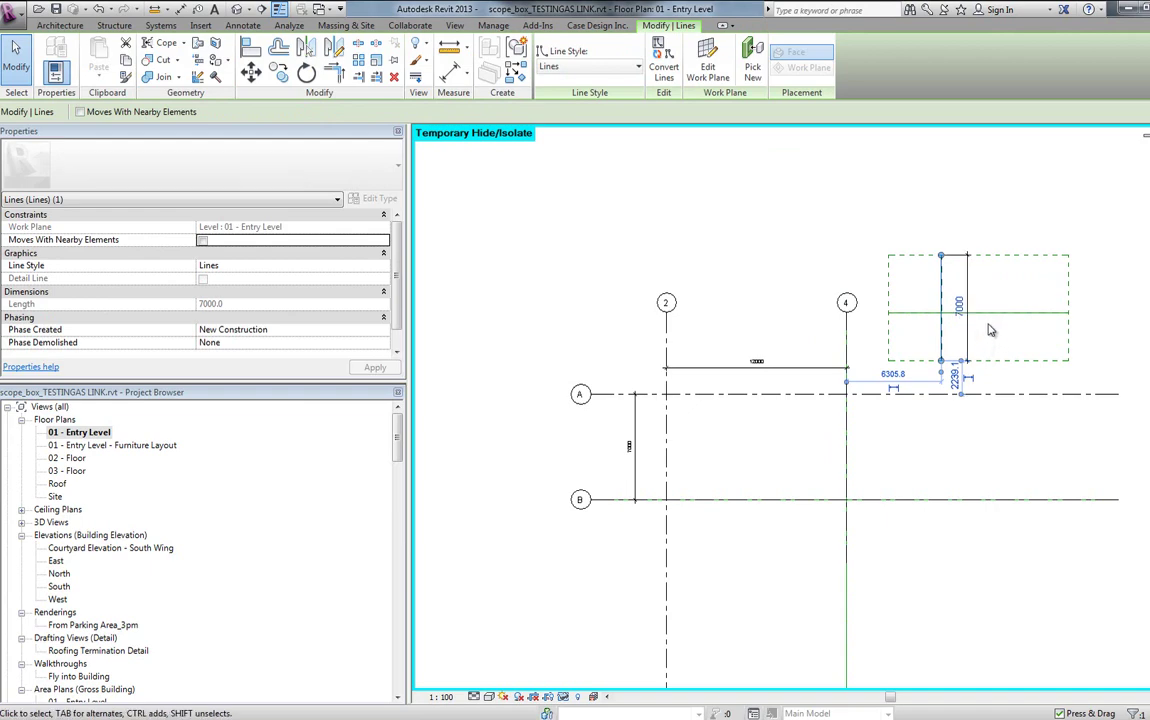
{"action": "left_click", "coordinate": [988, 314]}
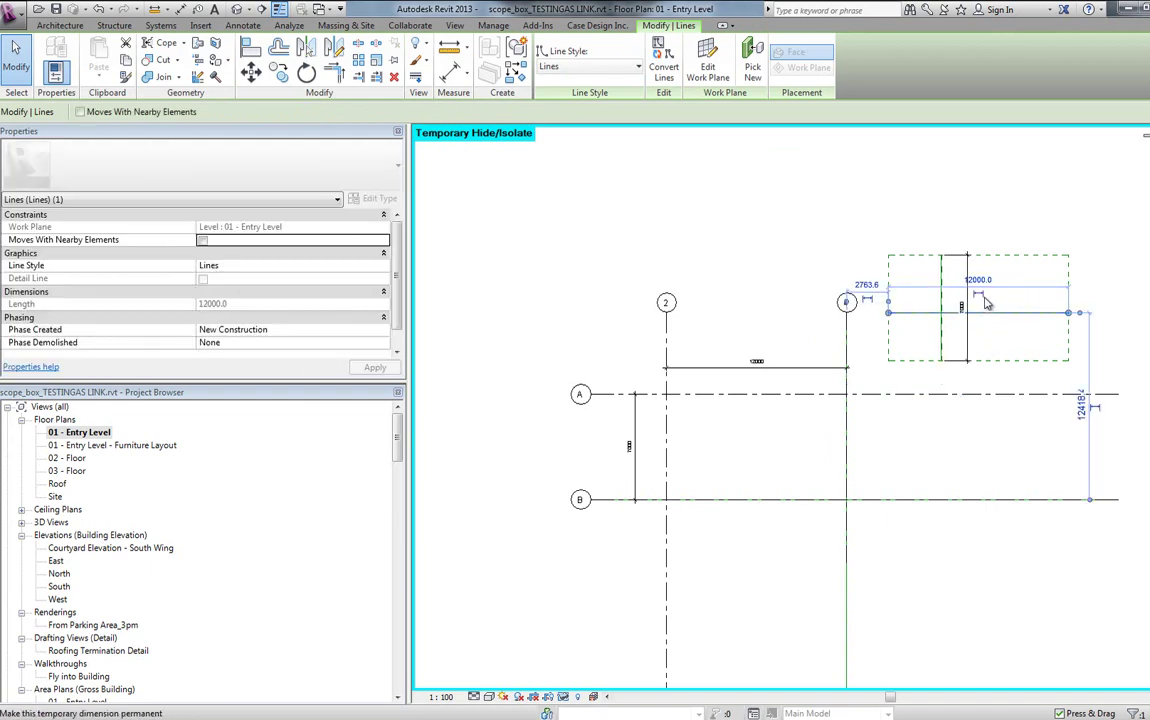
{"action": "key", "text": "Escape"}
{"action": "scroll", "coordinate": [991, 303], "scroll_direction": "up", "scroll_amount": 4}
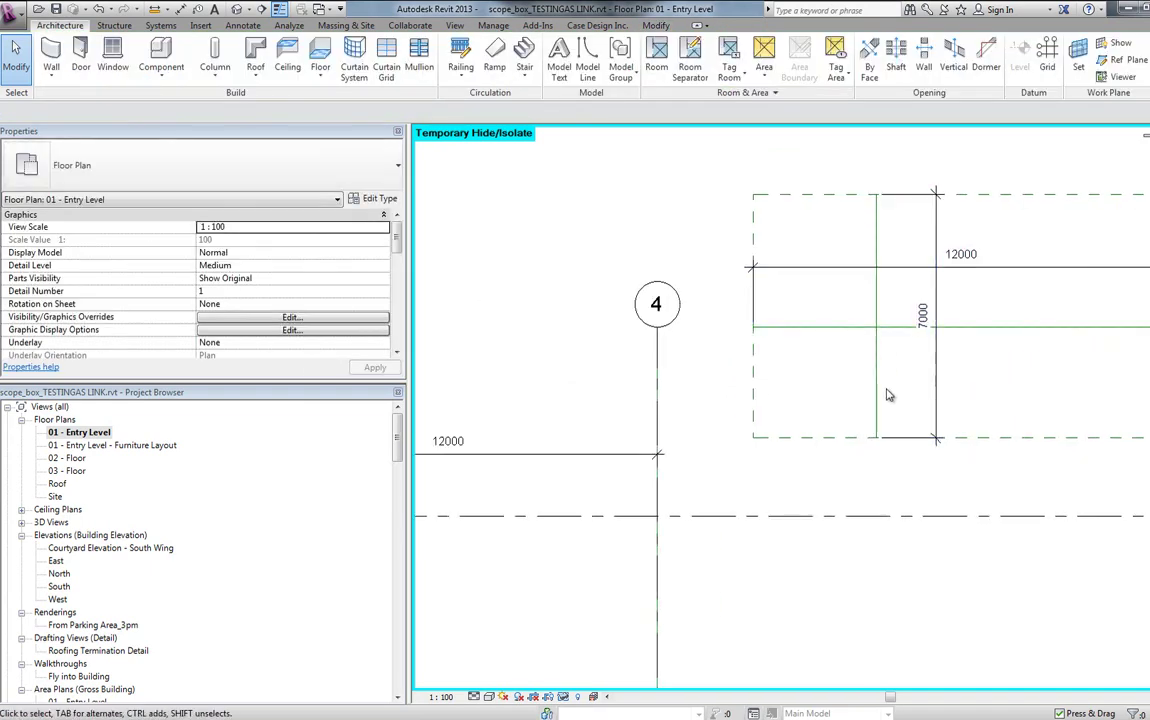
Move the scope box with its model lines and dimensions so its edges align with grids A, B, 2 and 4
{"action": "scroll", "coordinate": [887, 395], "scroll_direction": "down", "scroll_amount": 3}
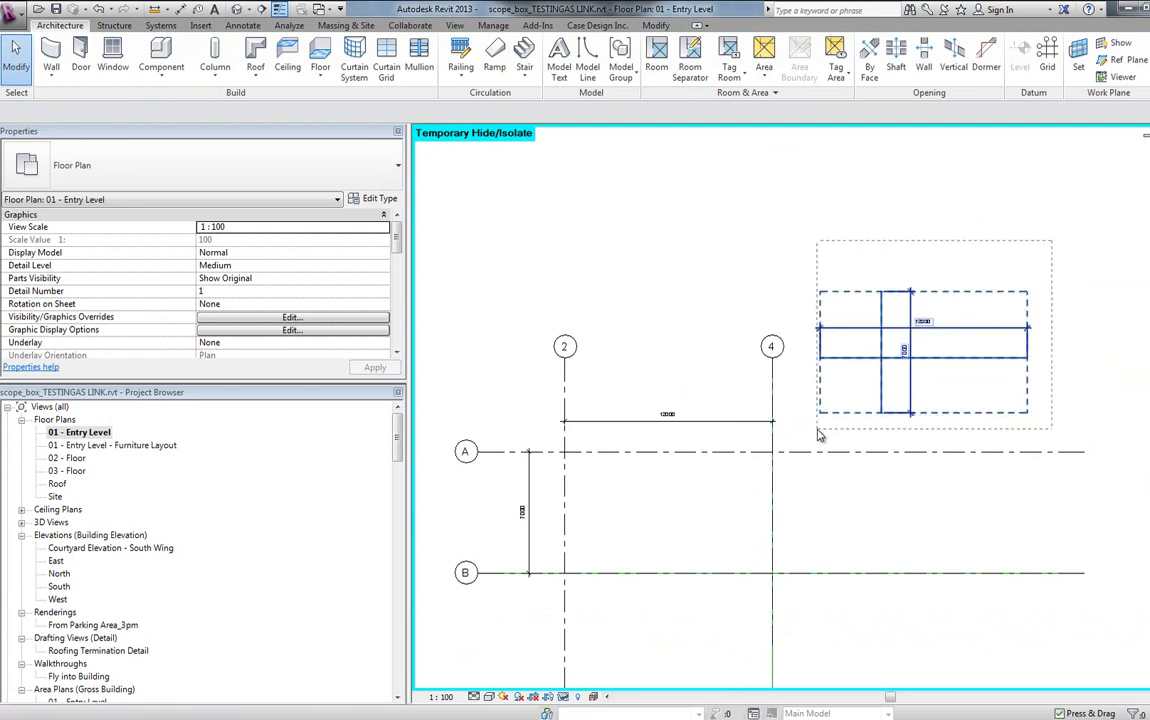
{"action": "left_click_drag", "start_coordinate": [818, 436], "coordinate": [818, 432]}
{"action": "left_click", "coordinate": [251, 70]}
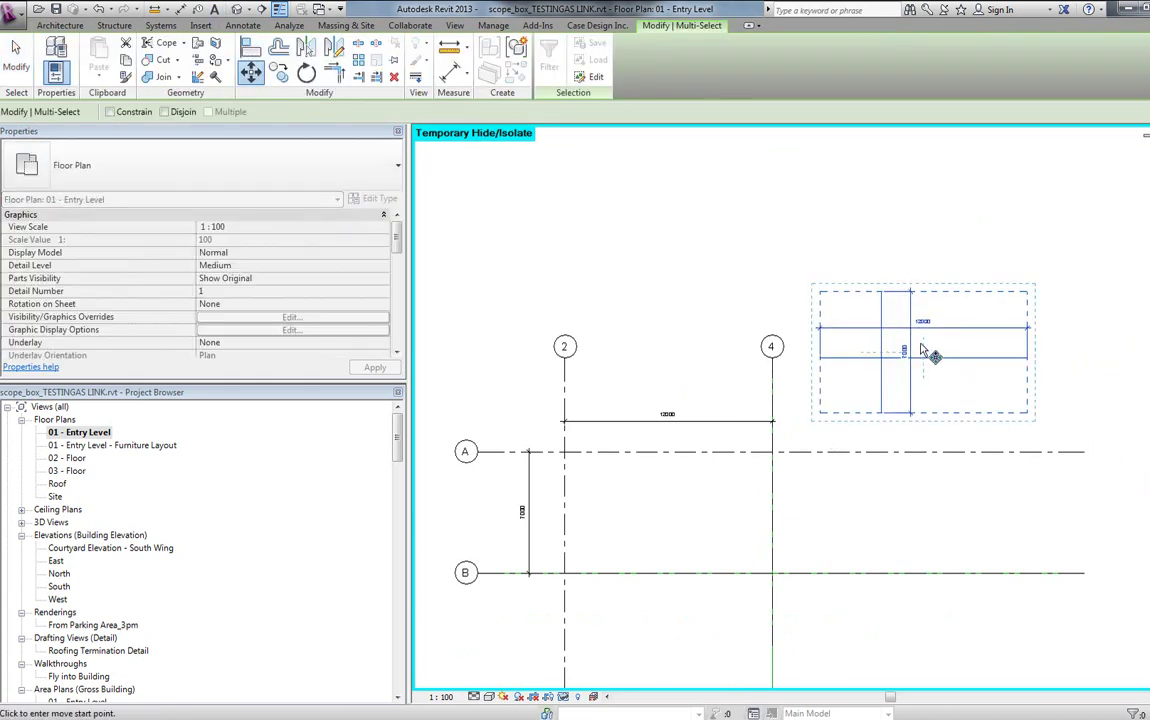
{"action": "left_click", "coordinate": [881, 292]}
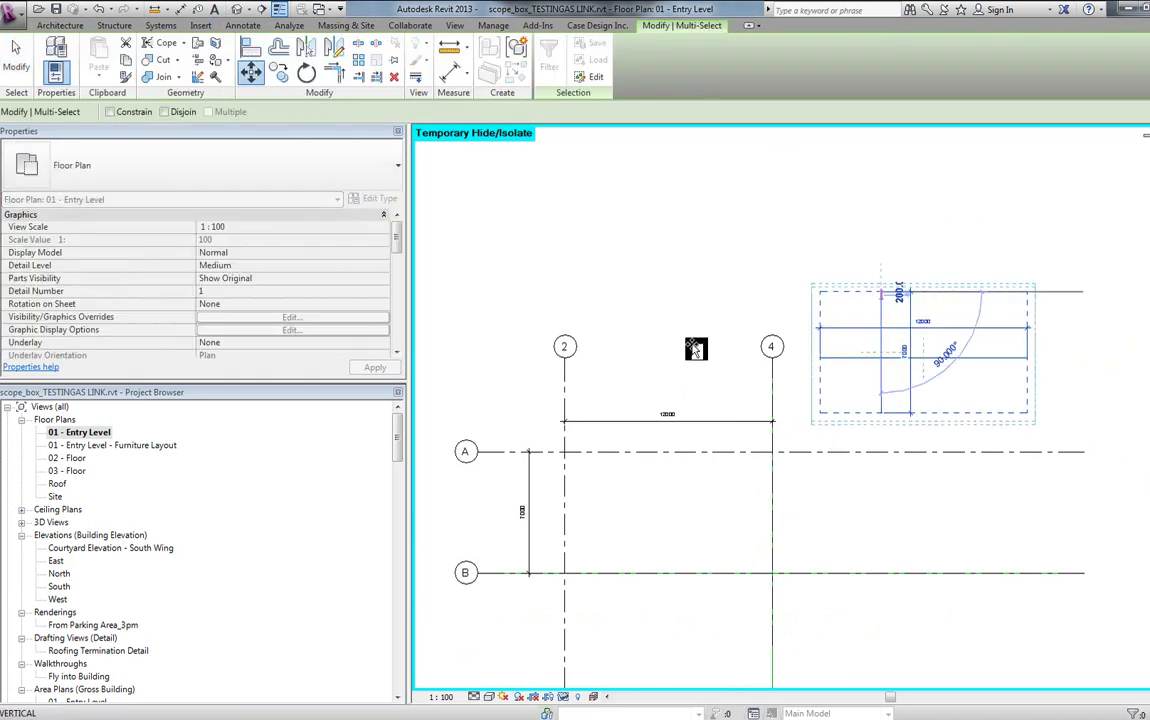
{"action": "left_click", "coordinate": [669, 453]}
{"action": "key", "text": "m"}
{"action": "key", "text": "v"}
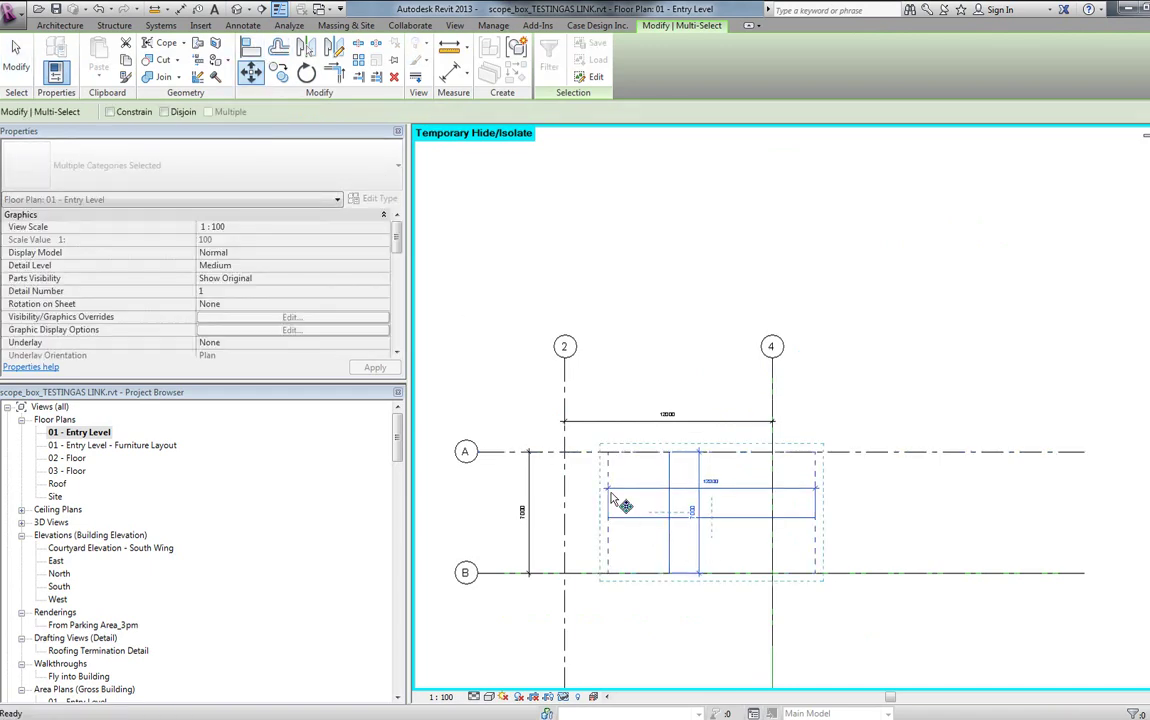
{"action": "left_click", "coordinate": [629, 523]}
{"action": "left_click", "coordinate": [587, 525]}
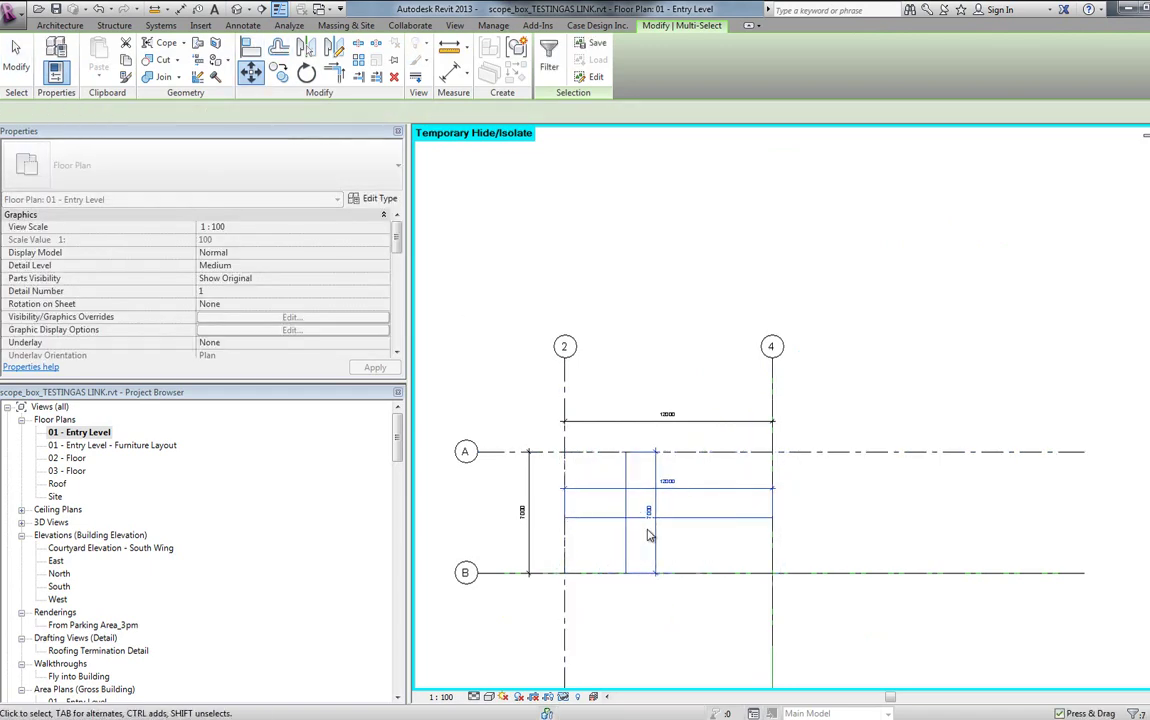
Delete the helper model lines and their dimensions inside the scope box
{"action": "middle_click_drag", "start_coordinate": [653, 533], "coordinate": [662, 424]}
{"action": "left_click_drag", "start_coordinate": [660, 300], "coordinate": [598, 437]}
{"action": "key", "text": "Delete"}
{"action": "scroll", "coordinate": [598, 434], "scroll_direction": "up", "scroll_amount": 3}
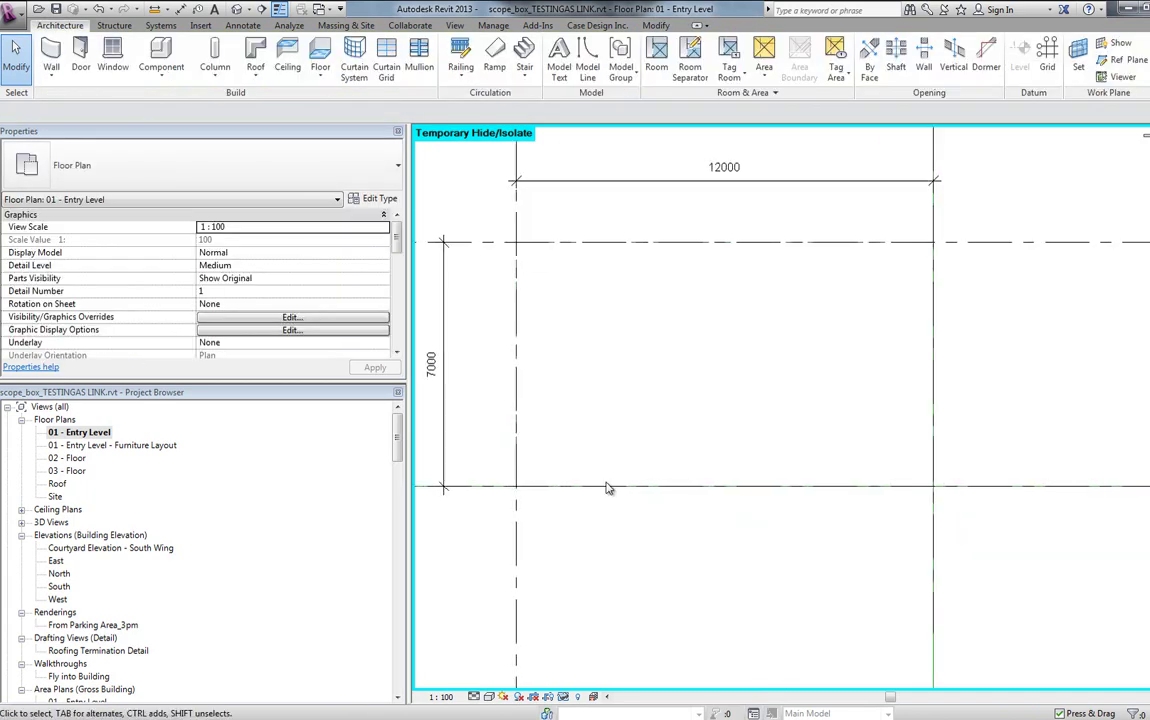
{"action": "scroll", "coordinate": [607, 488], "scroll_direction": "down", "scroll_amount": 2}
Check the scope box's edges against the surrounding grids, and reset the view's temporary hide/isolate
{"action": "left_click", "coordinate": [618, 462]}
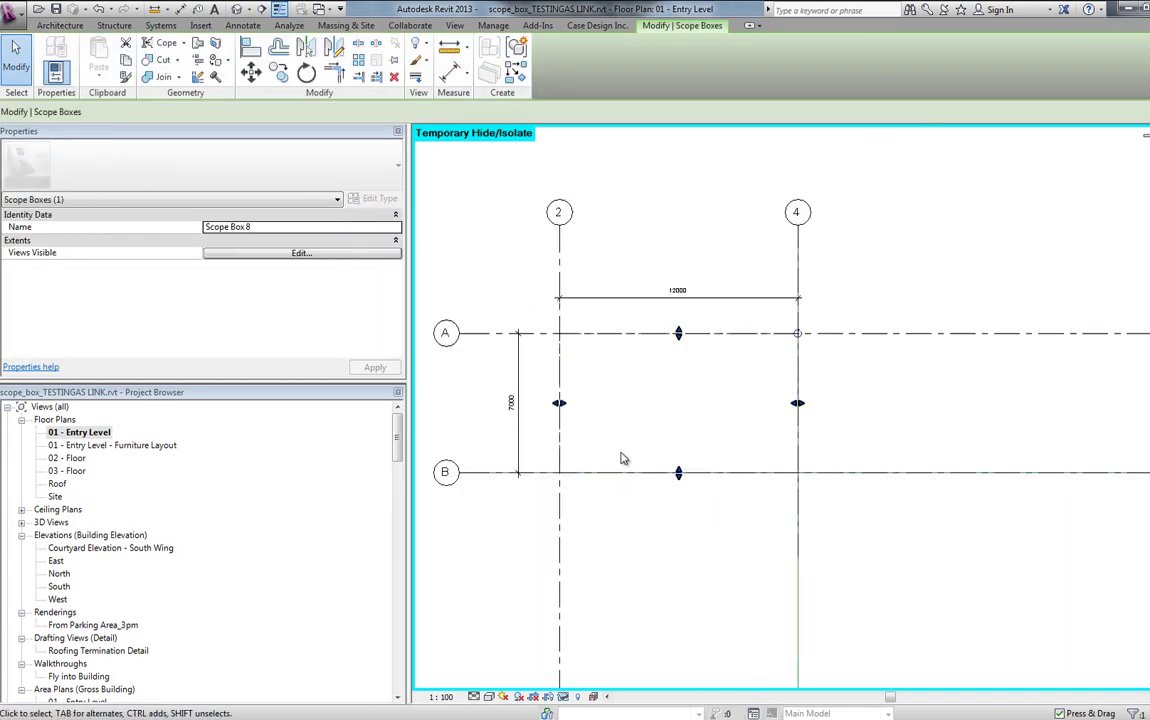
{"action": "scroll", "coordinate": [619, 457], "scroll_direction": "up", "scroll_amount": 2}
{"action": "scroll", "coordinate": [662, 404], "scroll_direction": "down", "scroll_amount": 2}
{"action": "middle_click_drag", "start_coordinate": [760, 448], "coordinate": [692, 456]}
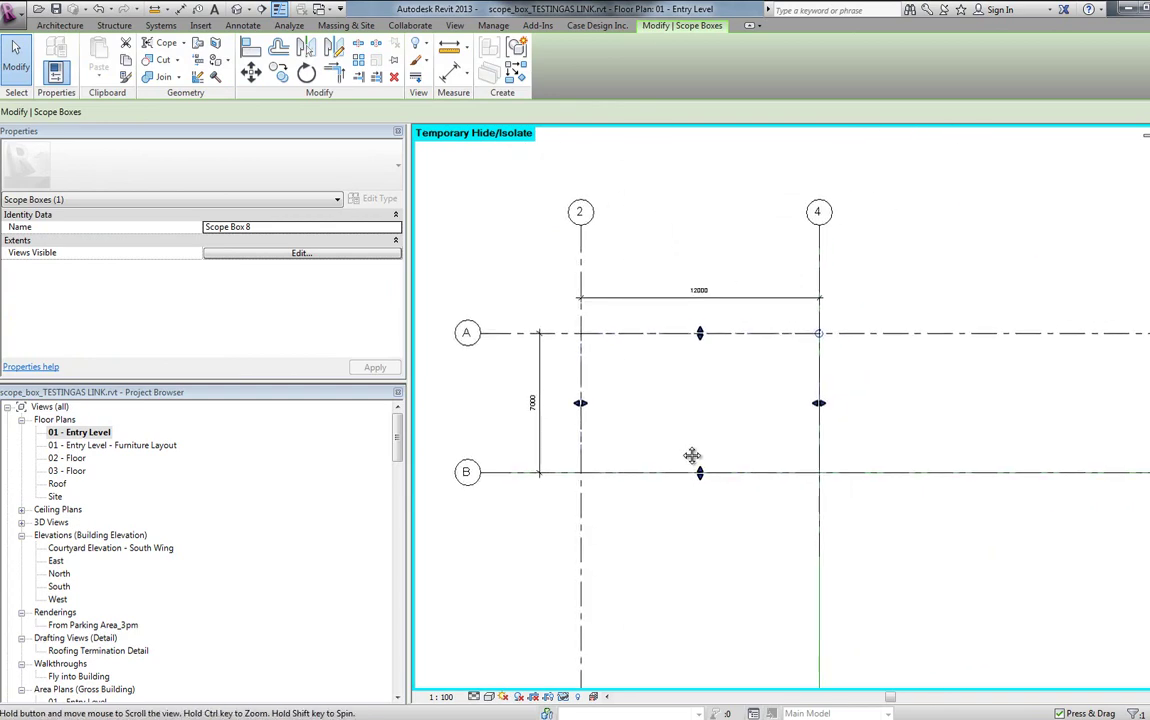
{"action": "left_click", "coordinate": [563, 696]}
{"action": "left_click", "coordinate": [578, 684]}
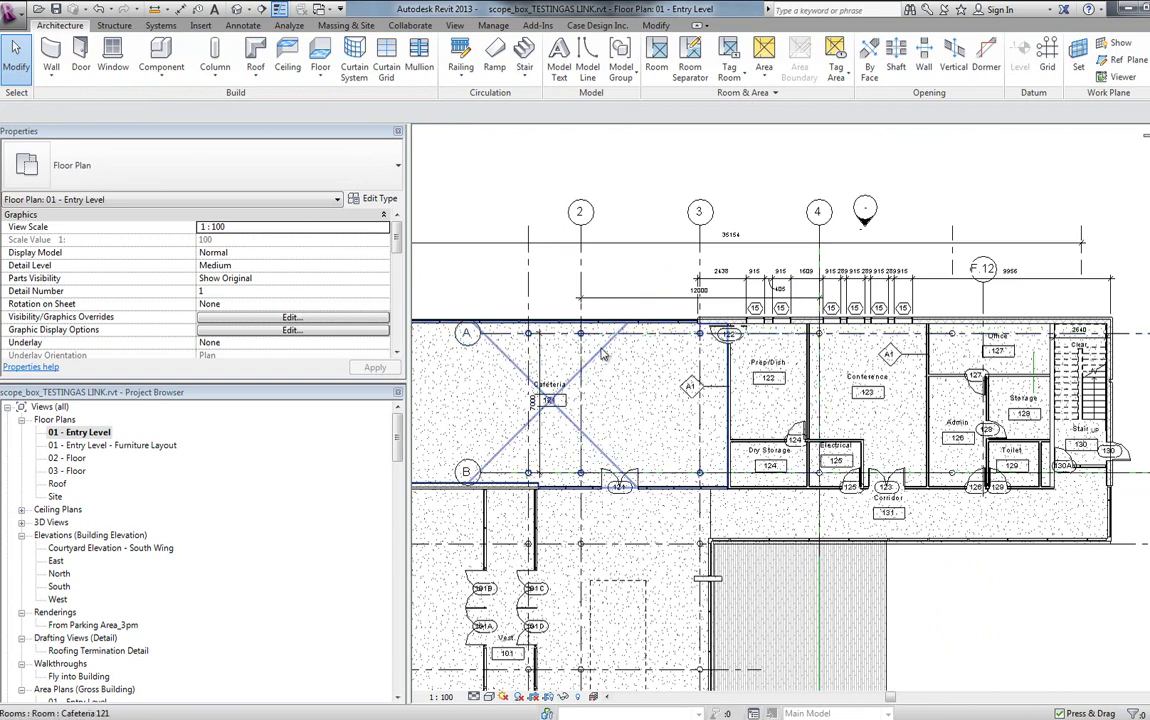
Rename Scope Box 8 as I_WILL_ALIGN_AND_SIZE_YOU_ANY_WAY_I_WANT
{"action": "left_click", "coordinate": [606, 342]}
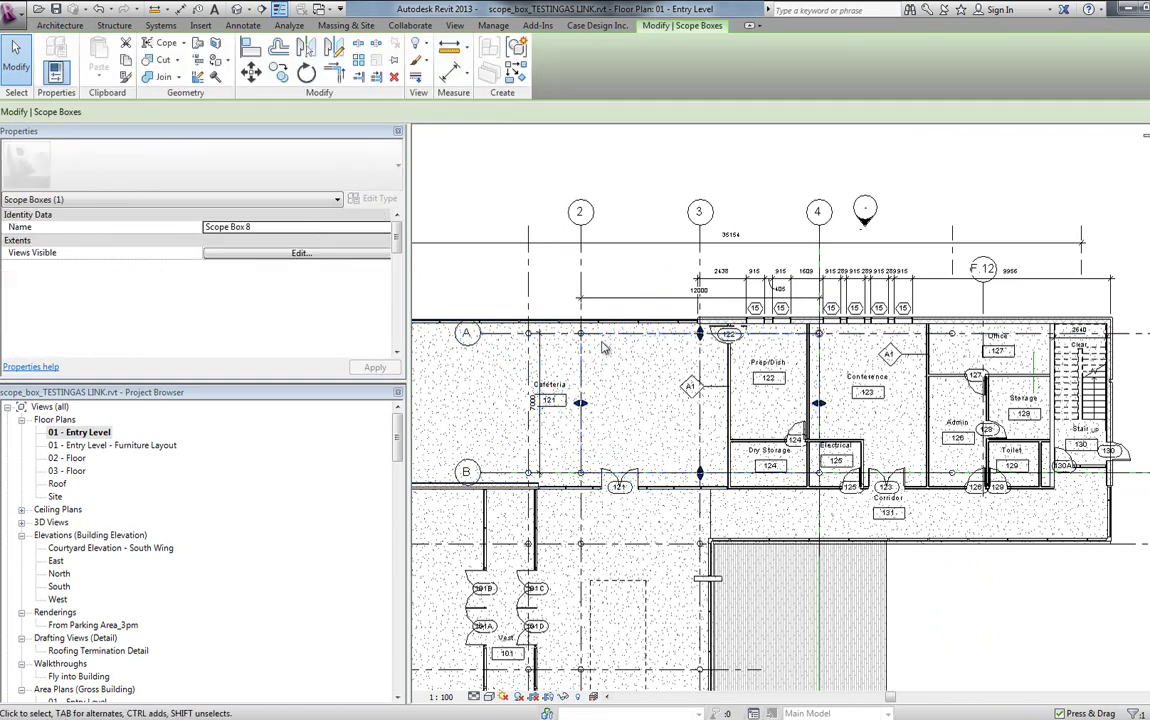
{"action": "left_click", "coordinate": [334, 227]}
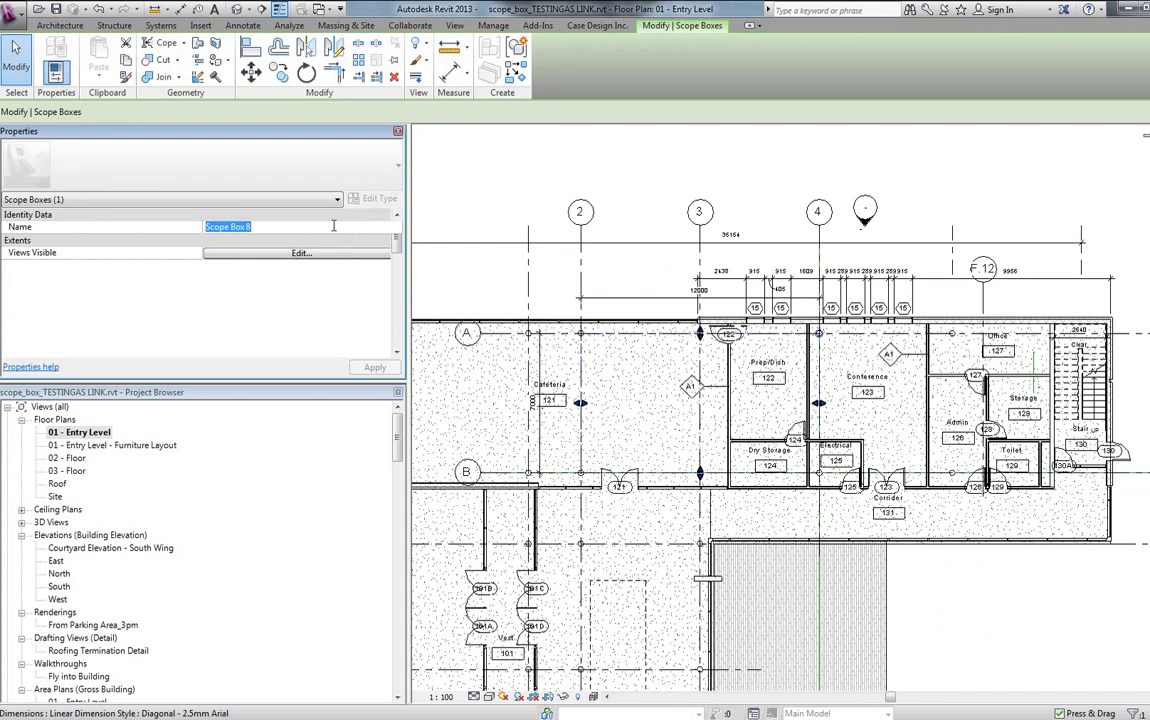
{"action": "key", "text": "BackSpace"}
{"action": "type", "text": "L"}
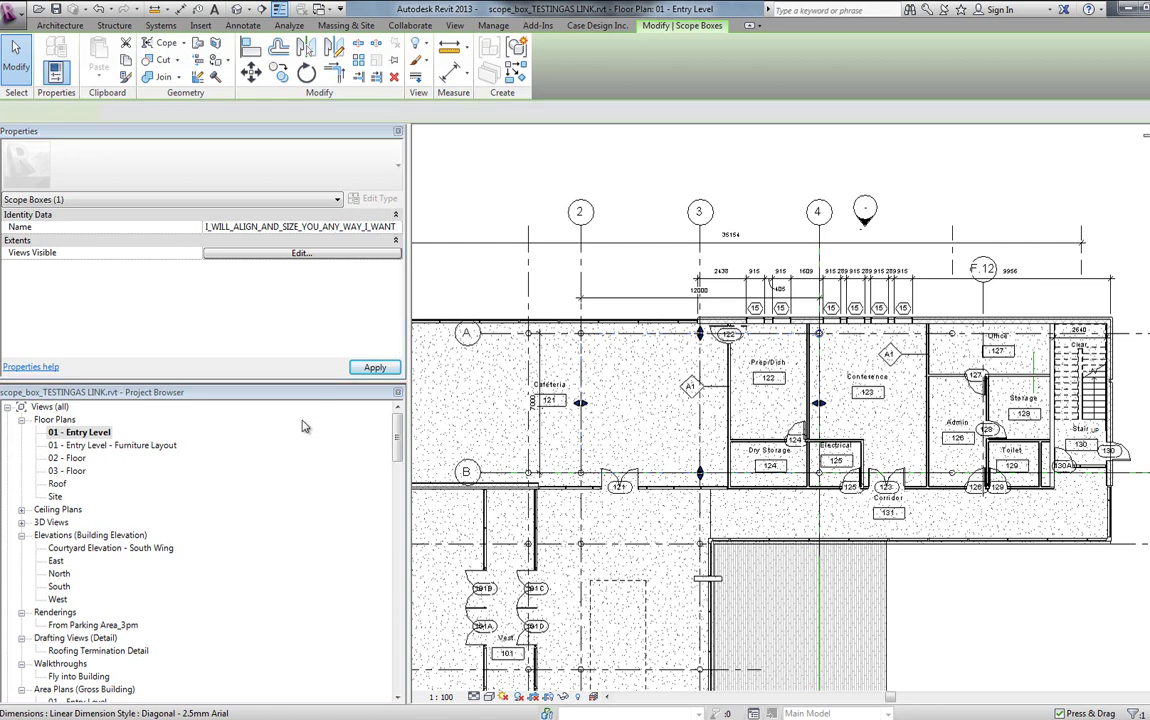
{"action": "left_click", "coordinate": [375, 367]}
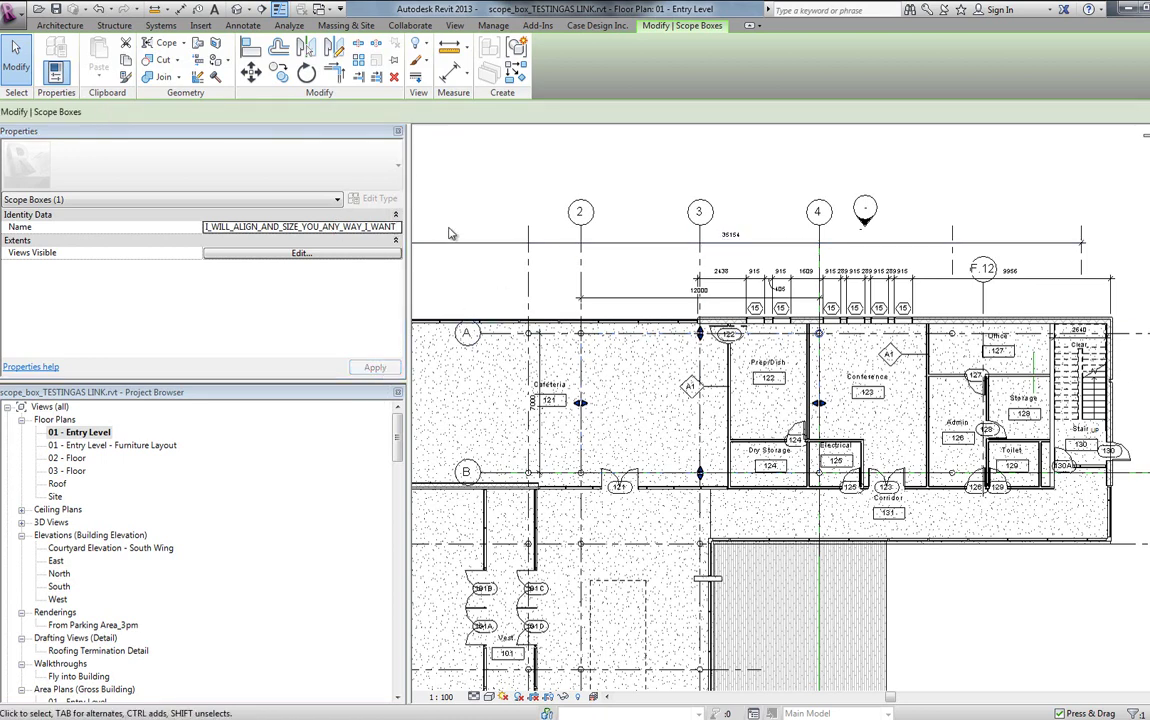
{"action": "key", "text": "Escape"}
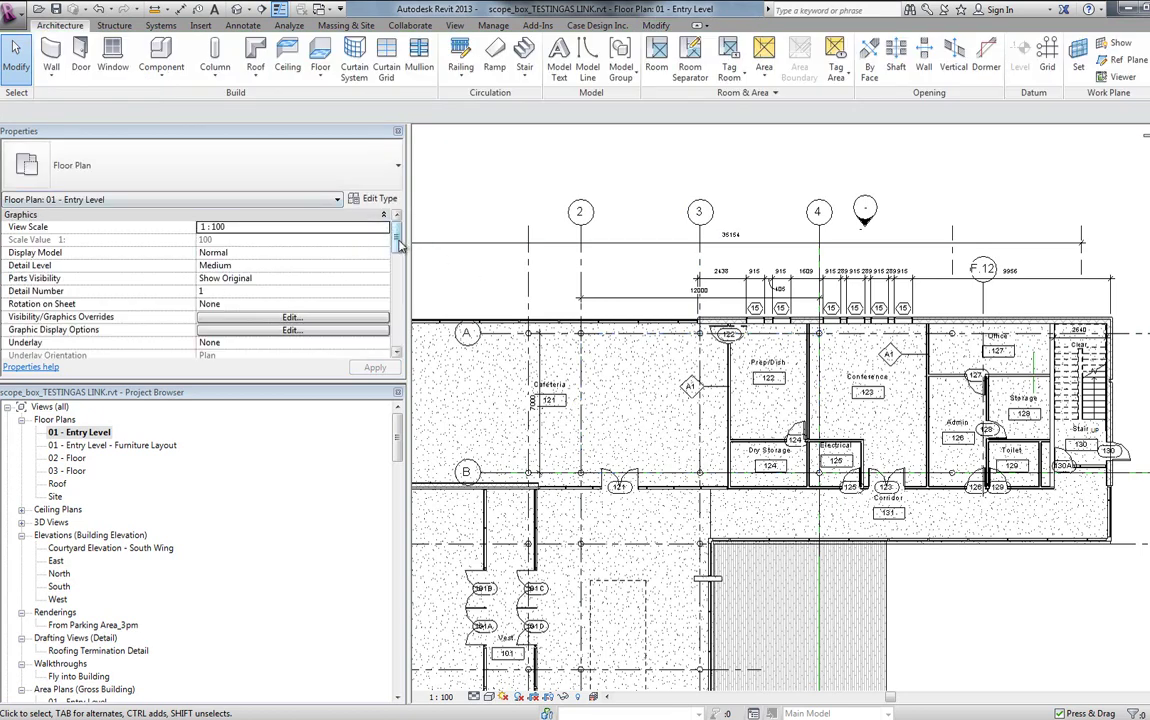
Set the Entry Level floor plan's Scope Box property to I_WILL_ALIGN_AND_SIZE_YOU_ANY_WAY_I_WANT
{"action": "left_click_drag", "start_coordinate": [397, 234], "coordinate": [395, 328]}
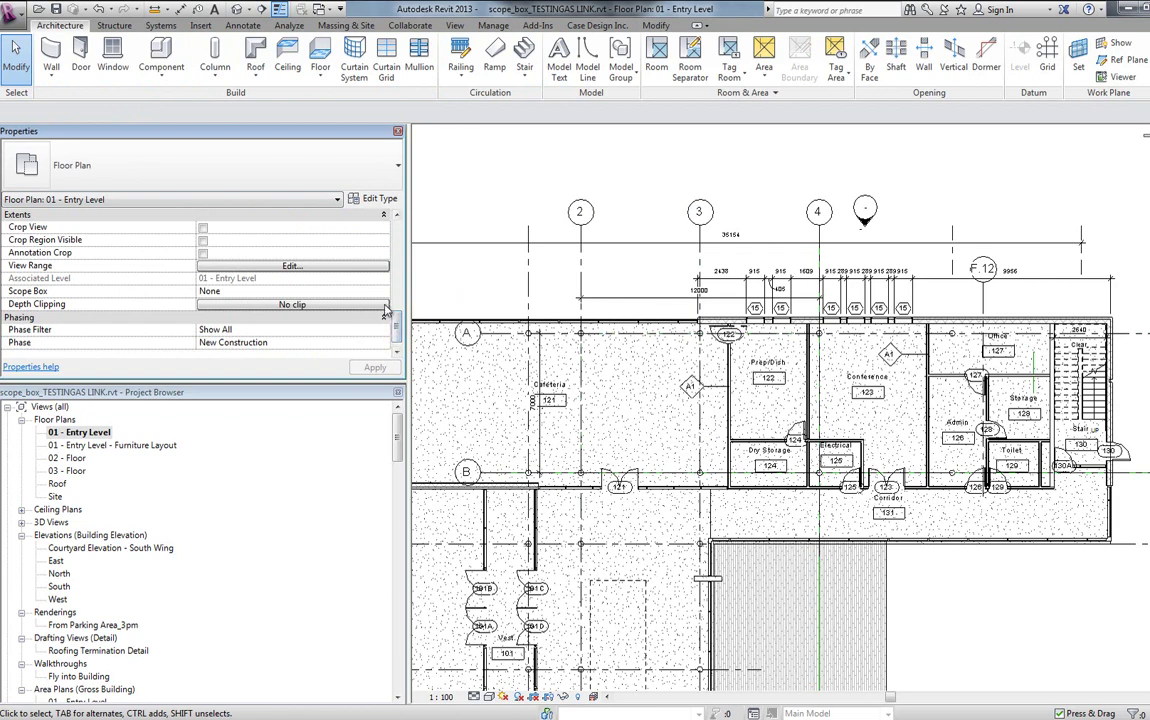
{"action": "left_click", "coordinate": [350, 291]}
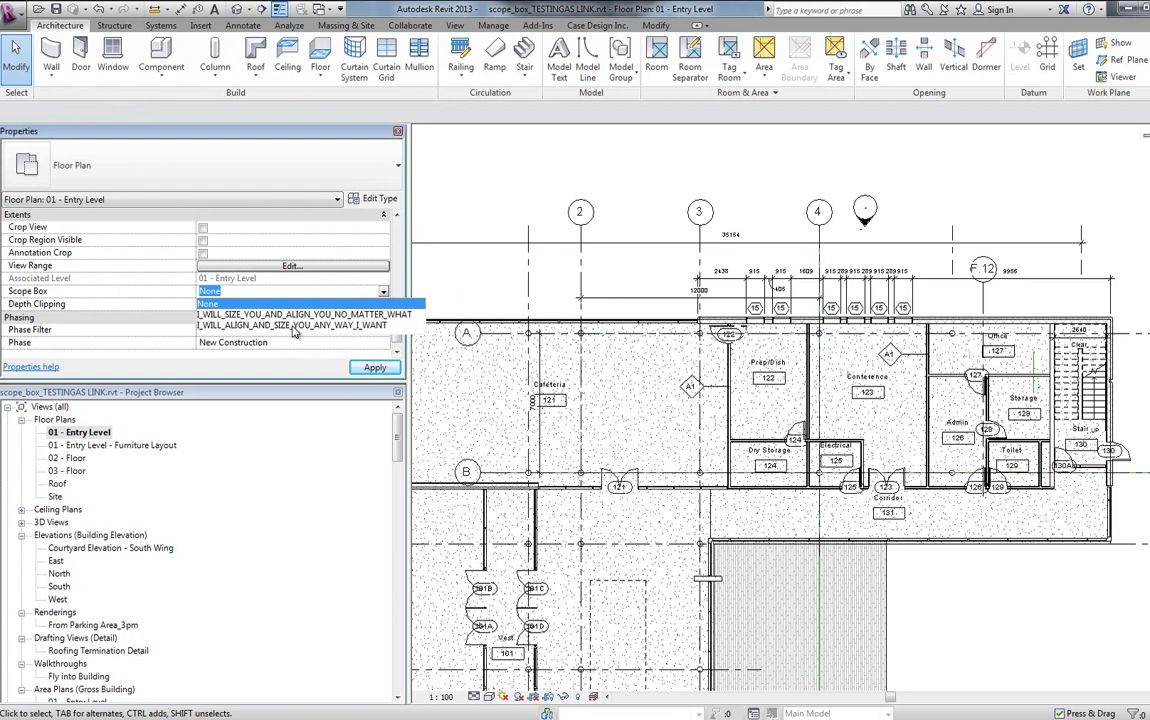
{"action": "left_click", "coordinate": [293, 326]}
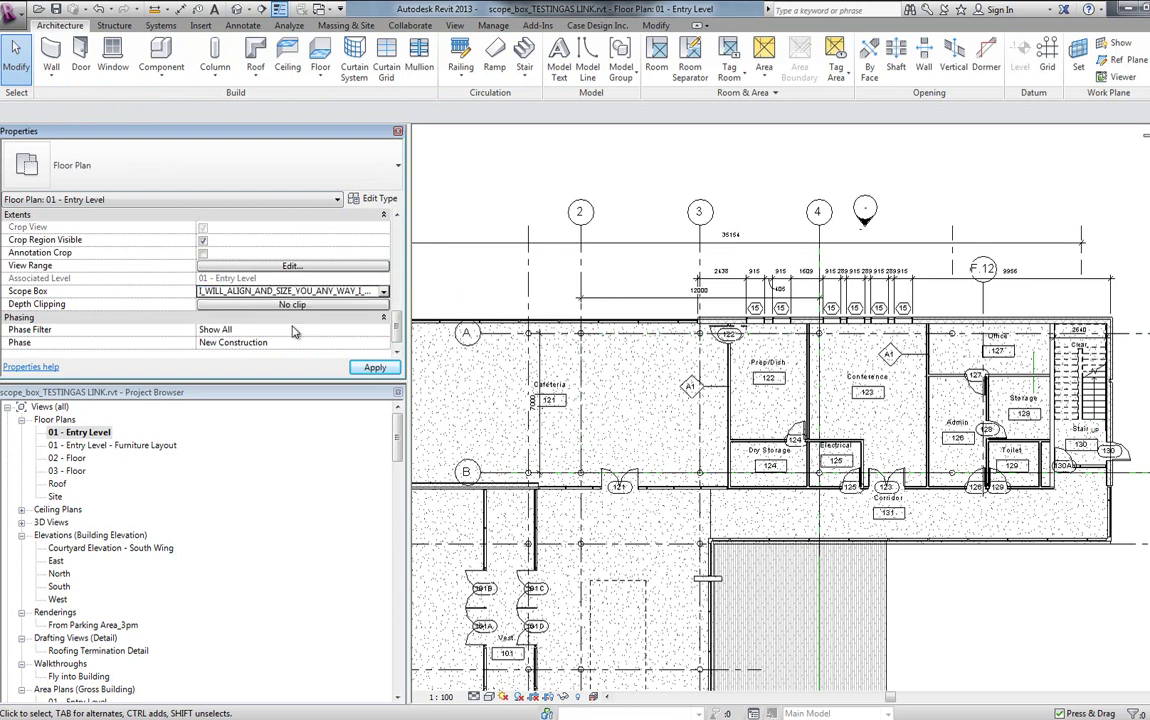
{"action": "left_click", "coordinate": [623, 342]}
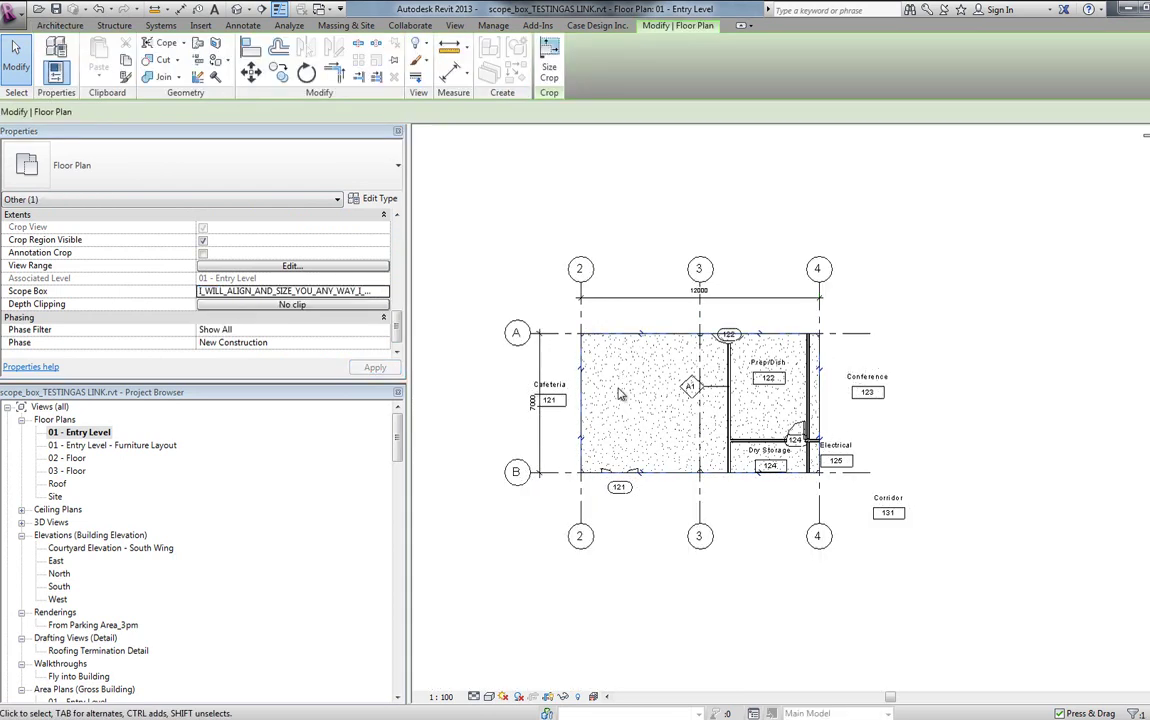
Examine how the cropped plan's edges line up with grids 2, 4, A and B
{"action": "scroll", "coordinate": [550, 390], "scroll_direction": "up", "scroll_amount": 5}
{"action": "scroll", "coordinate": [686, 398], "scroll_direction": "down", "scroll_amount": 4}
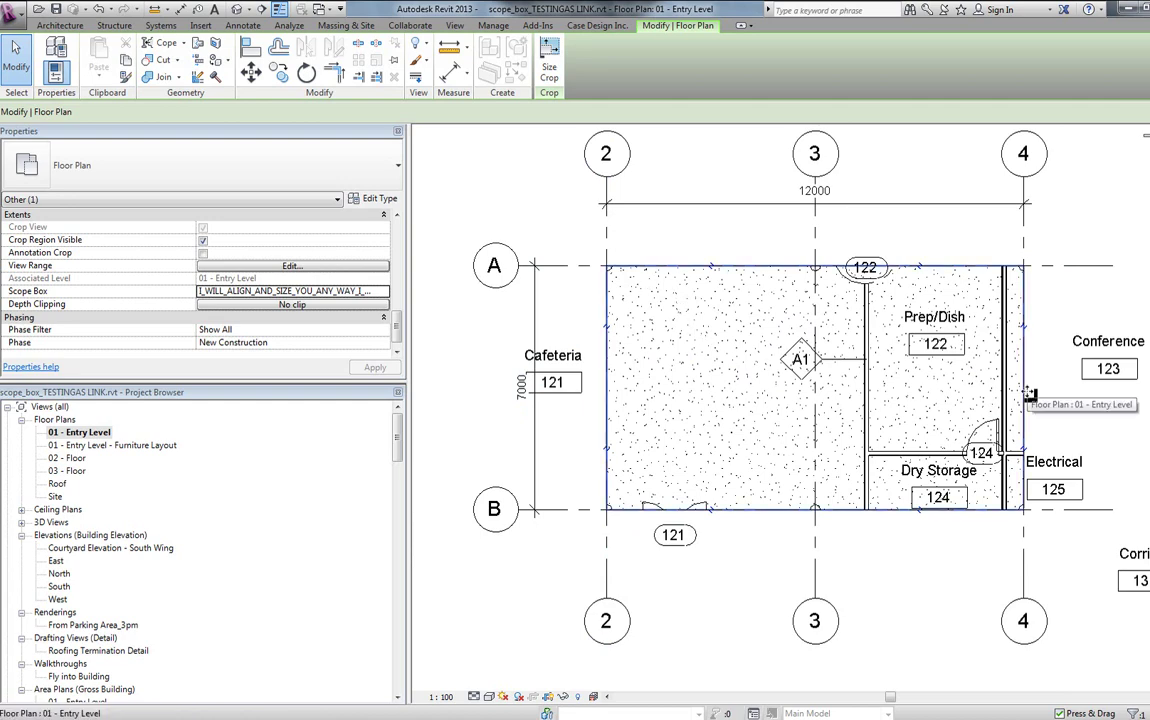
{"action": "scroll", "coordinate": [1030, 395], "scroll_direction": "down", "scroll_amount": 2}
{"action": "middle_click_drag", "start_coordinate": [1030, 395], "coordinate": [898, 411]}
{"action": "scroll", "coordinate": [940, 405], "scroll_direction": "up", "scroll_amount": 2}
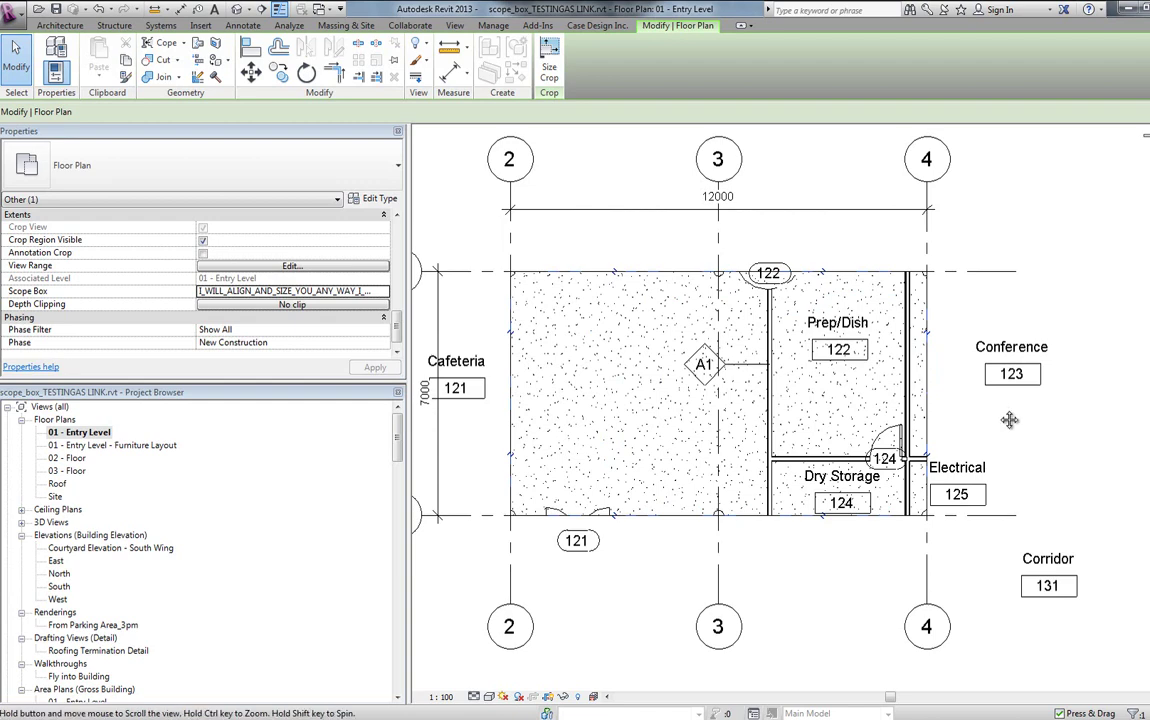
{"action": "middle_click_drag", "start_coordinate": [1020, 421], "coordinate": [1116, 430]}
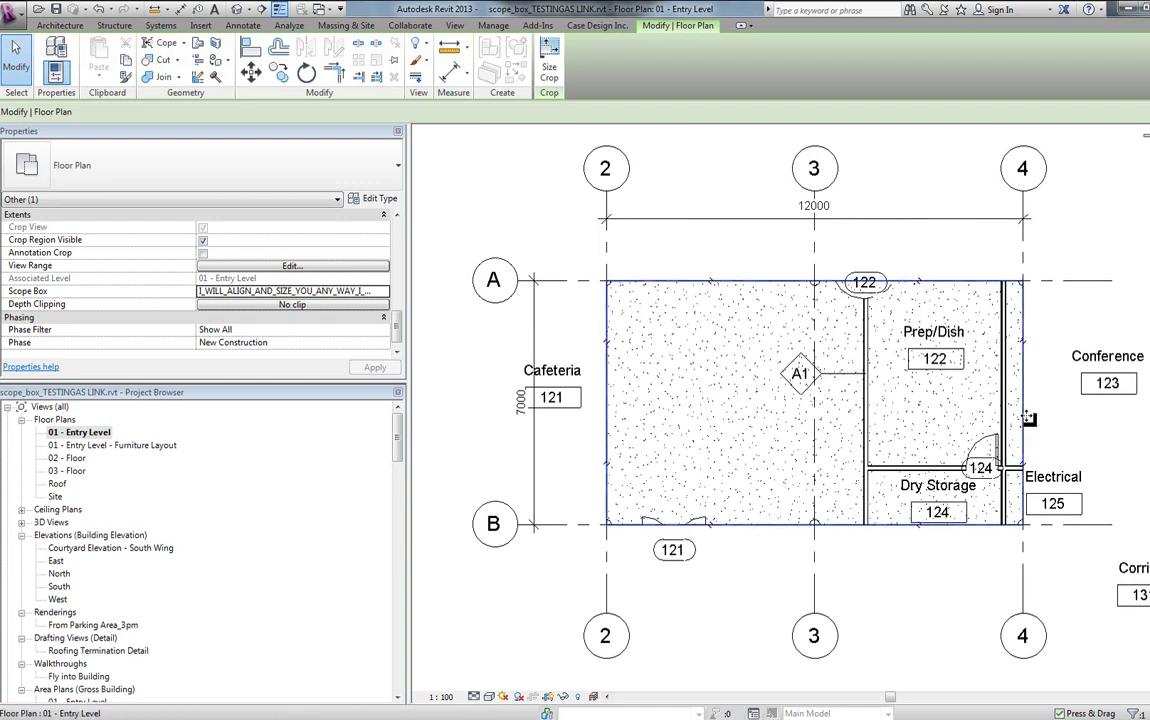